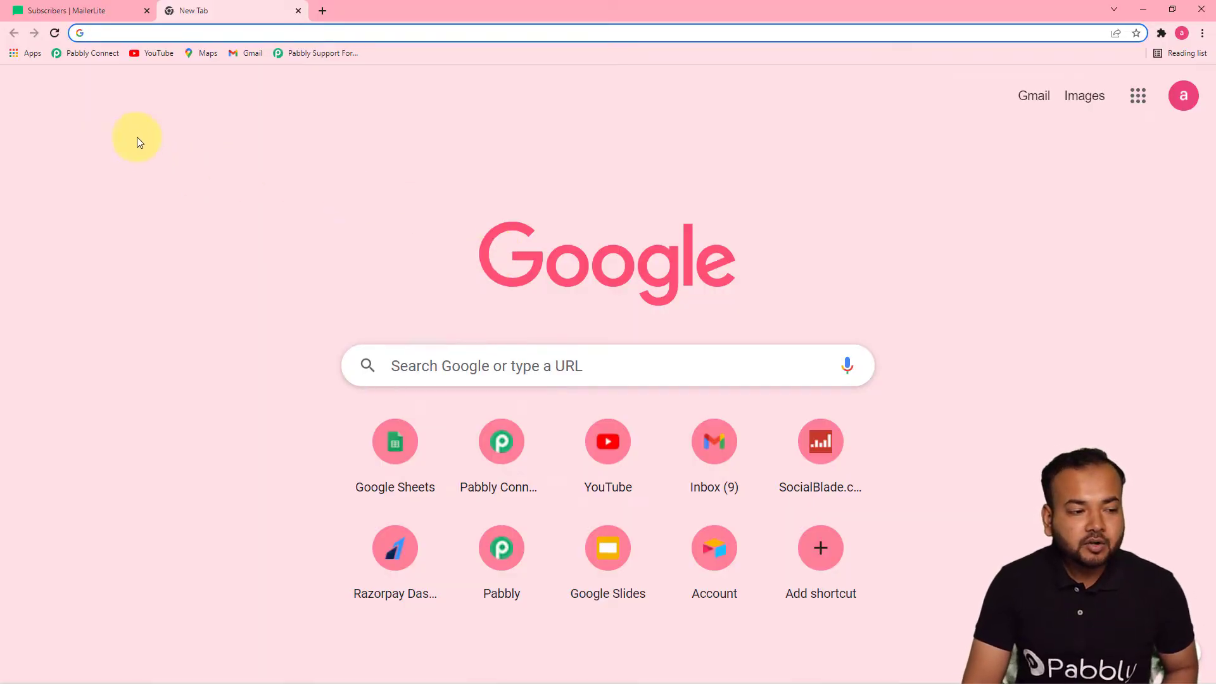
Load the Pabbly Connect dashboard from the bookmarks bar in the new tab
{"action": "left_click", "coordinate": [94, 56]}
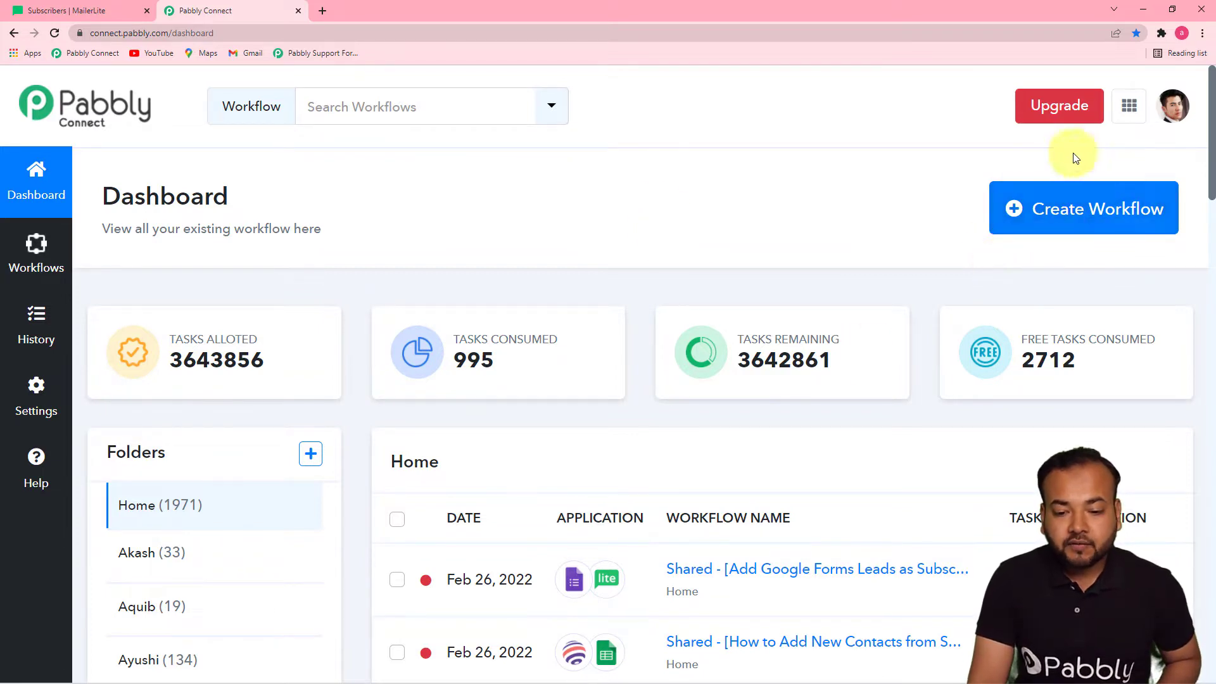
Create a new workflow named 'Add Leads from Google Forms in Mailerlite Application…'
{"action": "left_click", "coordinate": [1055, 216]}
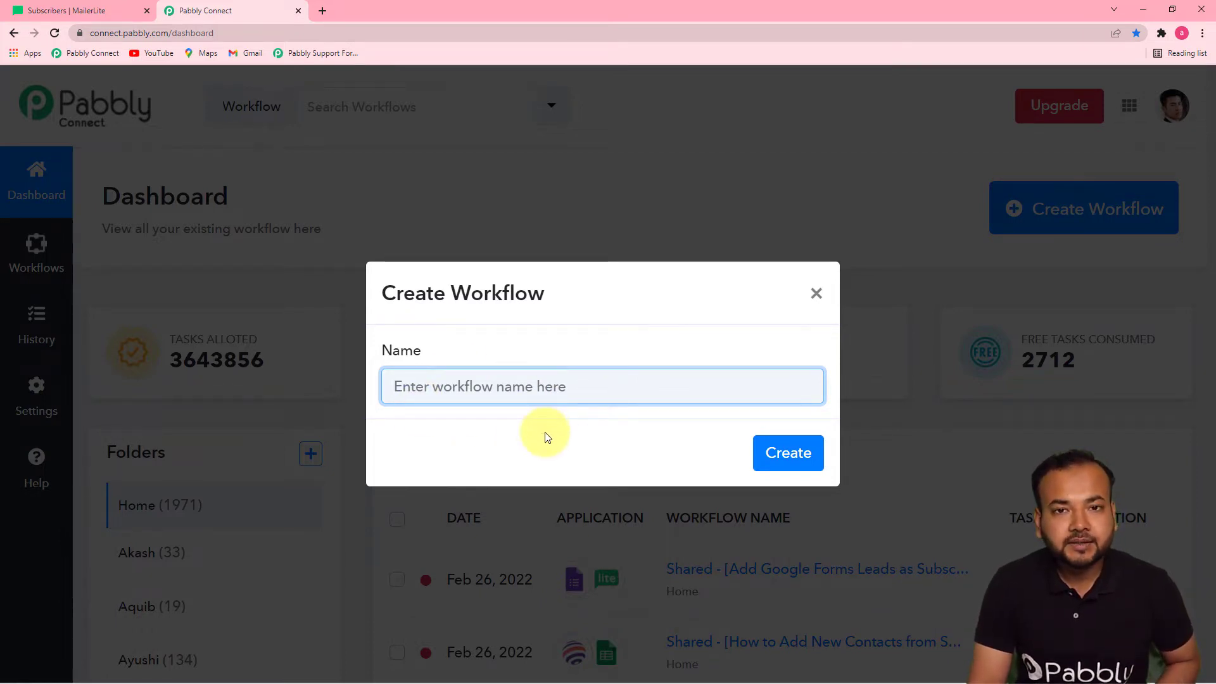
{"action": "key", "text": "ctrl+v"}
{"action": "left_click", "coordinate": [645, 470]}
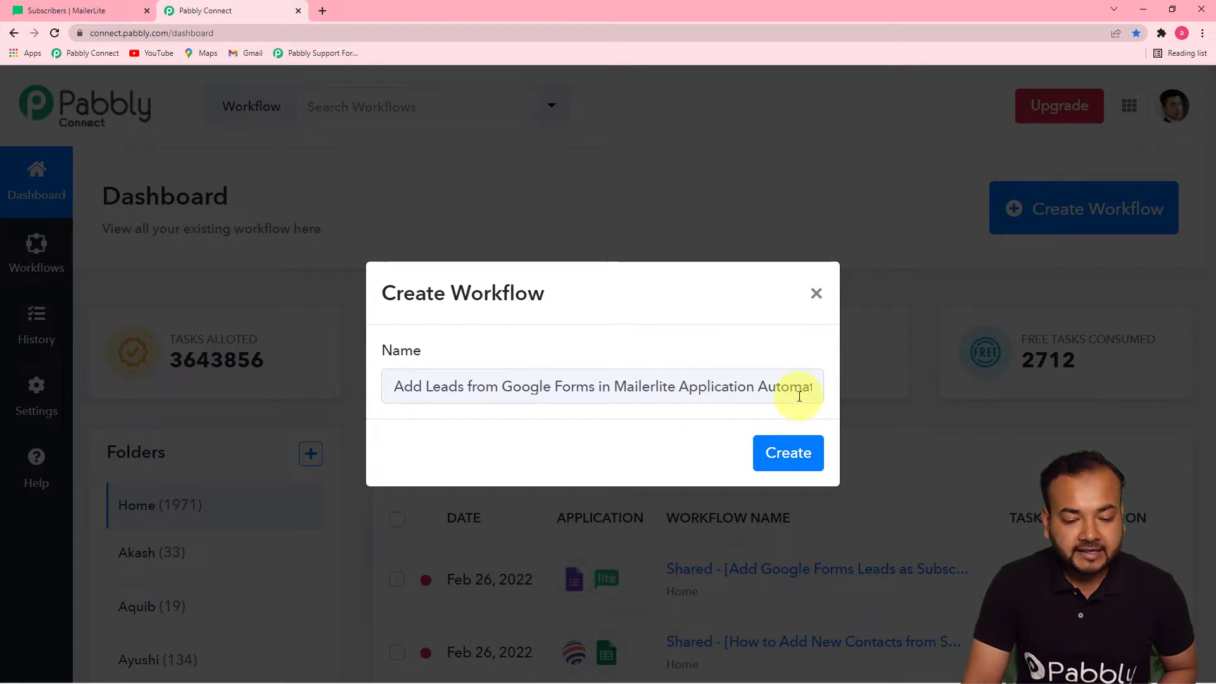
{"action": "left_click", "coordinate": [788, 453]}
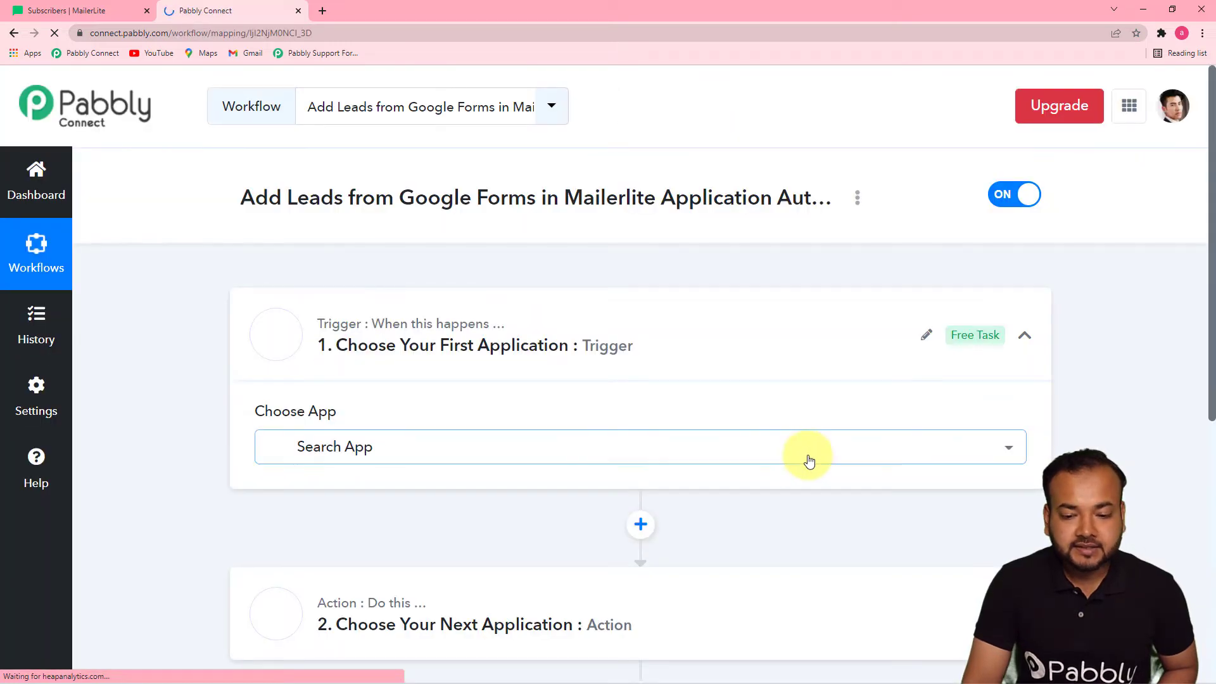
Set the trigger app to Google Forms with the New Response Received event
{"action": "left_click", "coordinate": [930, 460]}
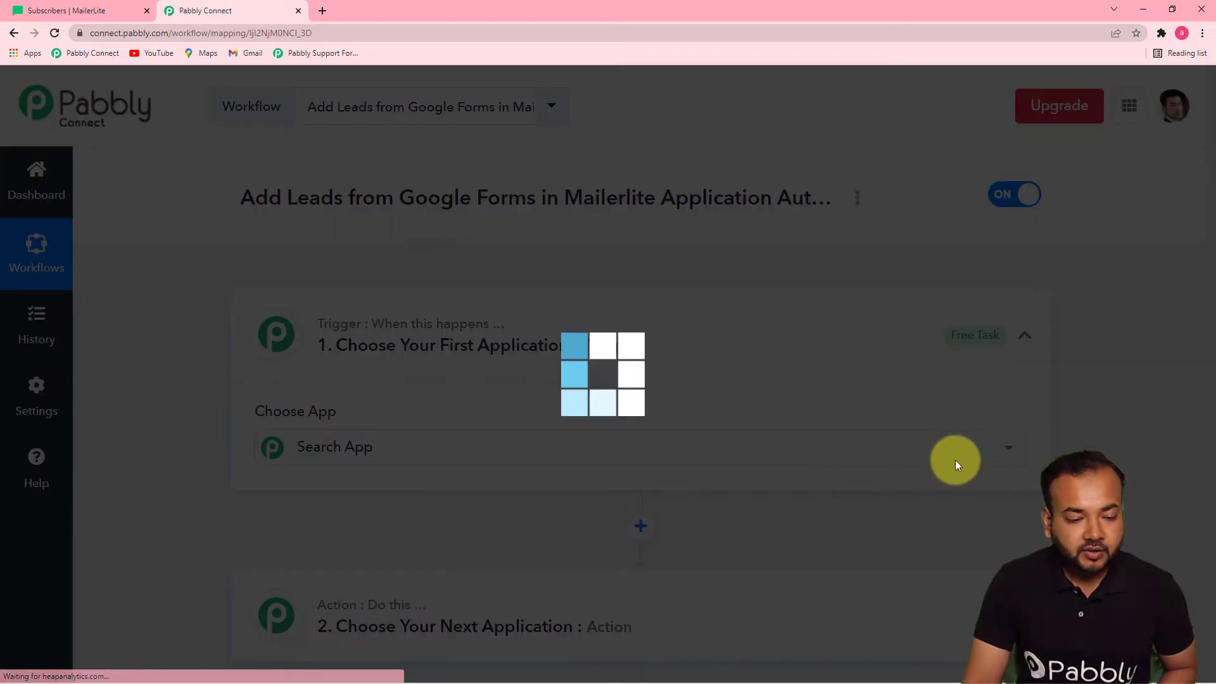
{"action": "left_click", "coordinate": [1025, 339]}
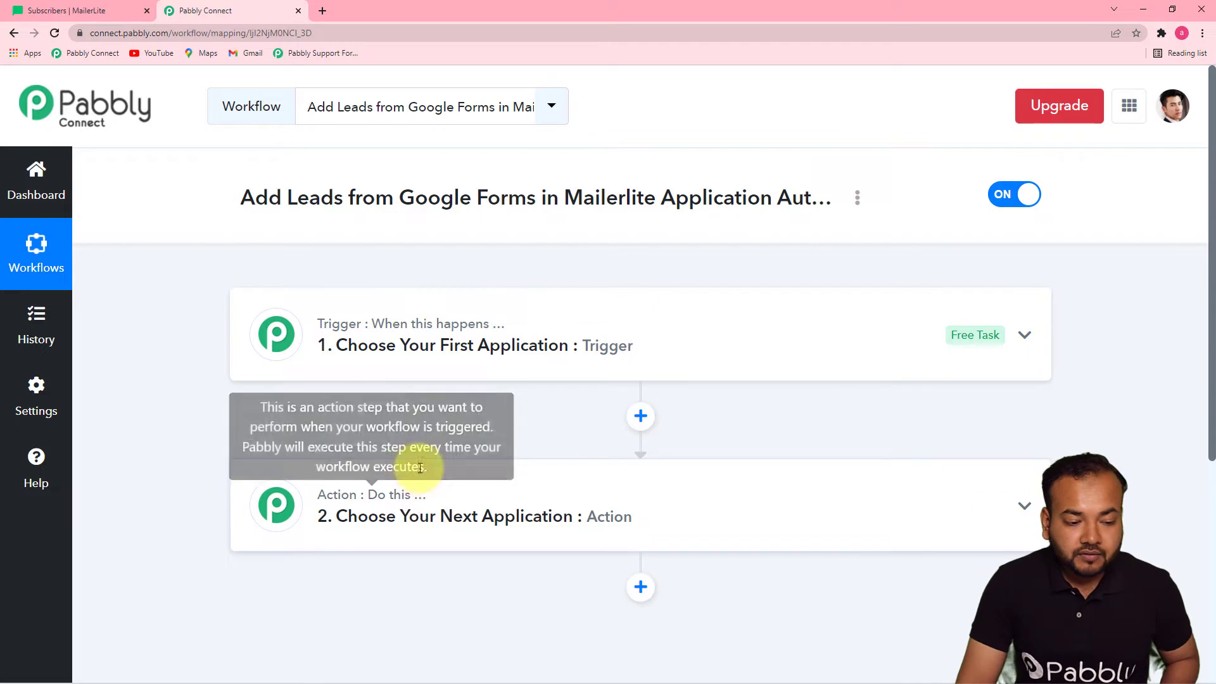
{"action": "left_click", "coordinate": [428, 362]}
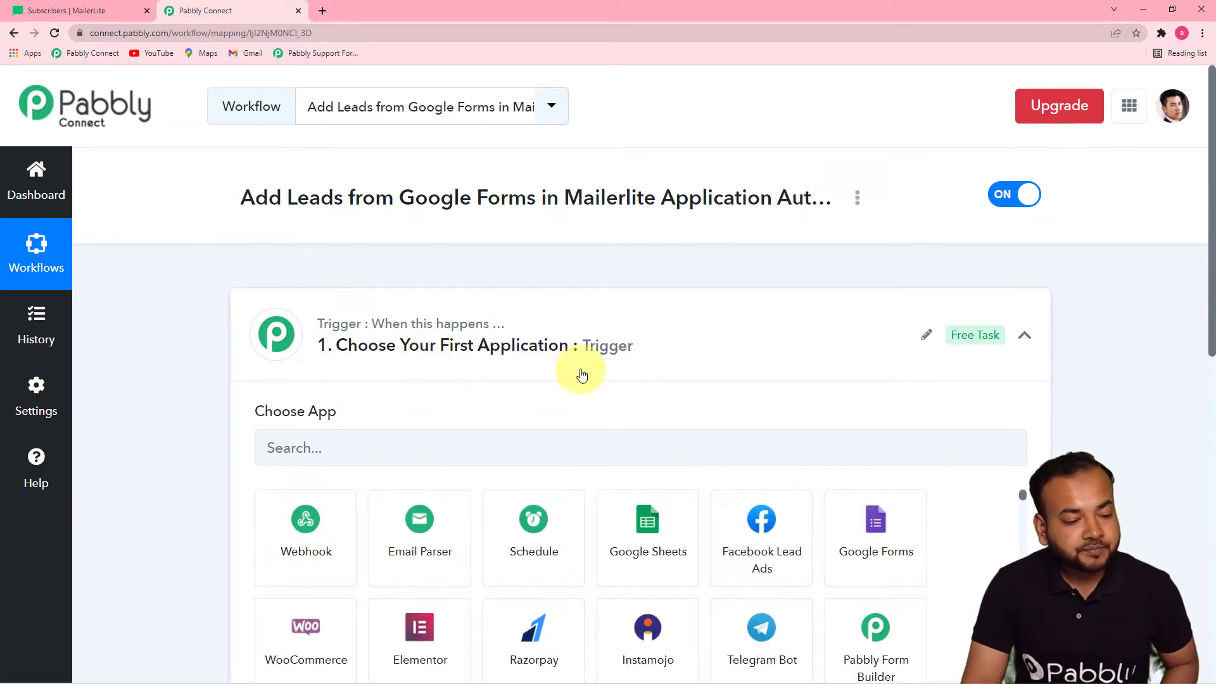
{"action": "scroll", "coordinate": [340, 397], "scroll_direction": "down", "scroll_amount": 1}
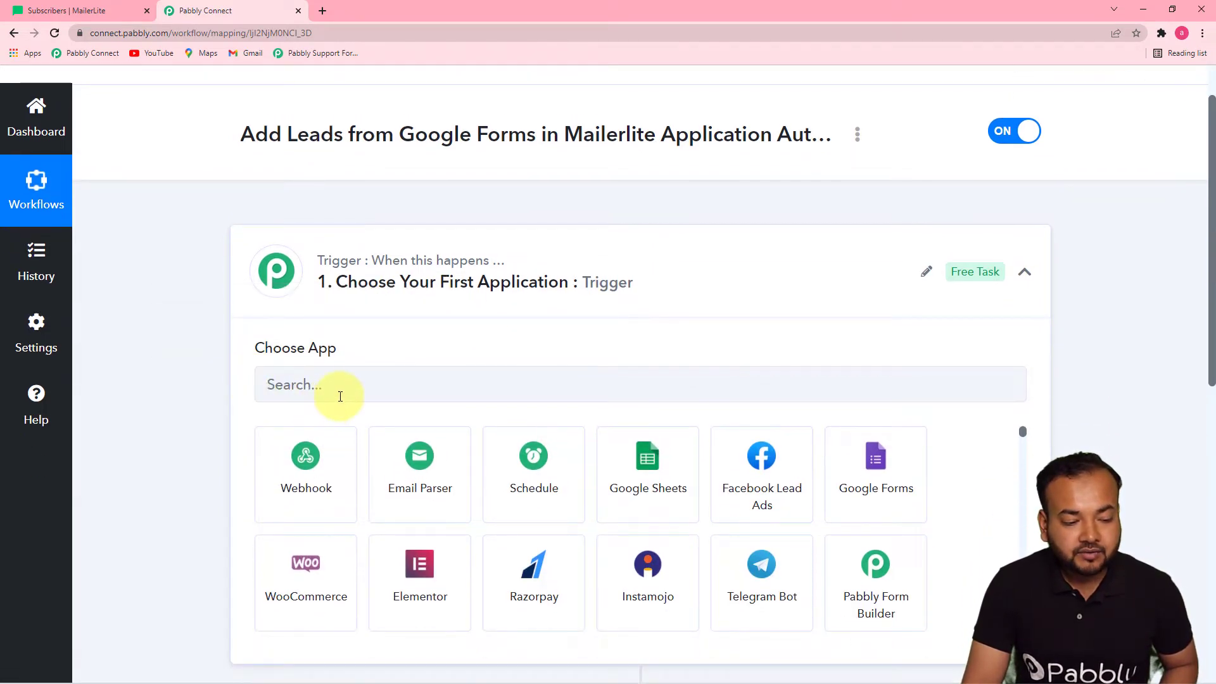
{"action": "left_click", "coordinate": [344, 390]}
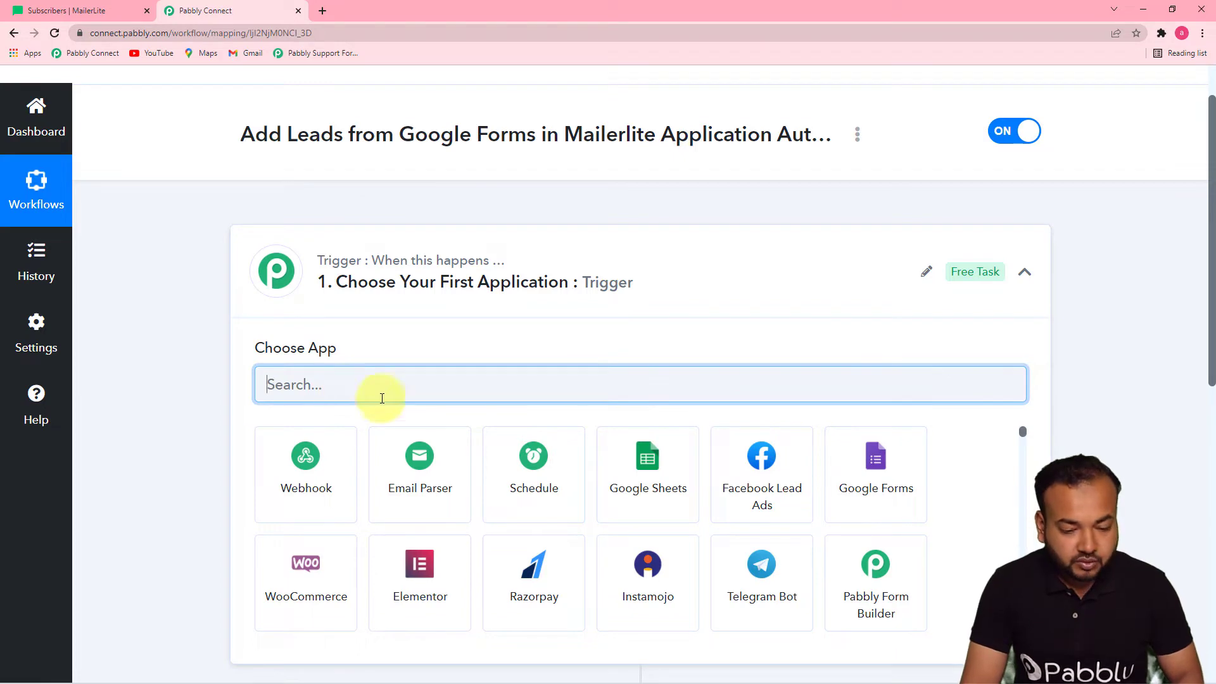
{"action": "left_click", "coordinate": [874, 484]}
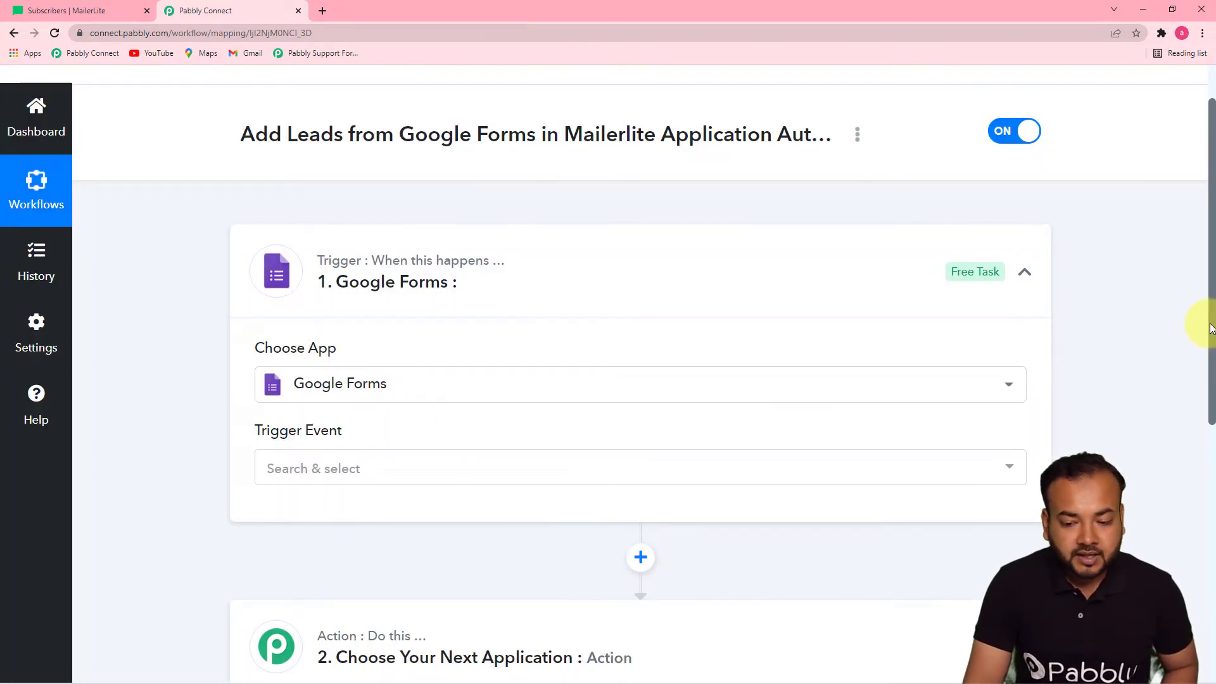
{"action": "left_click_drag", "start_coordinate": [1209, 328], "coordinate": [1208, 386]}
{"action": "left_click", "coordinate": [792, 351]}
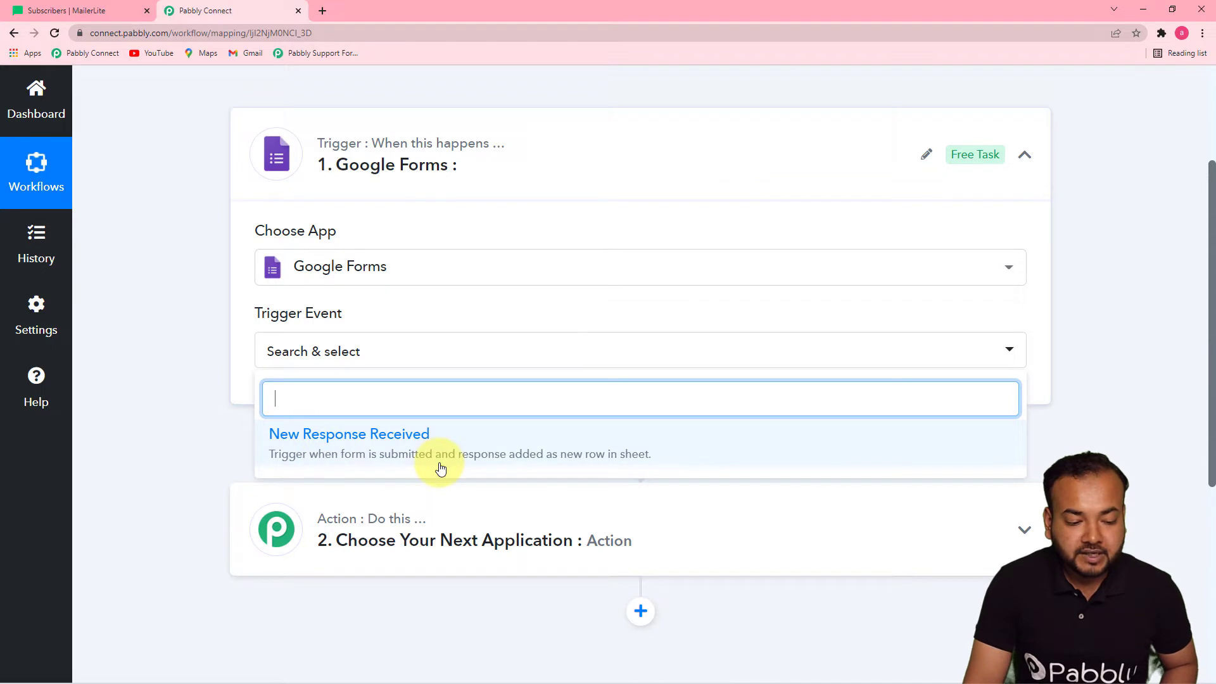
{"action": "left_click", "coordinate": [582, 460]}
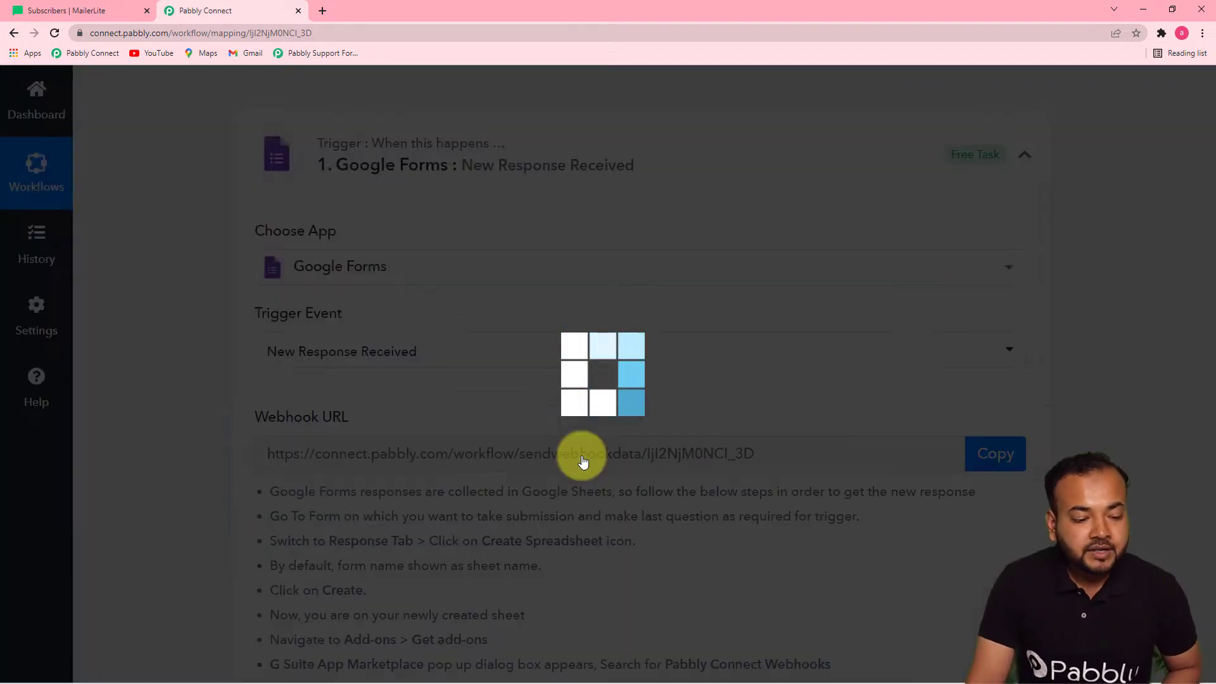
Copy the trigger's webhook URL and minimize Chrome to reach the responses window
{"action": "scroll", "coordinate": [1139, 304], "scroll_direction": "down", "scroll_amount": 4}
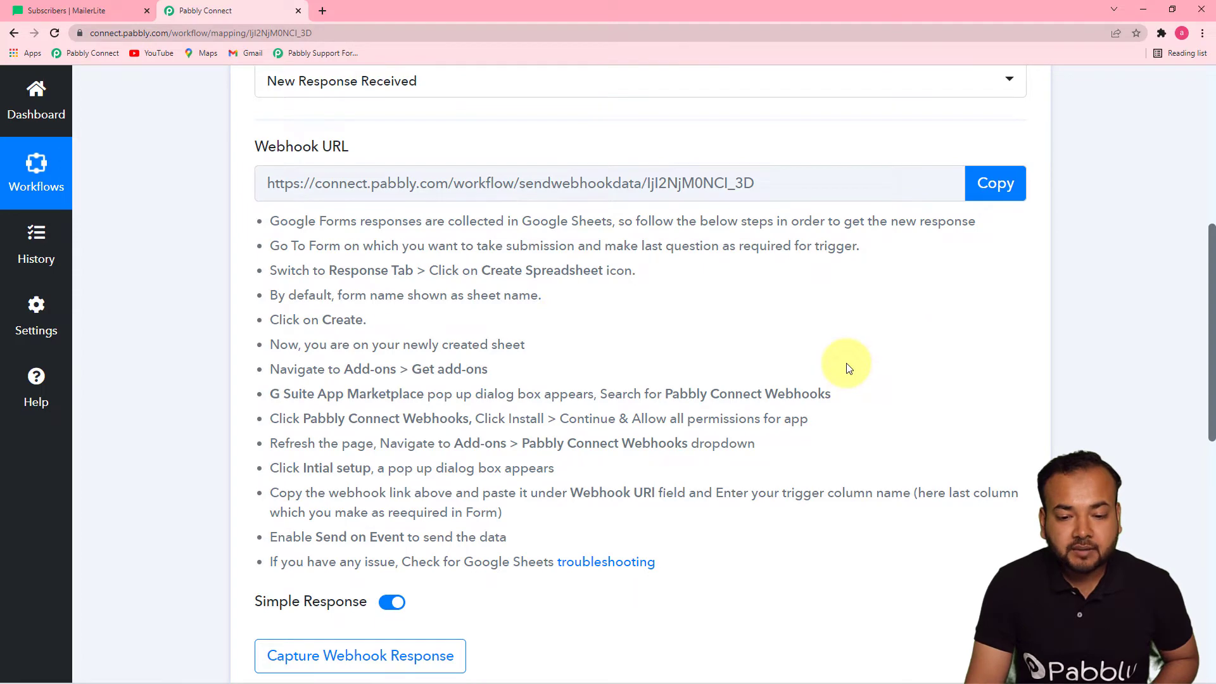
{"action": "left_click", "coordinate": [991, 183]}
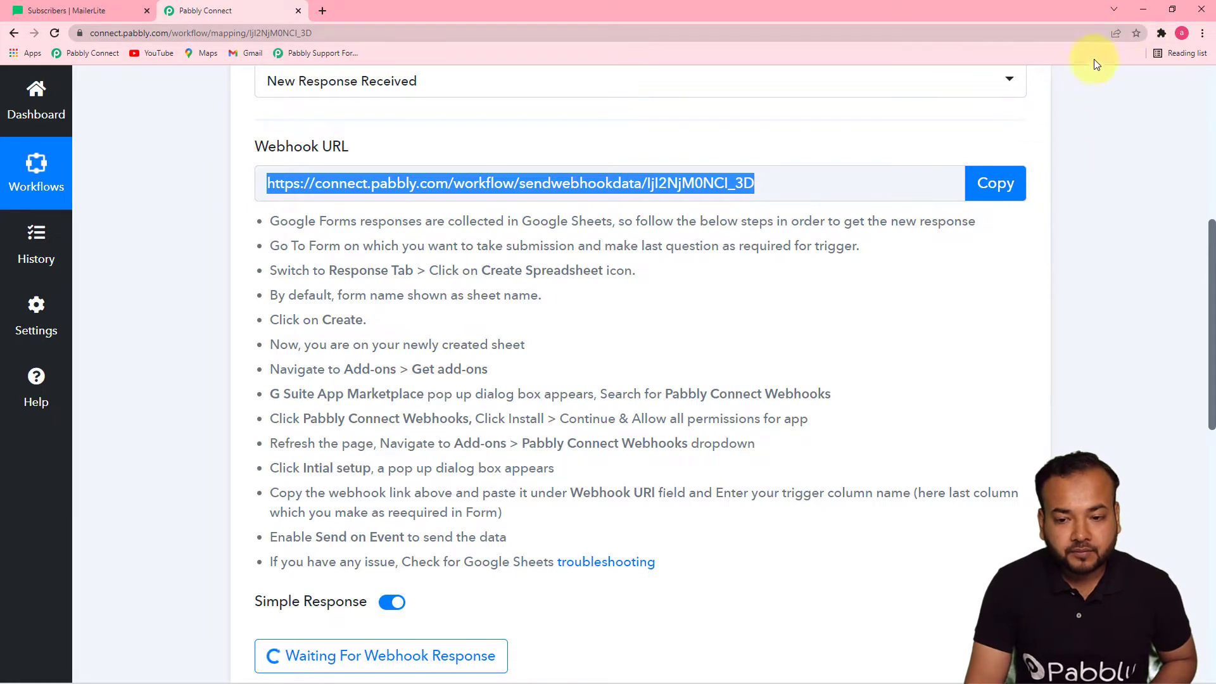
{"action": "left_click", "coordinate": [1142, 9]}
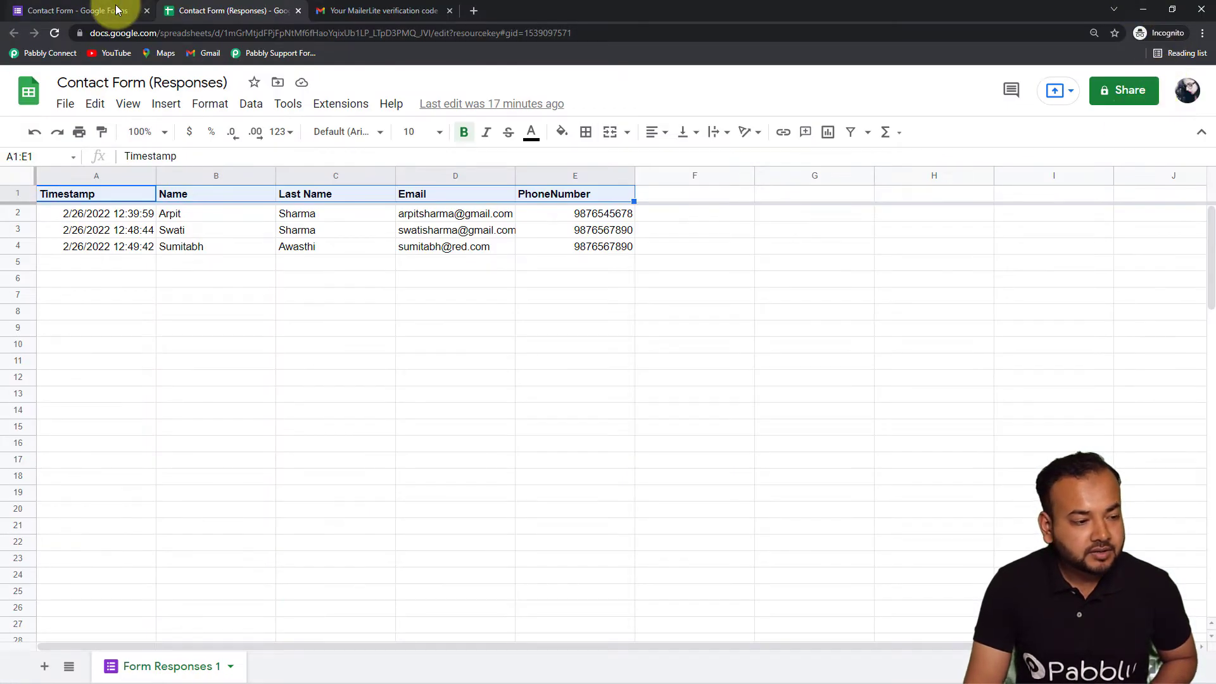
In the Contact Form's Responses tab, open the responses in the linked Google Sheets spreadsheet
{"action": "left_click", "coordinate": [117, 9]}
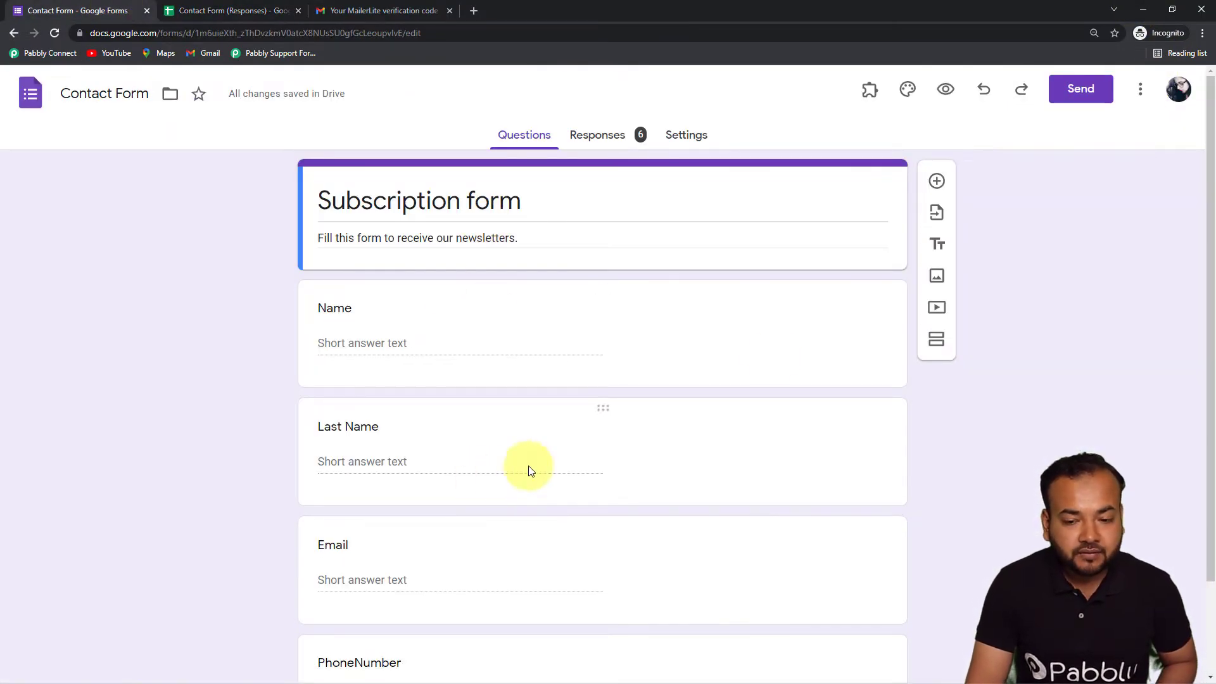
{"action": "left_click_drag", "start_coordinate": [1209, 264], "coordinate": [1207, 384]}
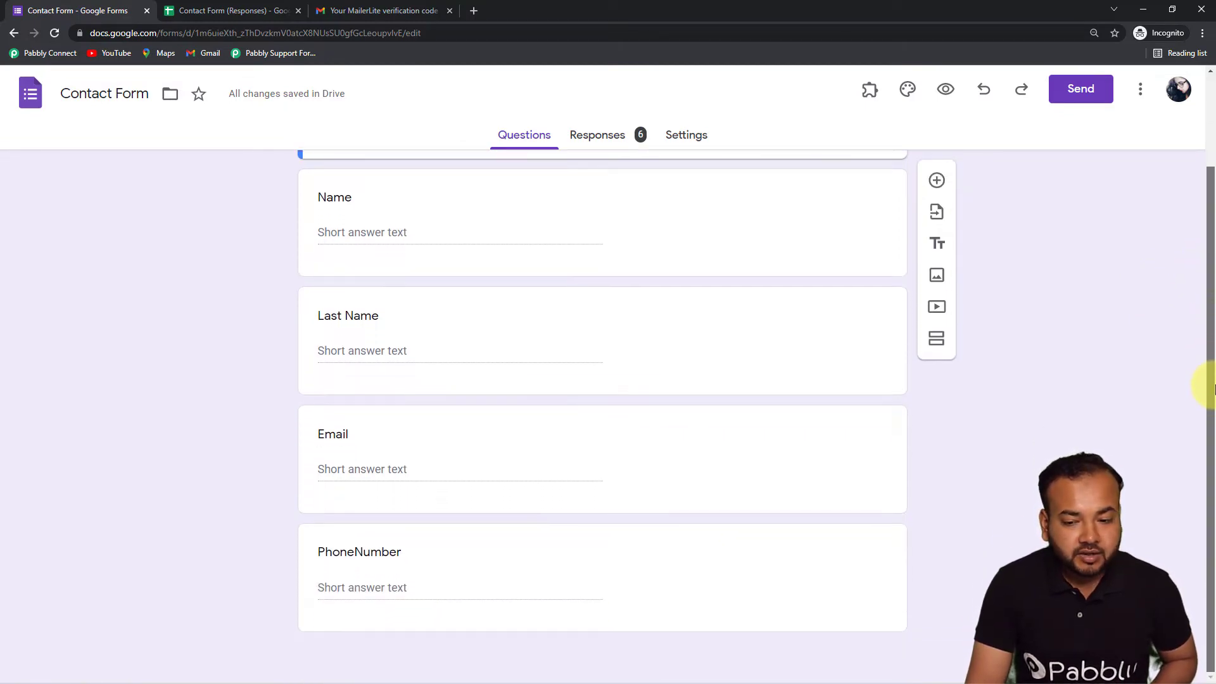
{"action": "left_click_drag", "start_coordinate": [1210, 411], "coordinate": [1196, 331]}
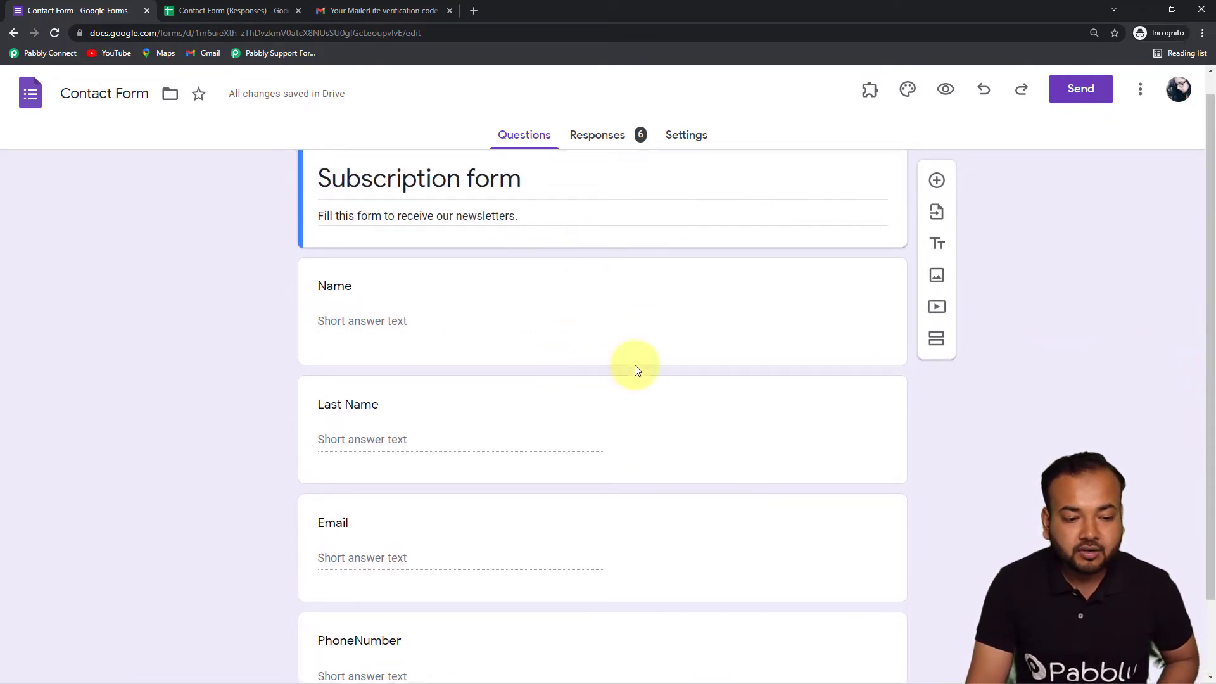
{"action": "left_click_drag", "start_coordinate": [1202, 238], "coordinate": [963, 182]}
{"action": "left_click", "coordinate": [620, 133]}
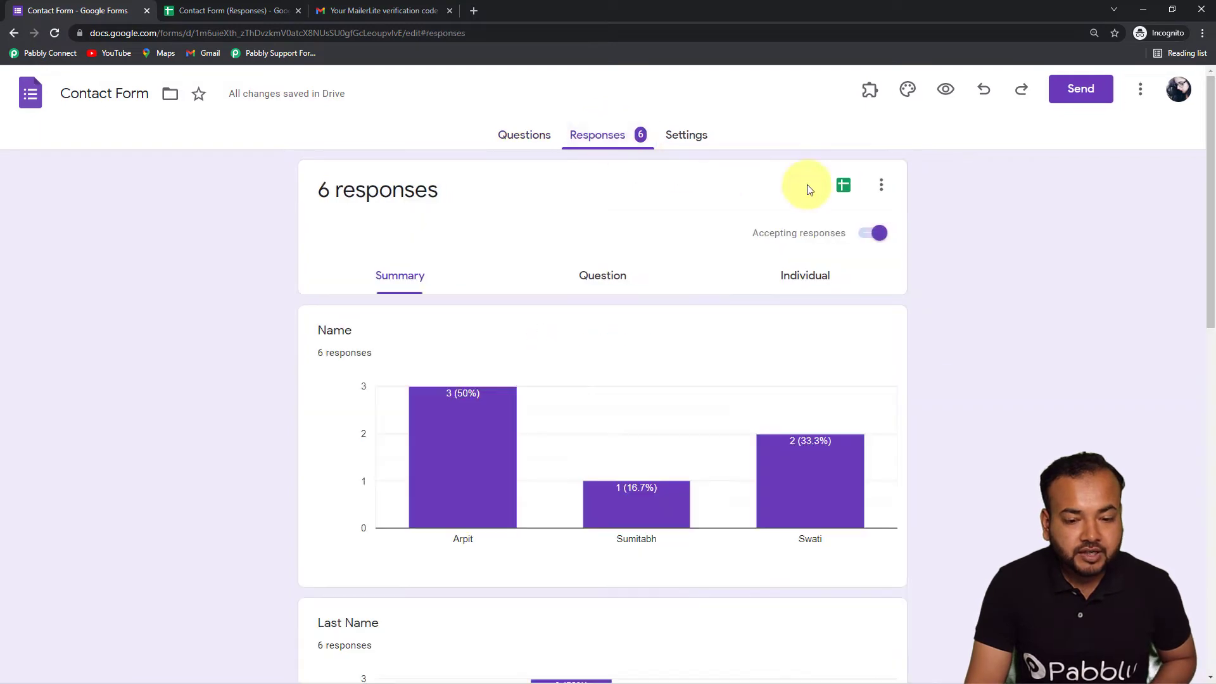
{"action": "left_click", "coordinate": [843, 186]}
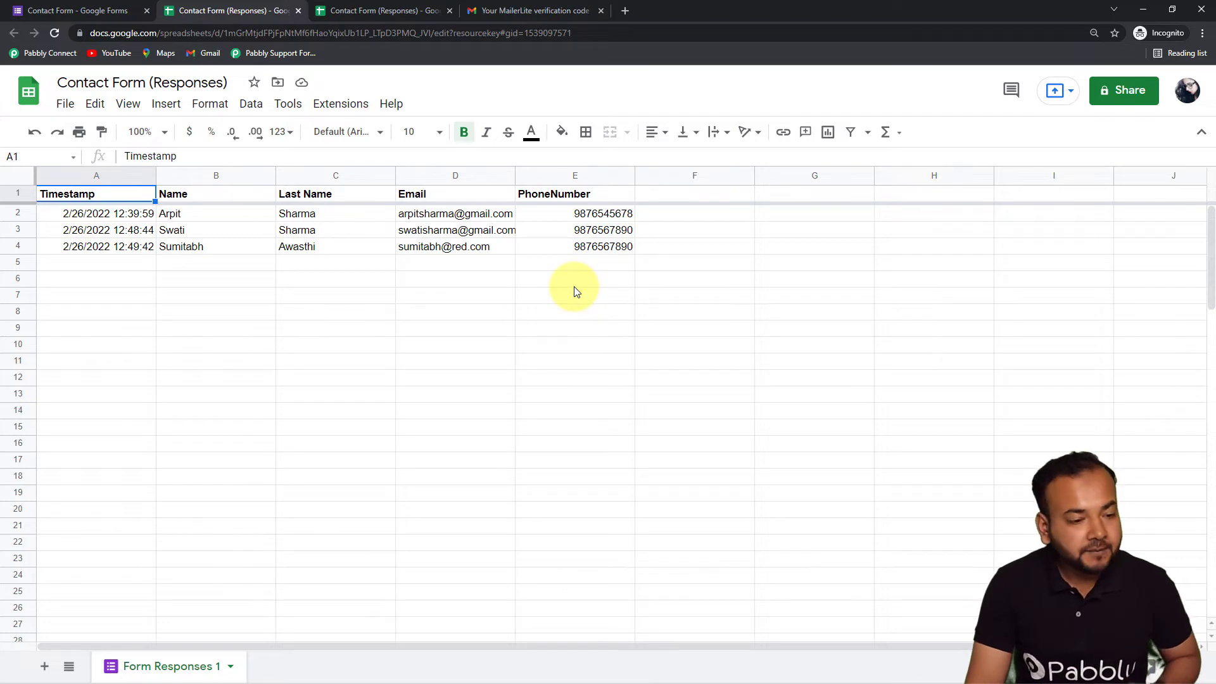
Search the Workspace Marketplace via Extensions > Add-ons for 'pabbl' and select Pabbly Connect Webhooks
{"action": "left_click", "coordinate": [339, 108]}
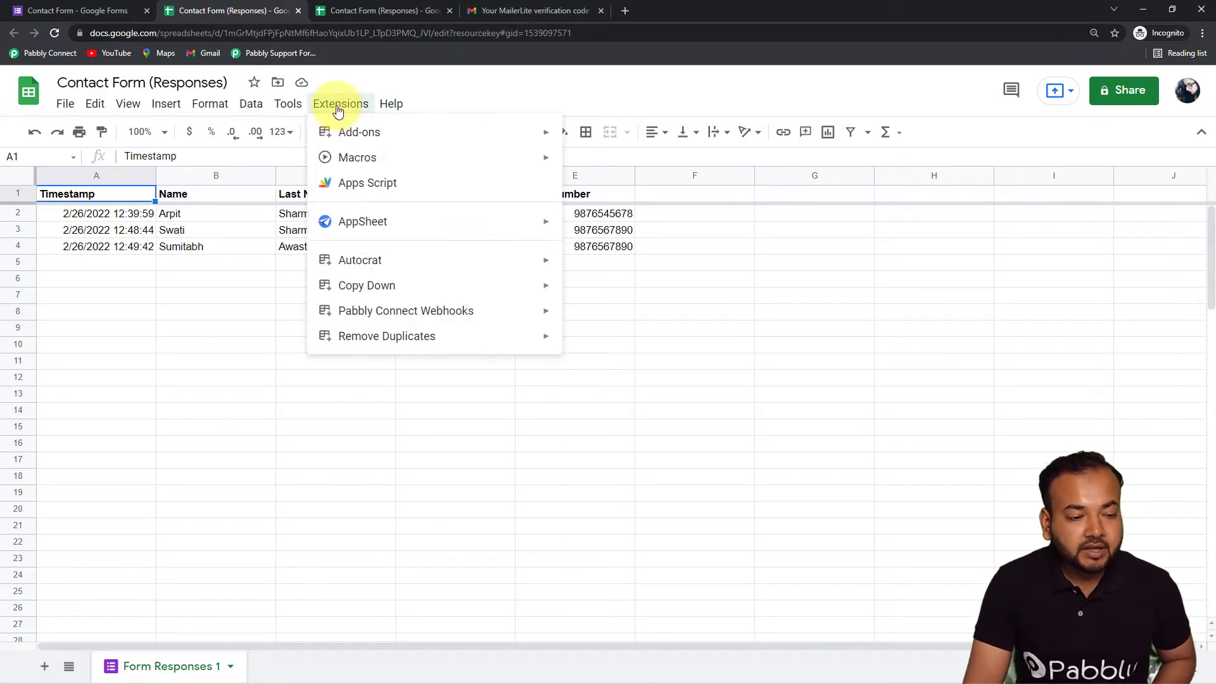
{"action": "mouse_move", "coordinate": [371, 135]}
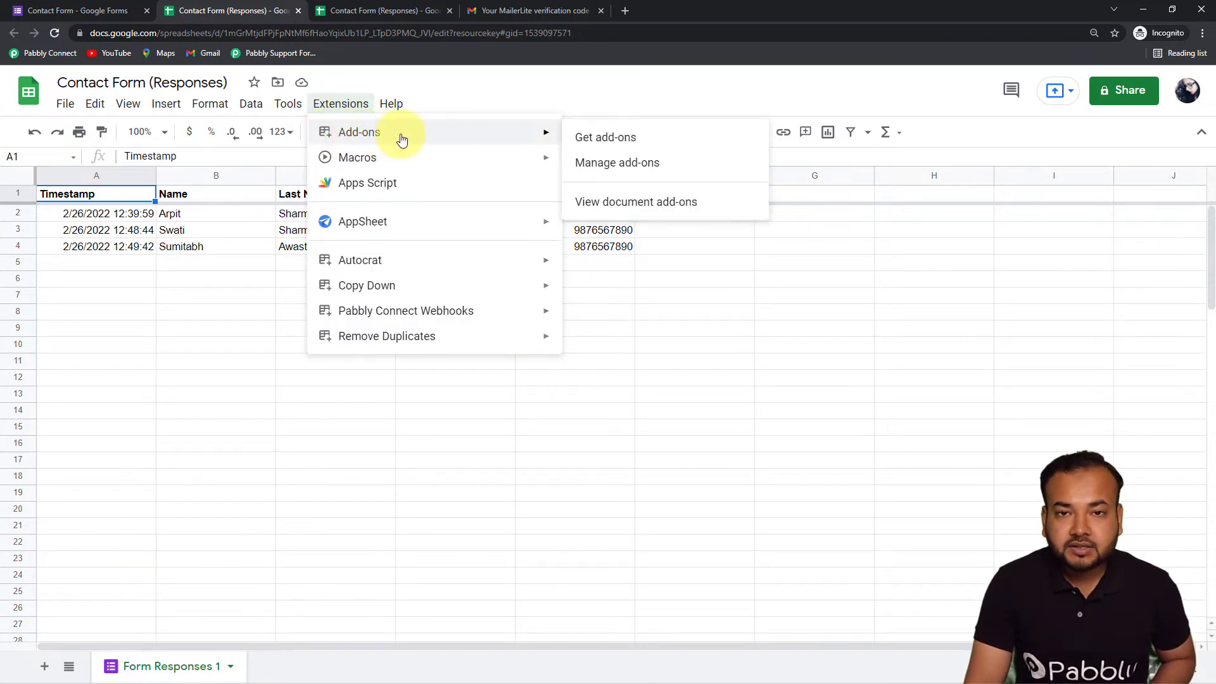
{"action": "left_click", "coordinate": [591, 136]}
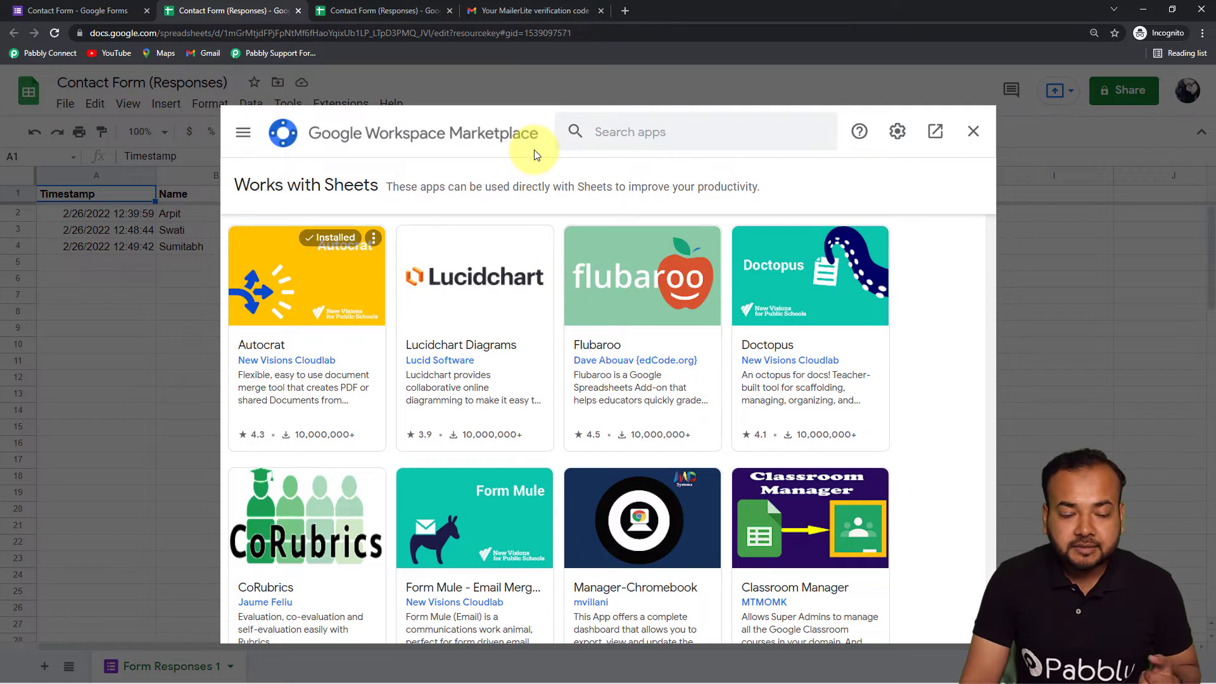
{"action": "left_click", "coordinate": [635, 134]}
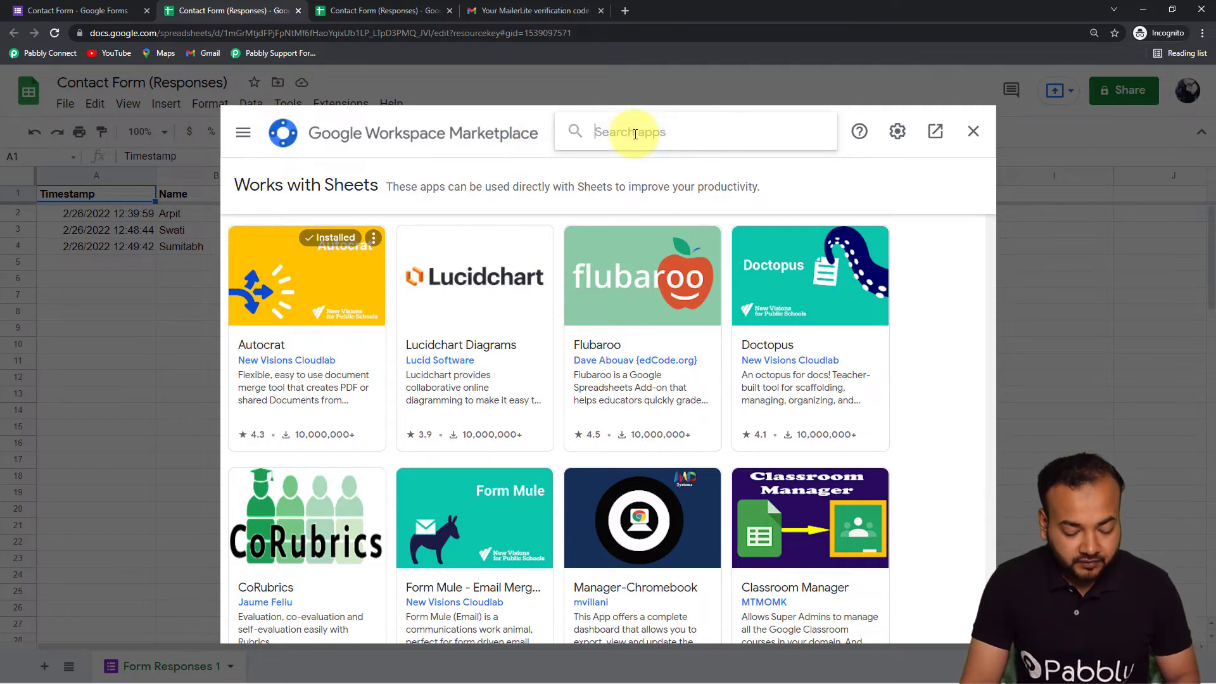
{"action": "type", "text": "pabbl"}
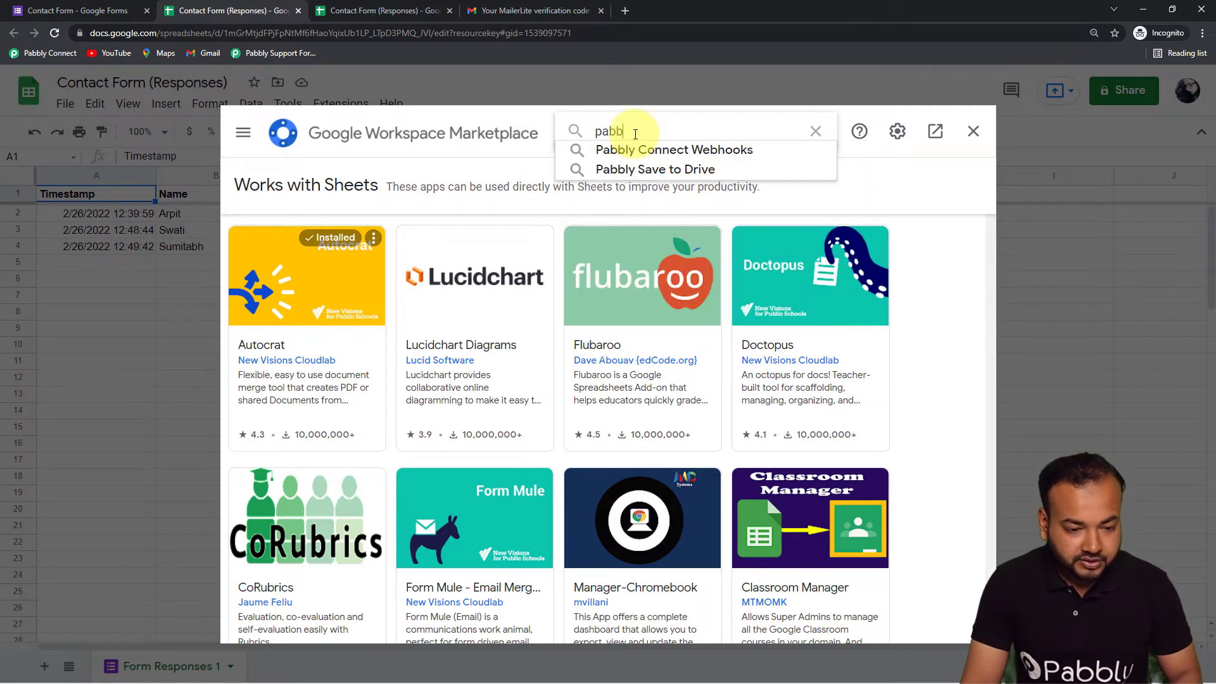
{"action": "left_click", "coordinate": [631, 152]}
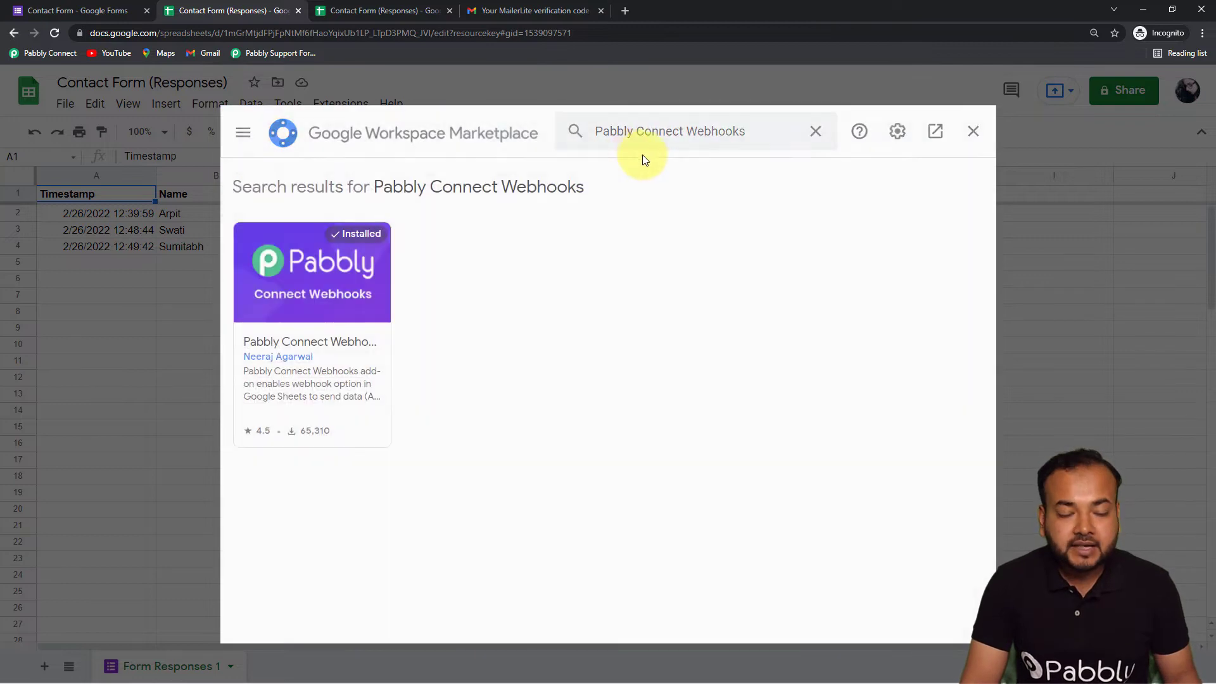
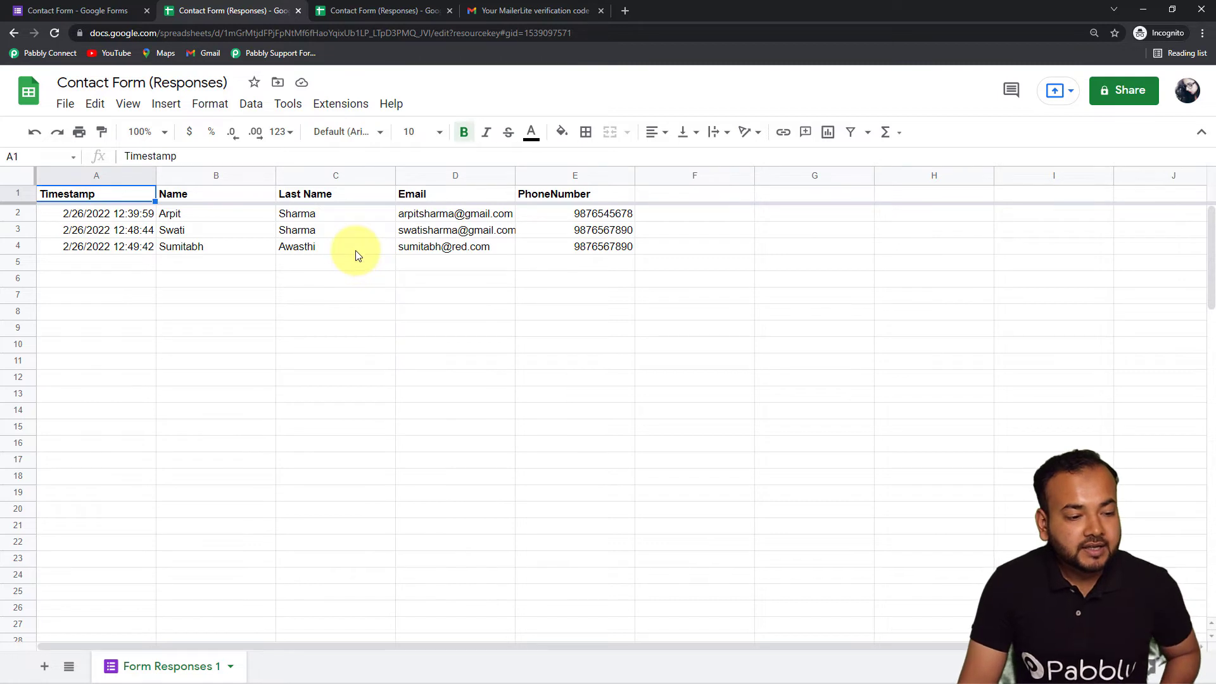
{"action": "left_click", "coordinate": [358, 103]}
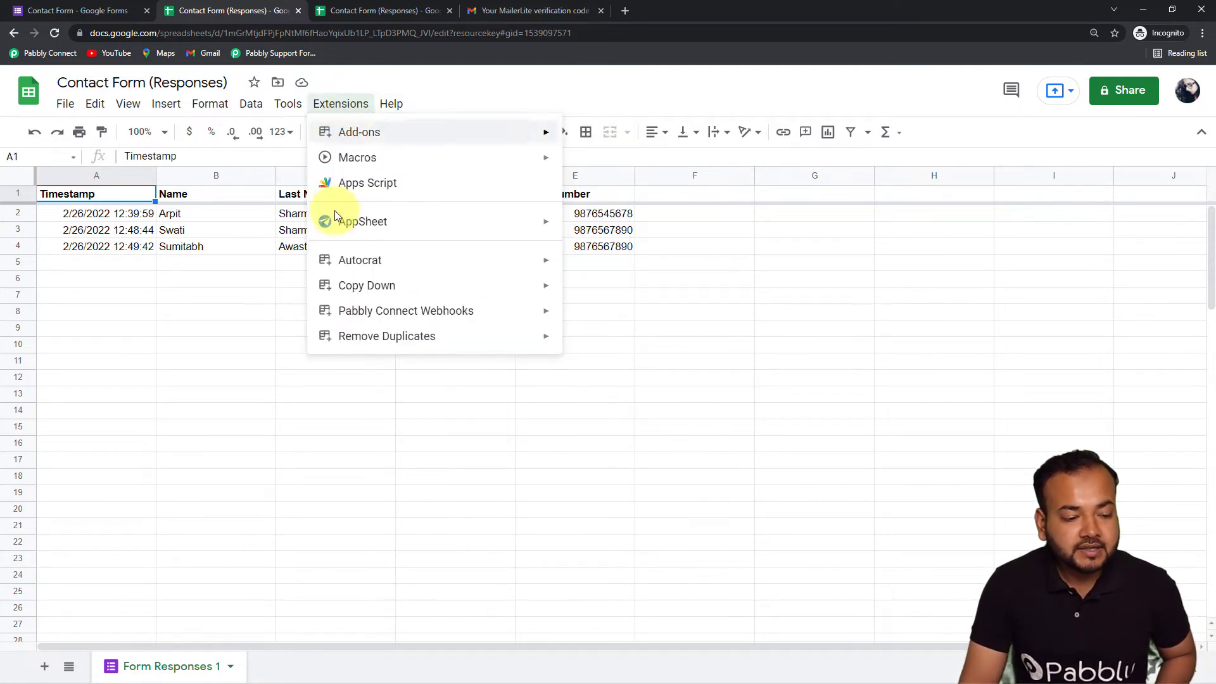
{"action": "mouse_move", "coordinate": [324, 313]}
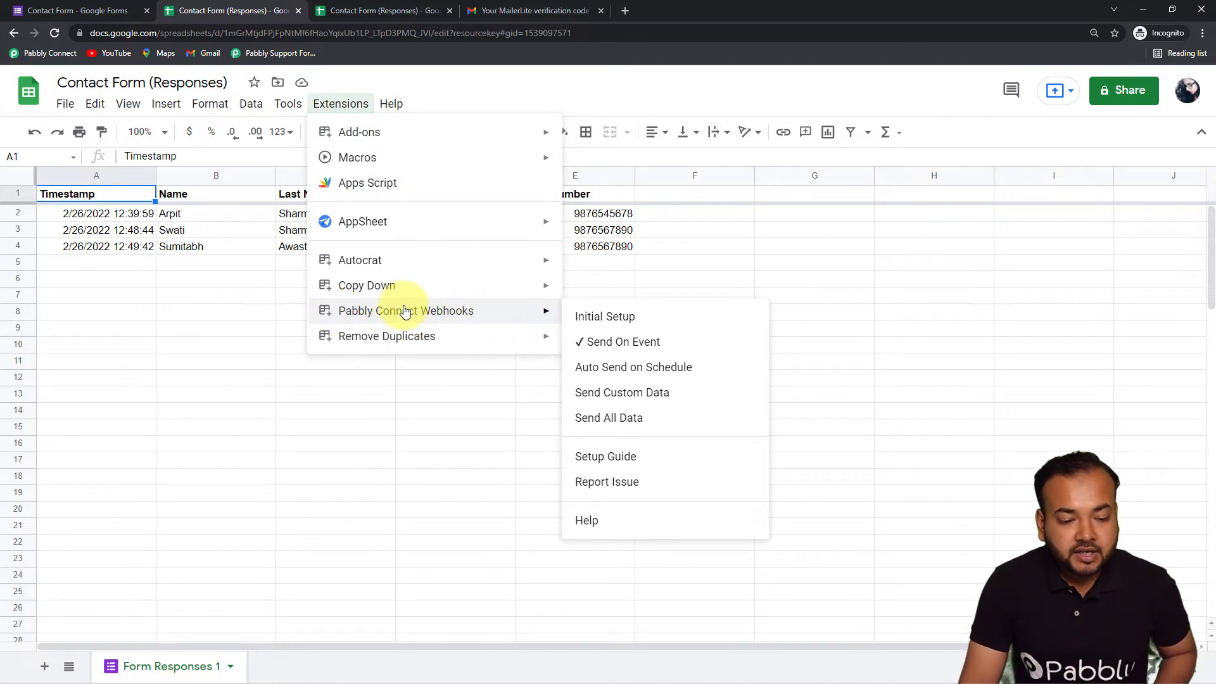
{"action": "left_click", "coordinate": [608, 327]}
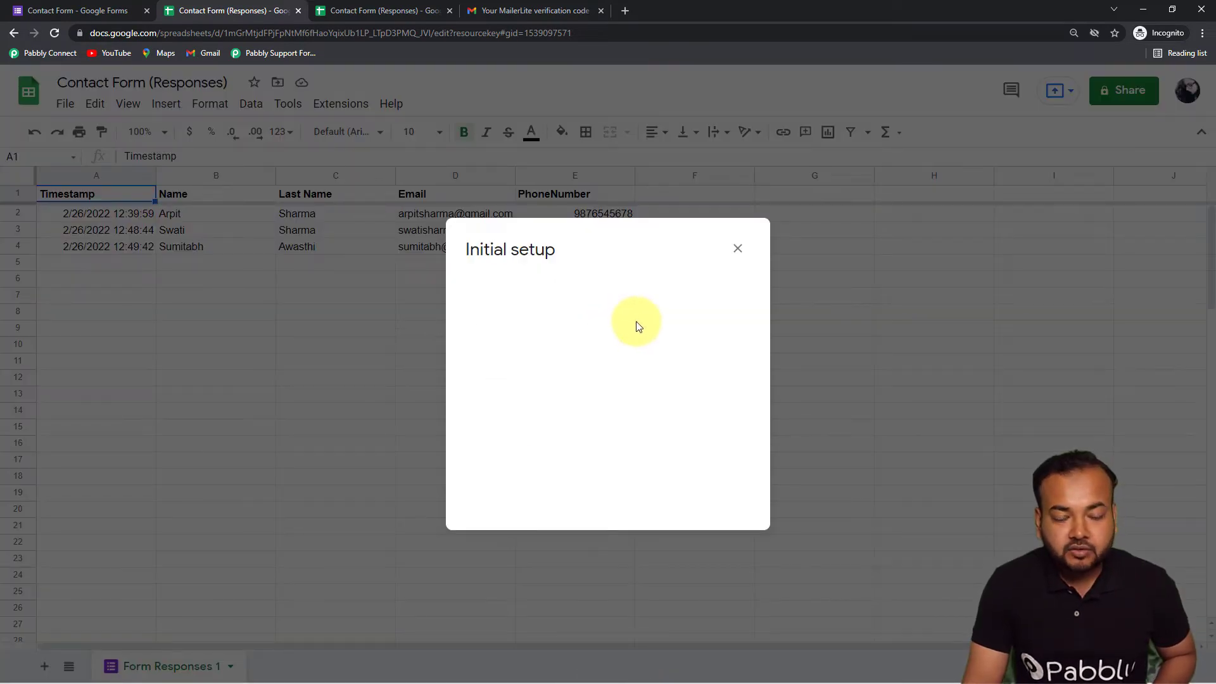
{"action": "left_click", "coordinate": [494, 306]}
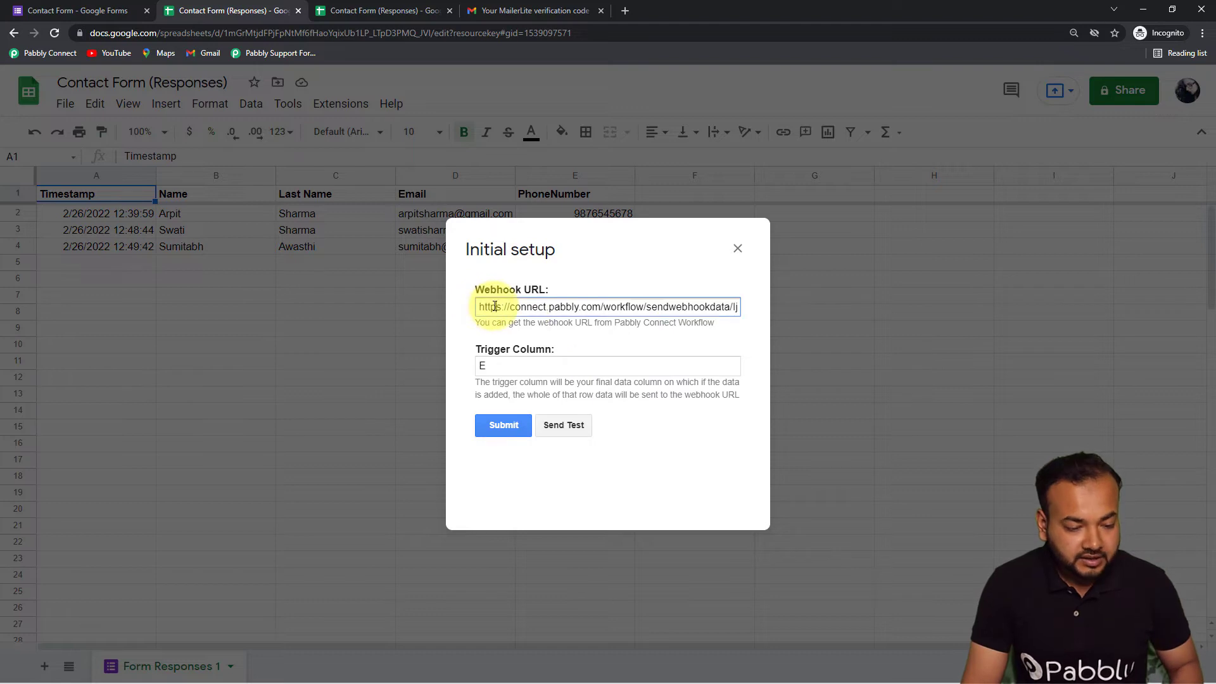
{"action": "key", "text": "ctrl+a"}
{"action": "key", "text": "BackSpace"}
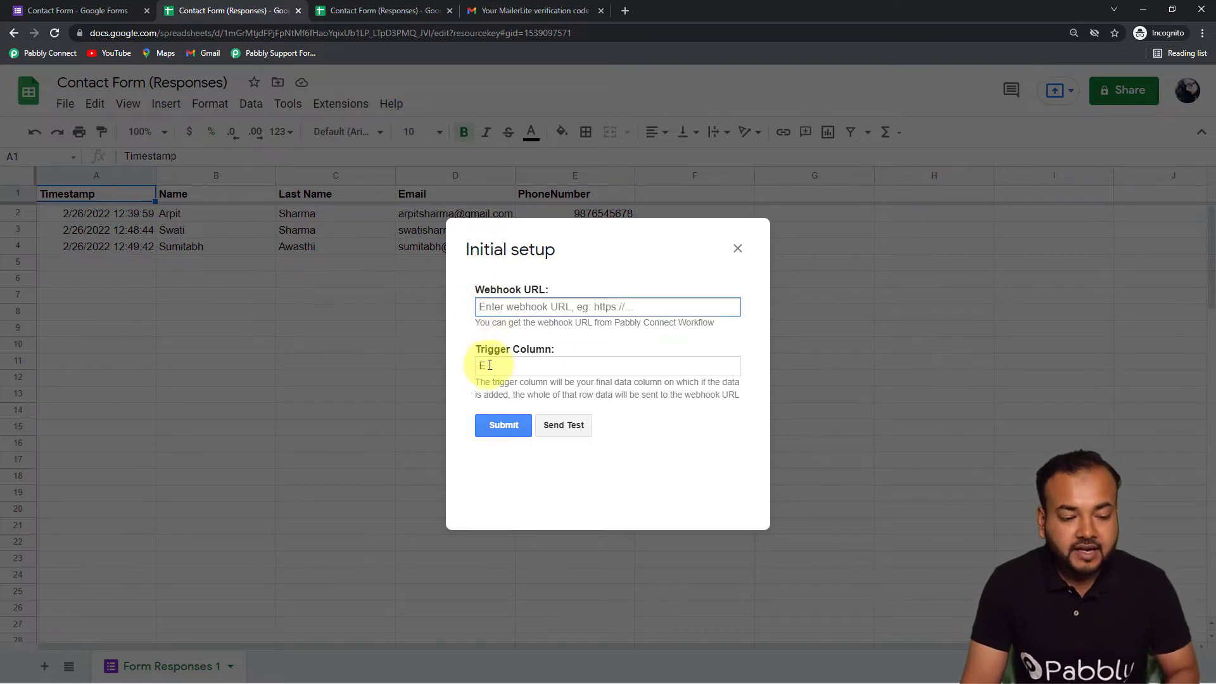
{"action": "left_click", "coordinate": [489, 365]}
{"action": "key", "text": "BackSpace"}
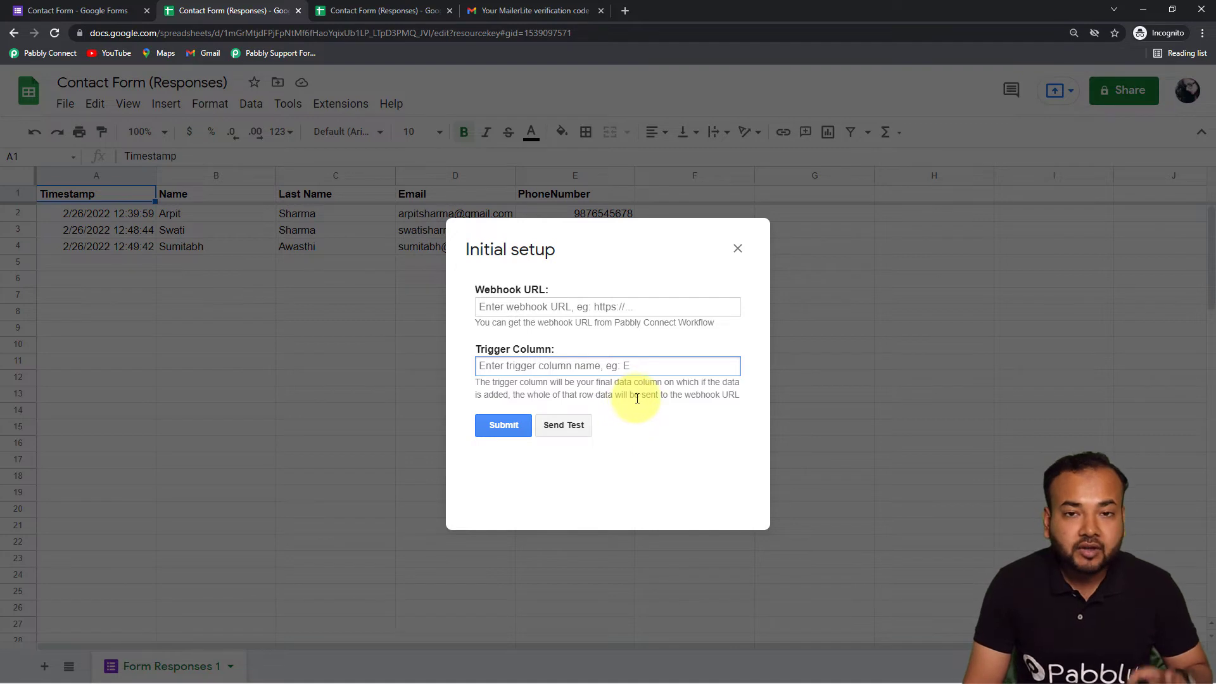
{"action": "left_click", "coordinate": [736, 250]}
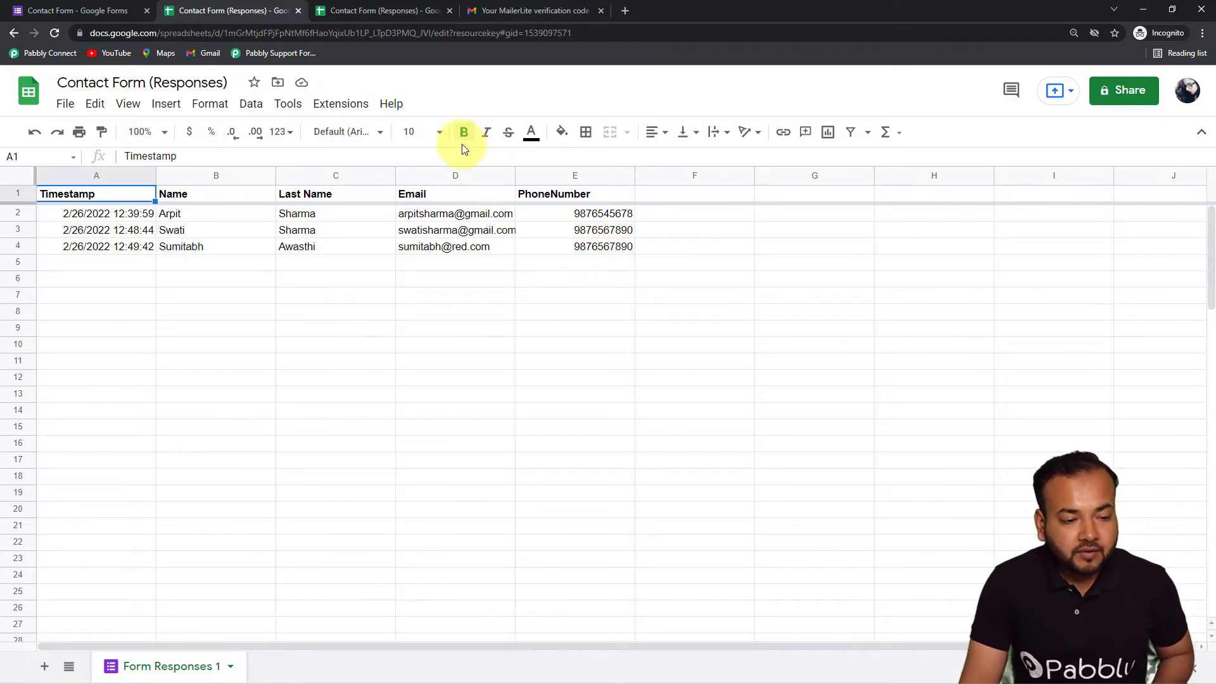
Replace the URL in the Pabbly Connect Webhooks initial setup with the new webhook URL, keeping trigger column E
{"action": "left_click", "coordinate": [329, 108]}
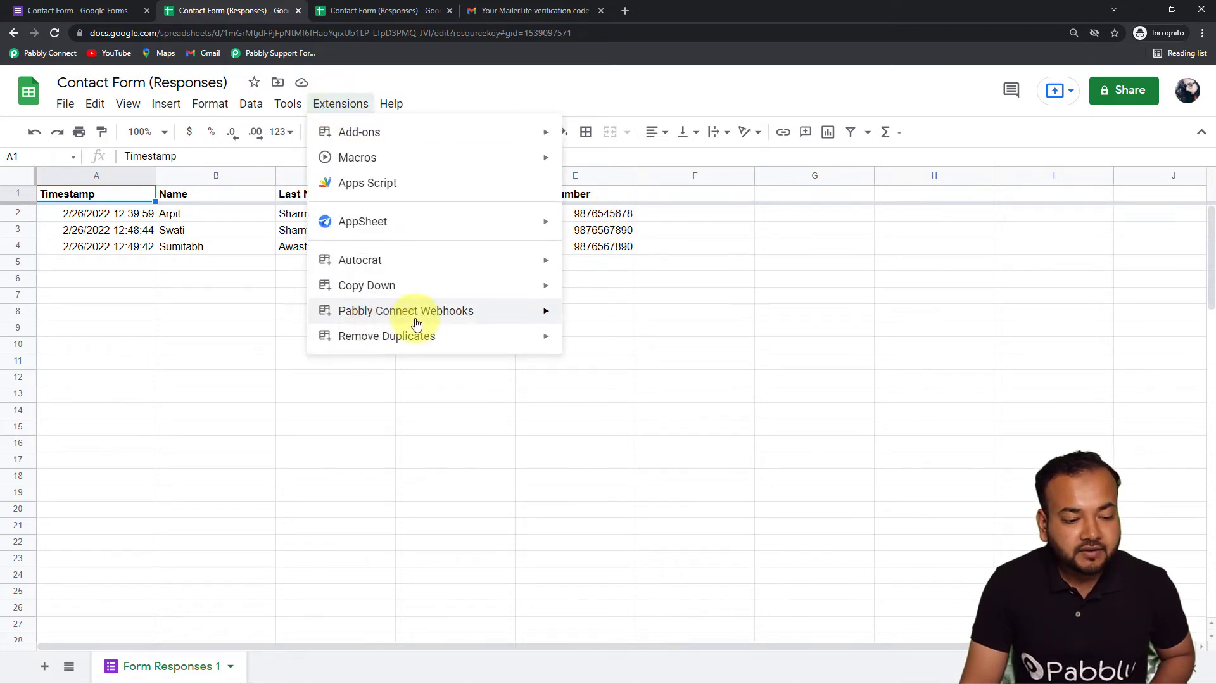
{"action": "mouse_move", "coordinate": [521, 316]}
{"action": "left_click", "coordinate": [603, 317]}
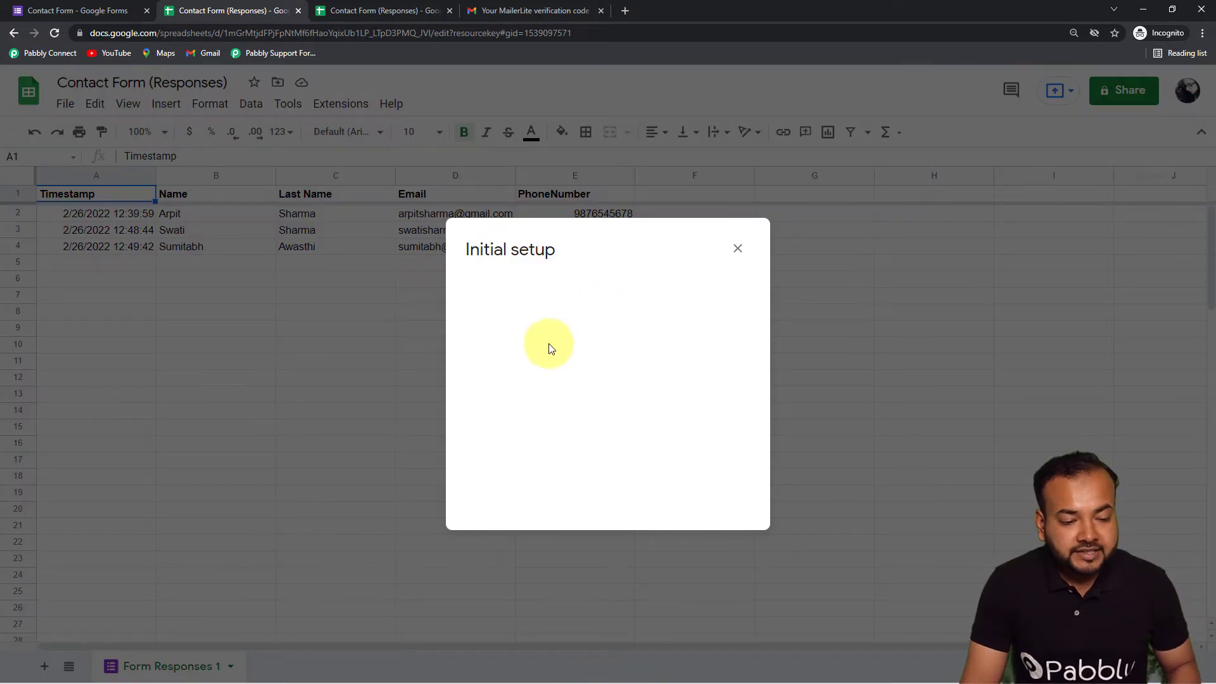
{"action": "left_click", "coordinate": [531, 310]}
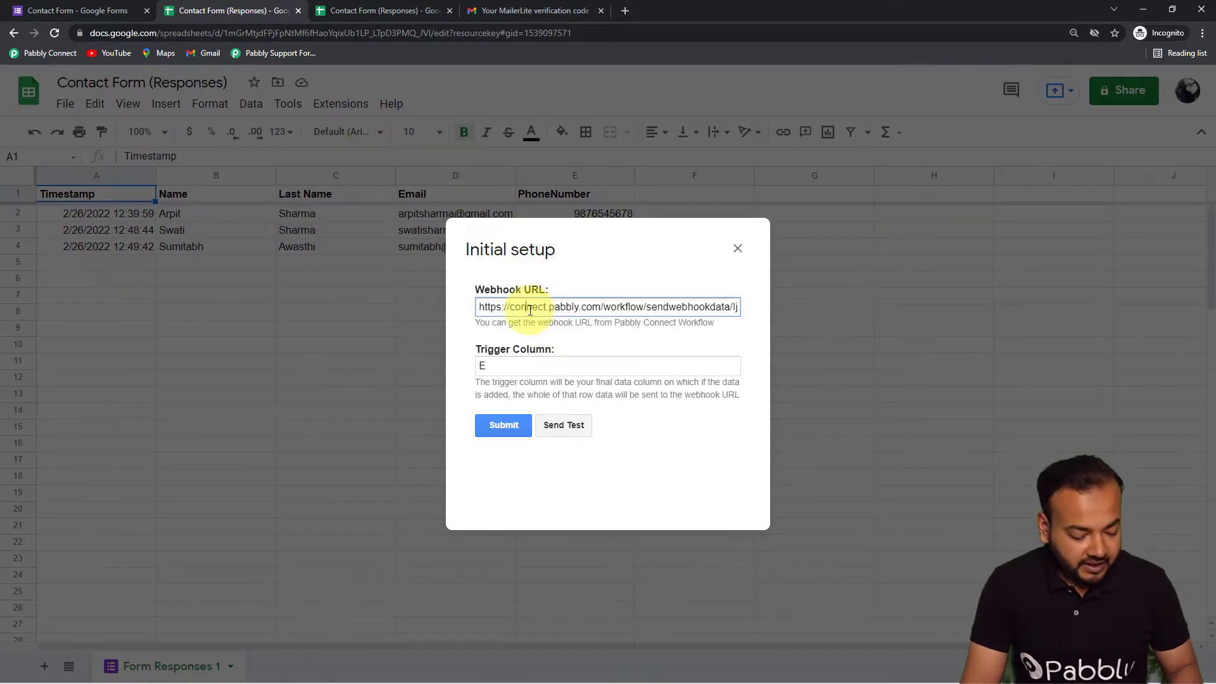
{"action": "key", "text": "ctrl+a"}
{"action": "key", "text": "BackSpace"}
{"action": "right_click", "coordinate": [531, 310]}
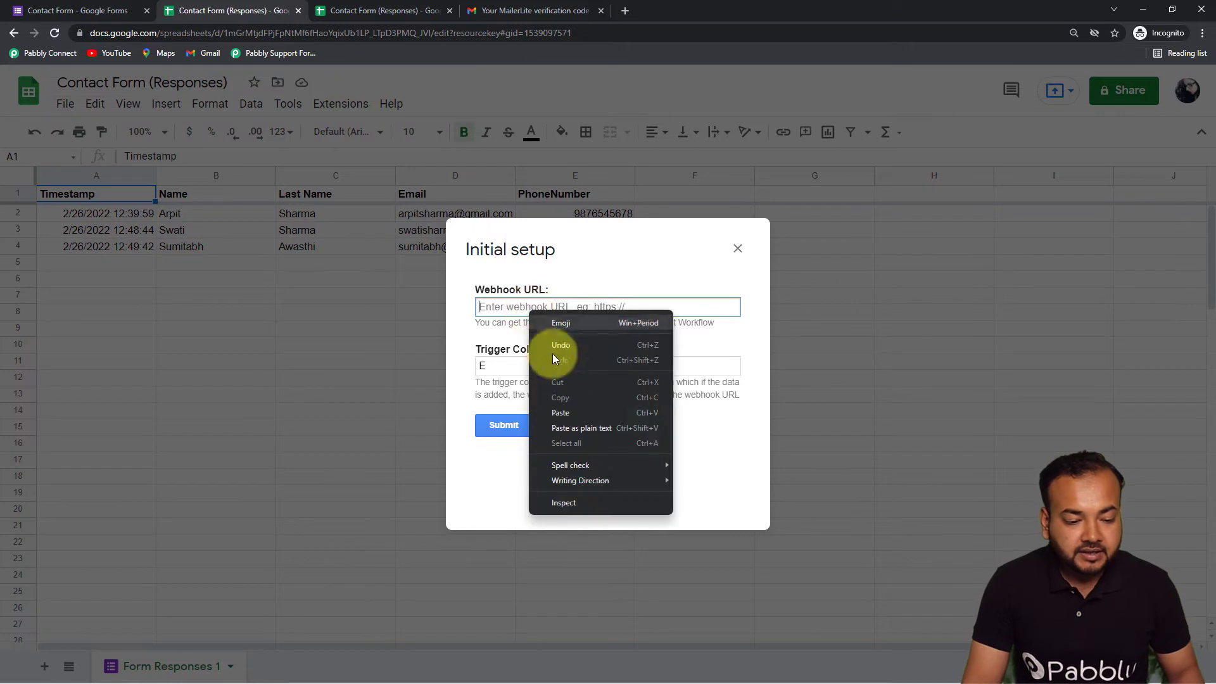
{"action": "left_click", "coordinate": [562, 409]}
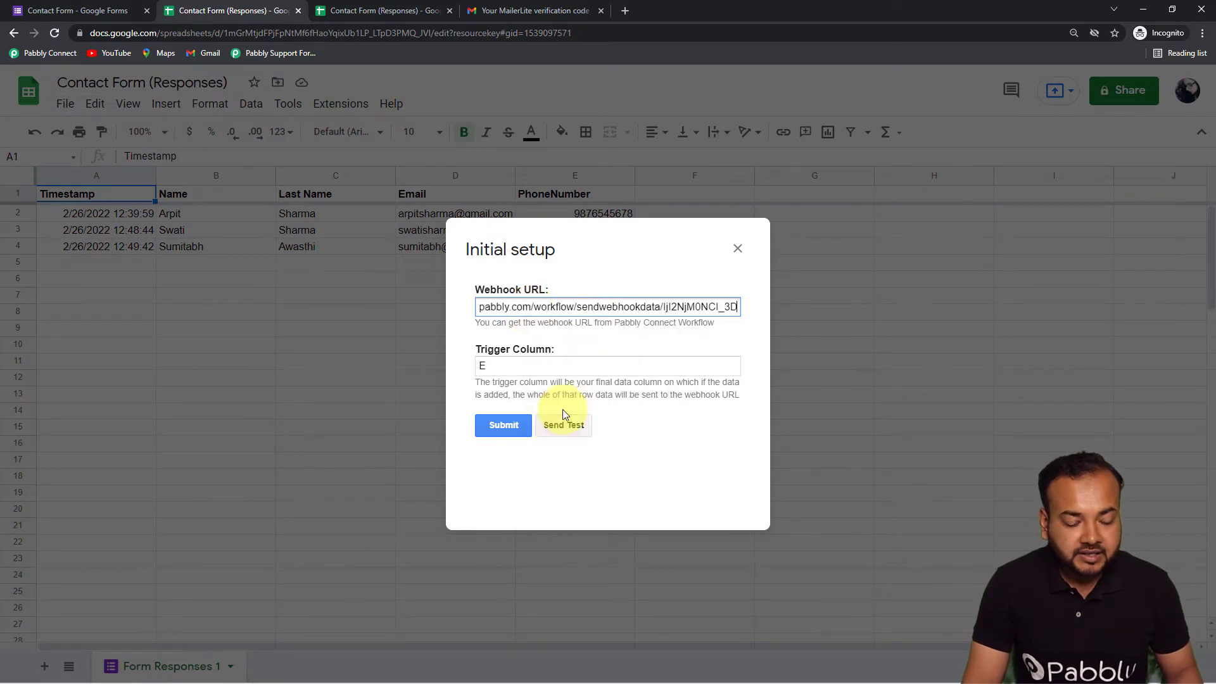
{"action": "left_click", "coordinate": [503, 388]}
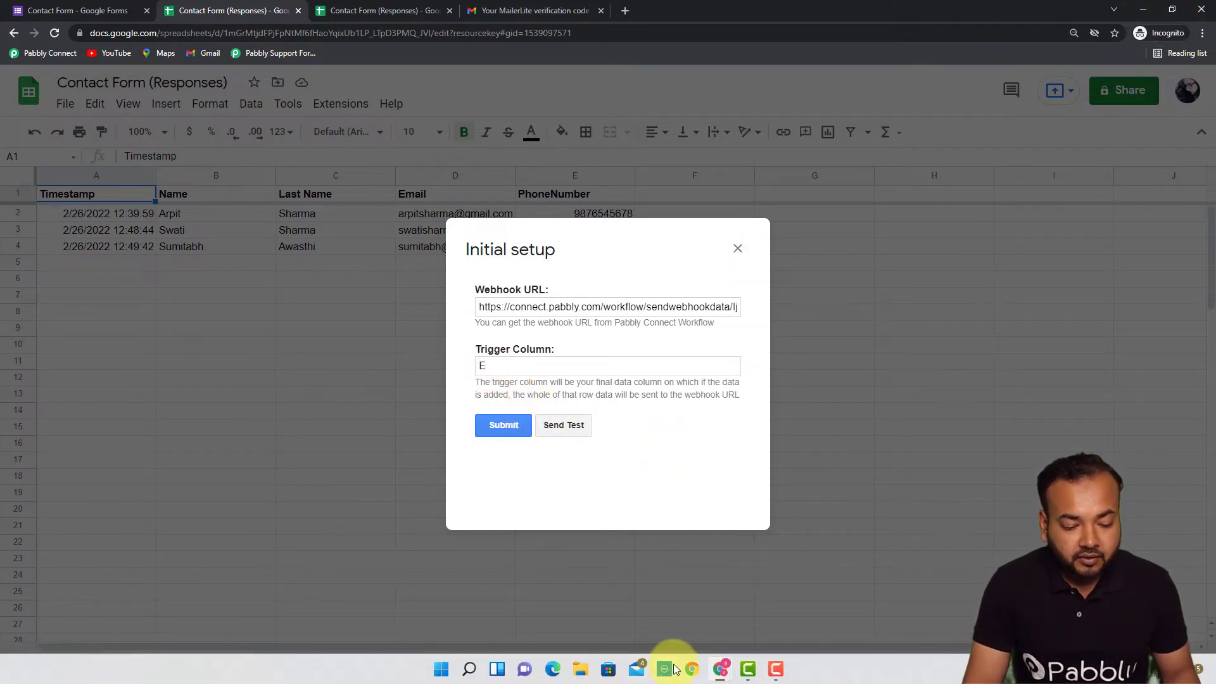
Leave the Pabbly Connect Google Forms trigger waiting for a webhook response and return to the spreadsheet
{"action": "mouse_move", "coordinate": [720, 665]}
{"action": "left_click", "coordinate": [697, 626]}
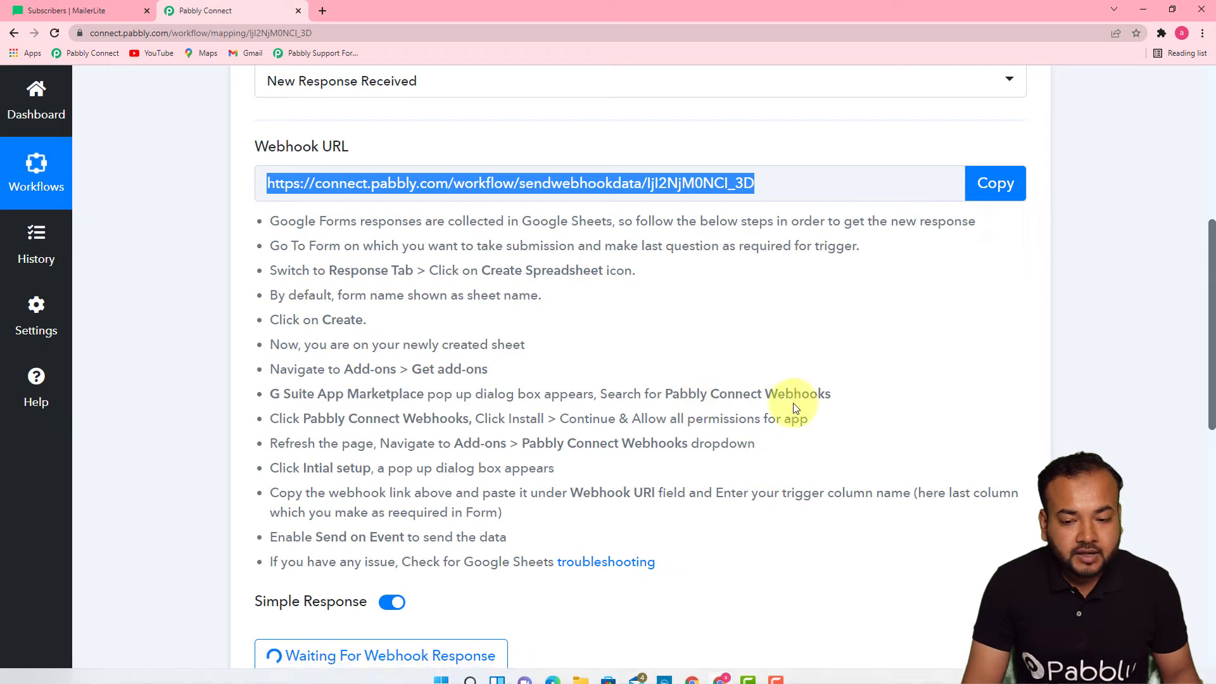
{"action": "left_click_drag", "start_coordinate": [1211, 273], "coordinate": [1213, 317]}
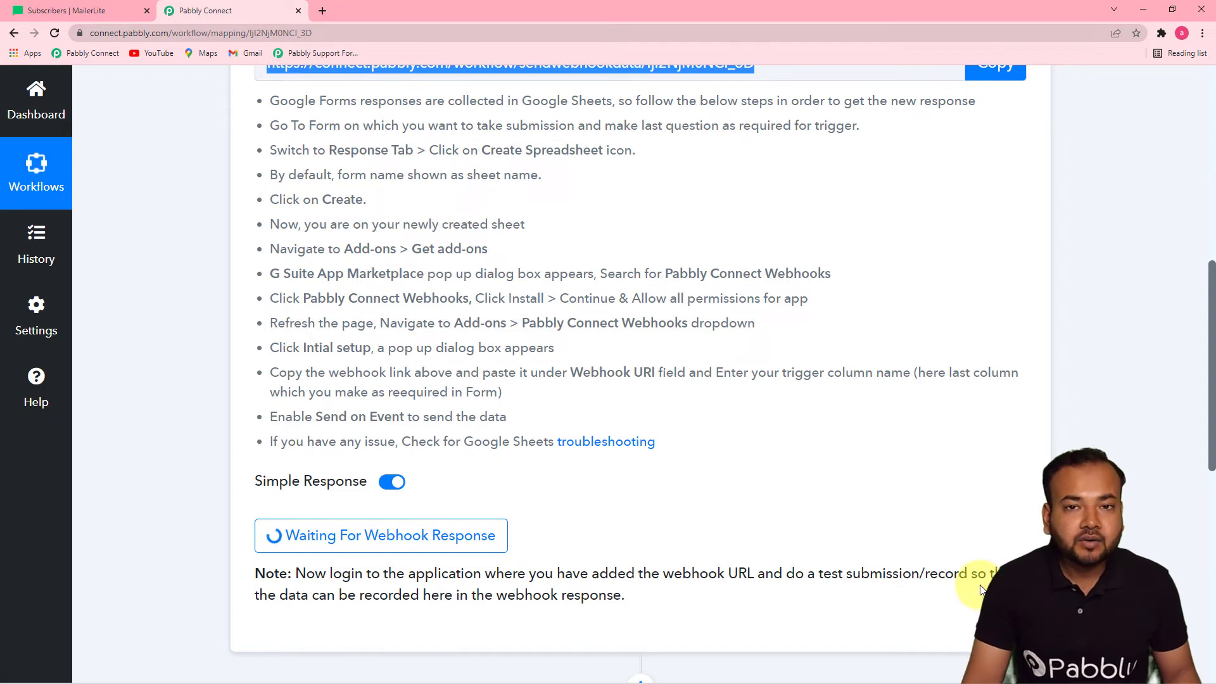
{"action": "left_click", "coordinate": [1143, 9]}
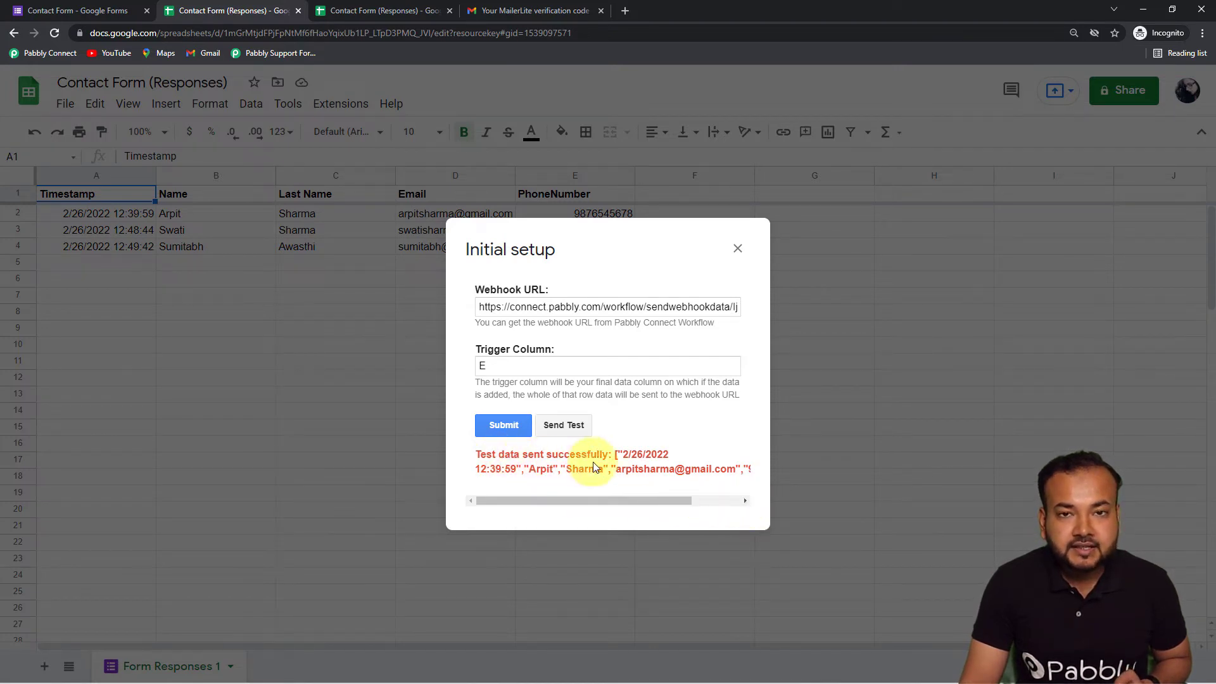
Switch to Pabbly Connect to see the test response timestamped 2/26/2022 12:39:59
{"action": "mouse_move", "coordinate": [643, 665]}
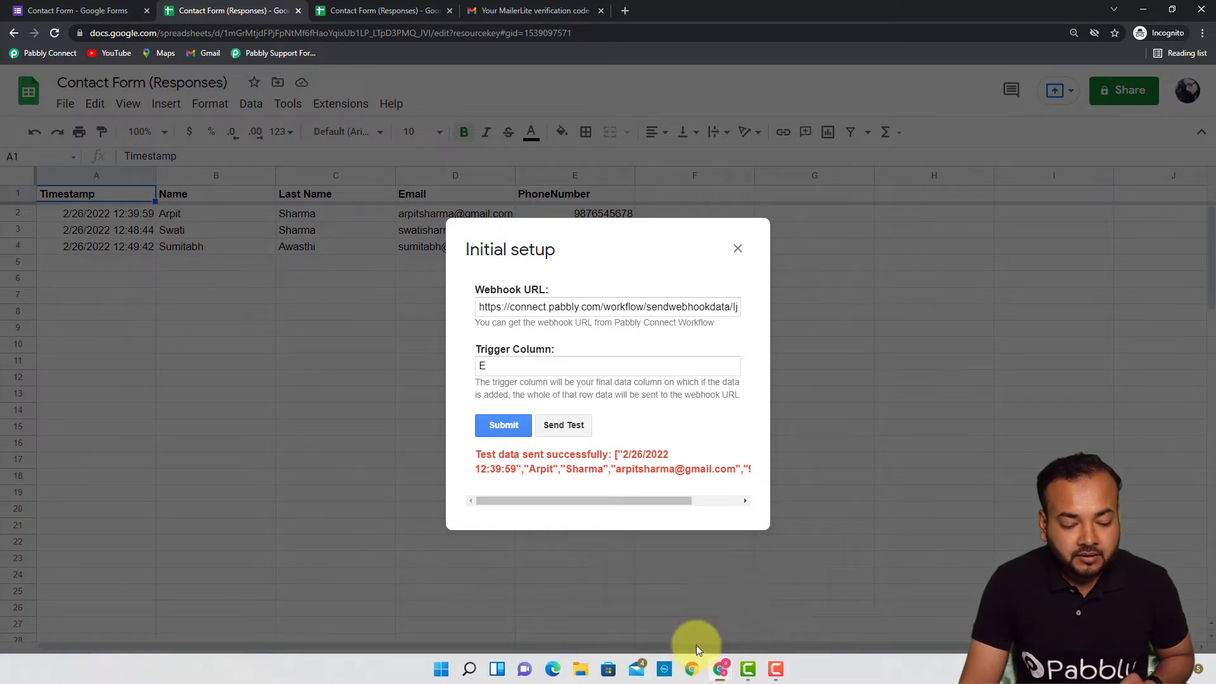
{"action": "mouse_move", "coordinate": [720, 668]}
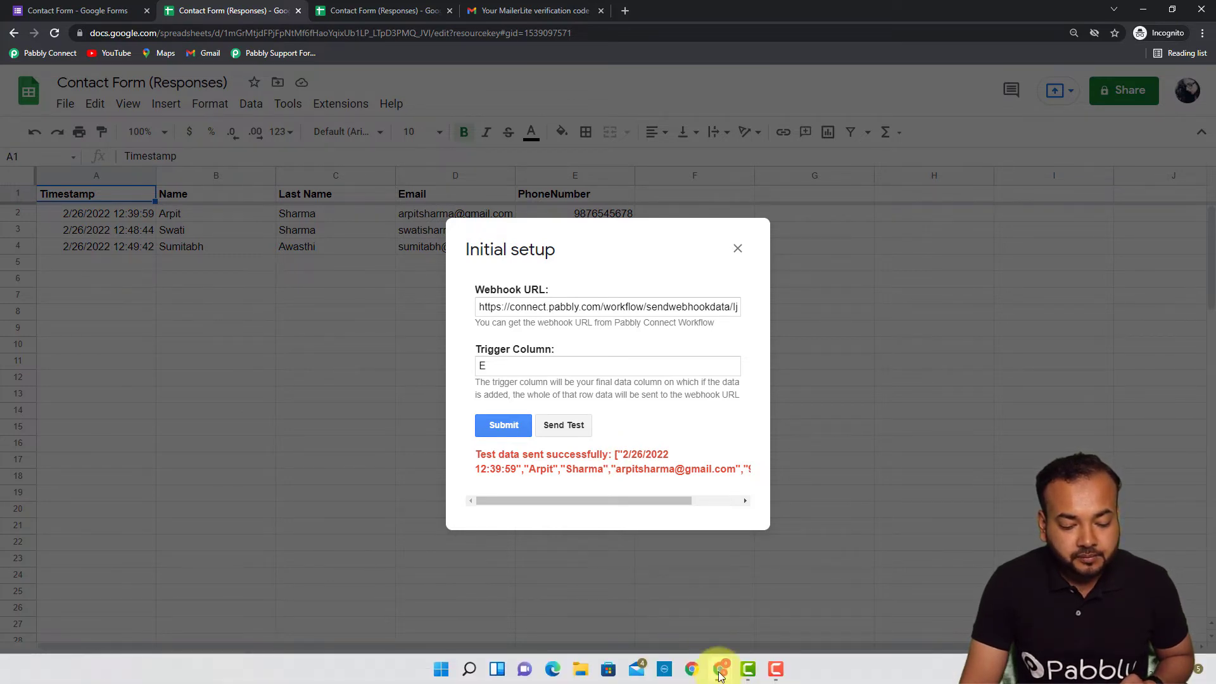
{"action": "left_click", "coordinate": [678, 617]}
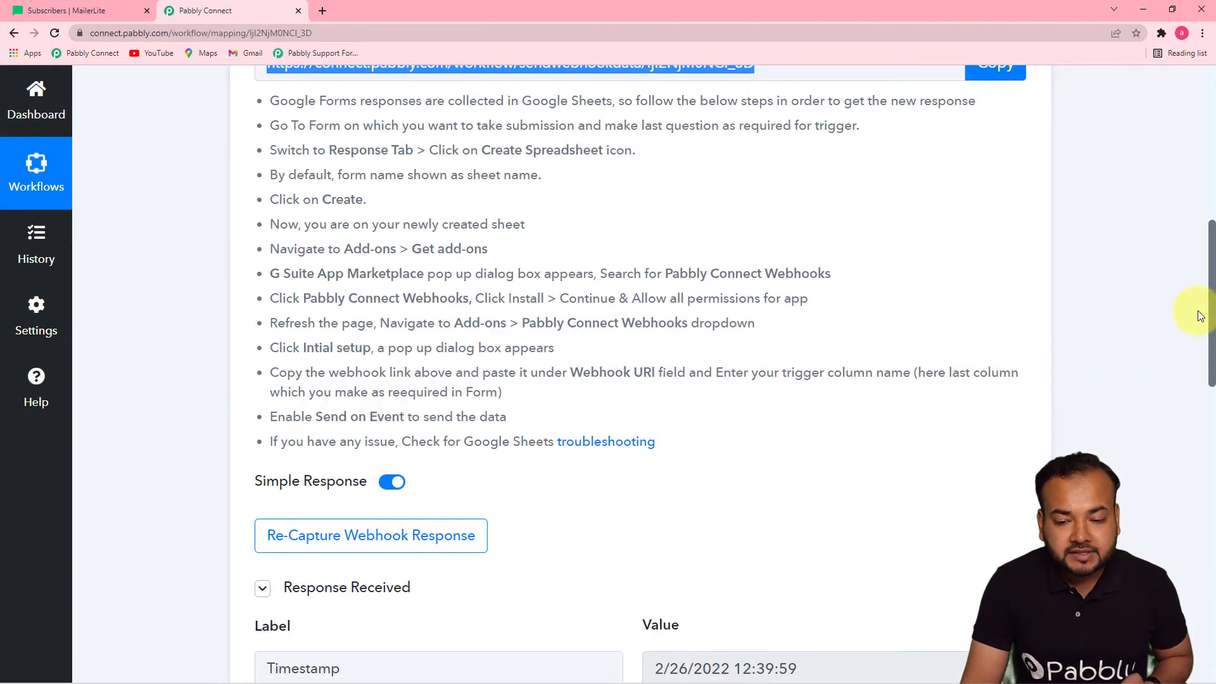
Scroll the received response fields down to RowIndex 2, then go back to the spreadsheet
{"action": "left_click_drag", "start_coordinate": [1211, 310], "coordinate": [1210, 432]}
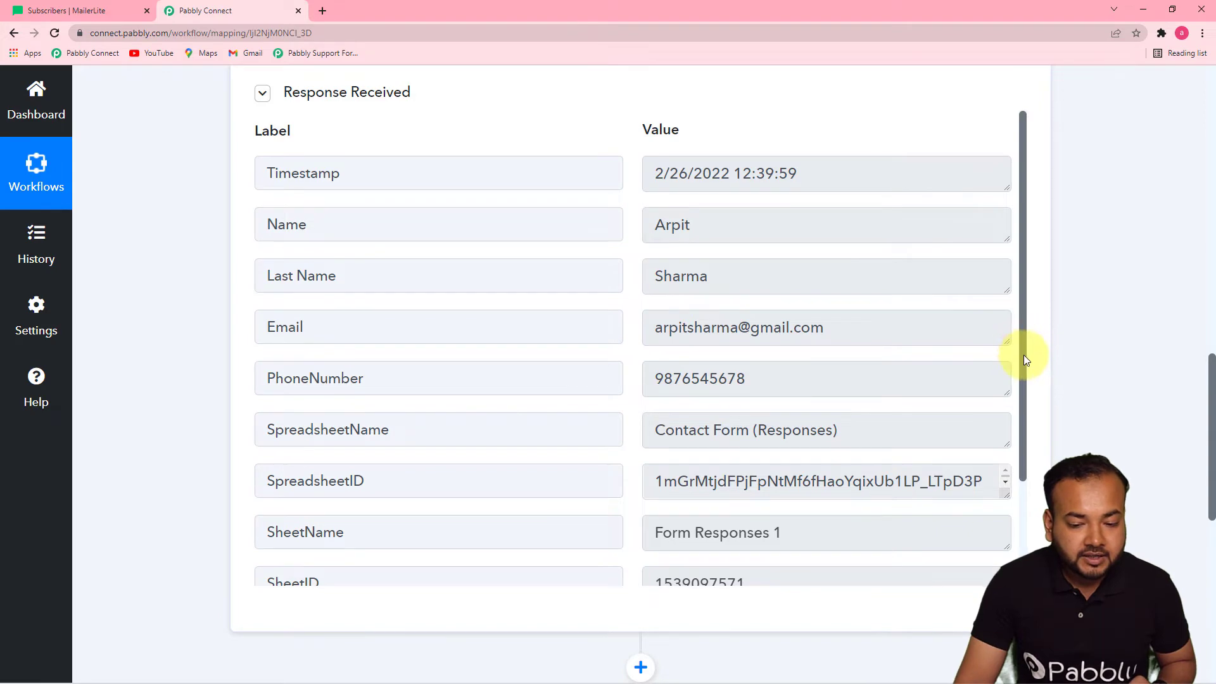
{"action": "left_click_drag", "start_coordinate": [1026, 358], "coordinate": [1026, 443]}
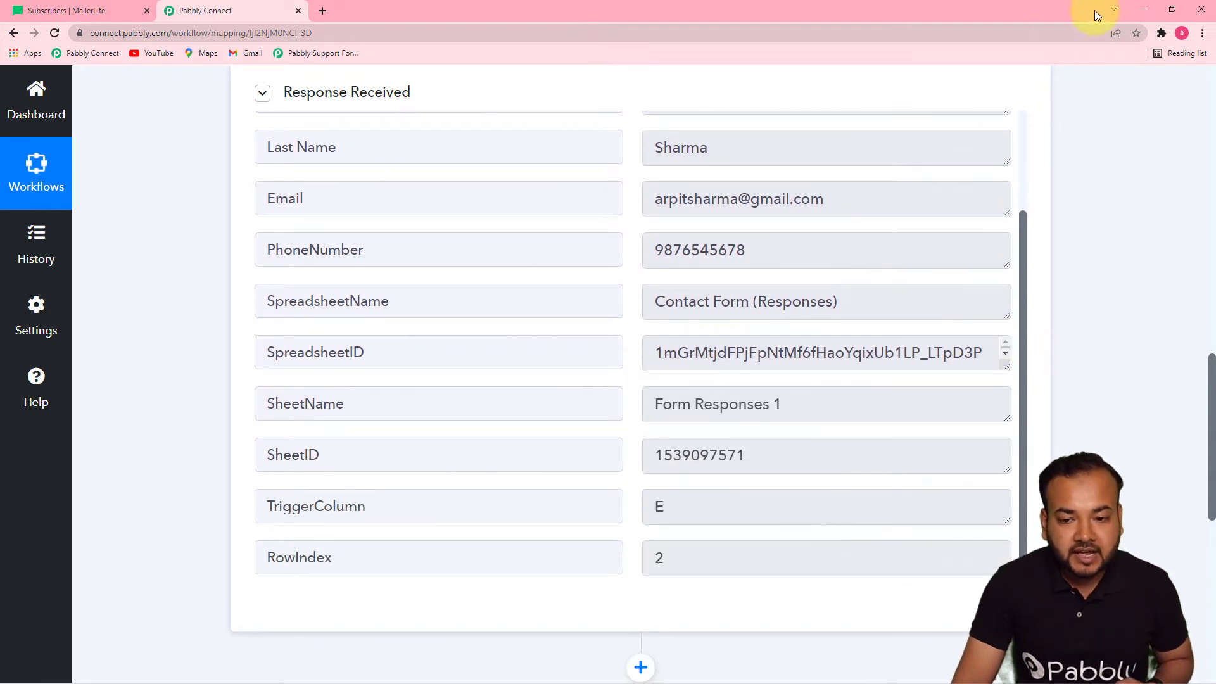
{"action": "left_click", "coordinate": [1142, 9]}
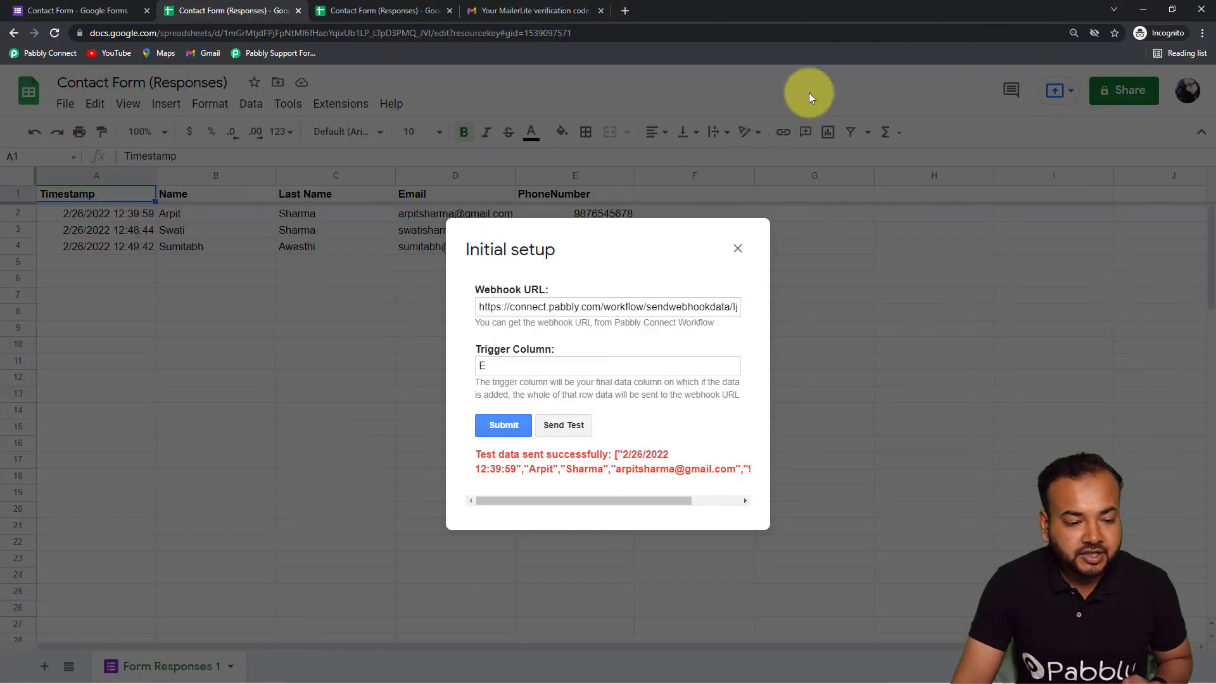
Submit the webhook setup and confirm Pabbly Connect Webhooks' Send On Event is ticked
{"action": "left_click", "coordinate": [499, 428]}
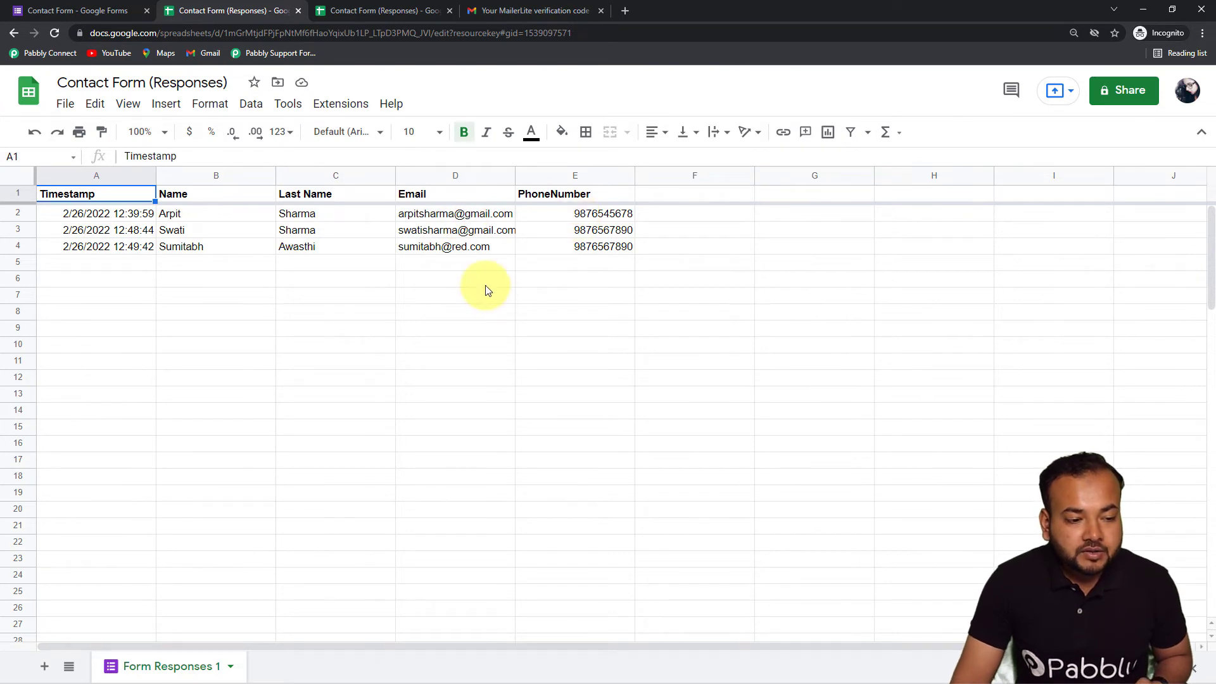
{"action": "left_click", "coordinate": [332, 113]}
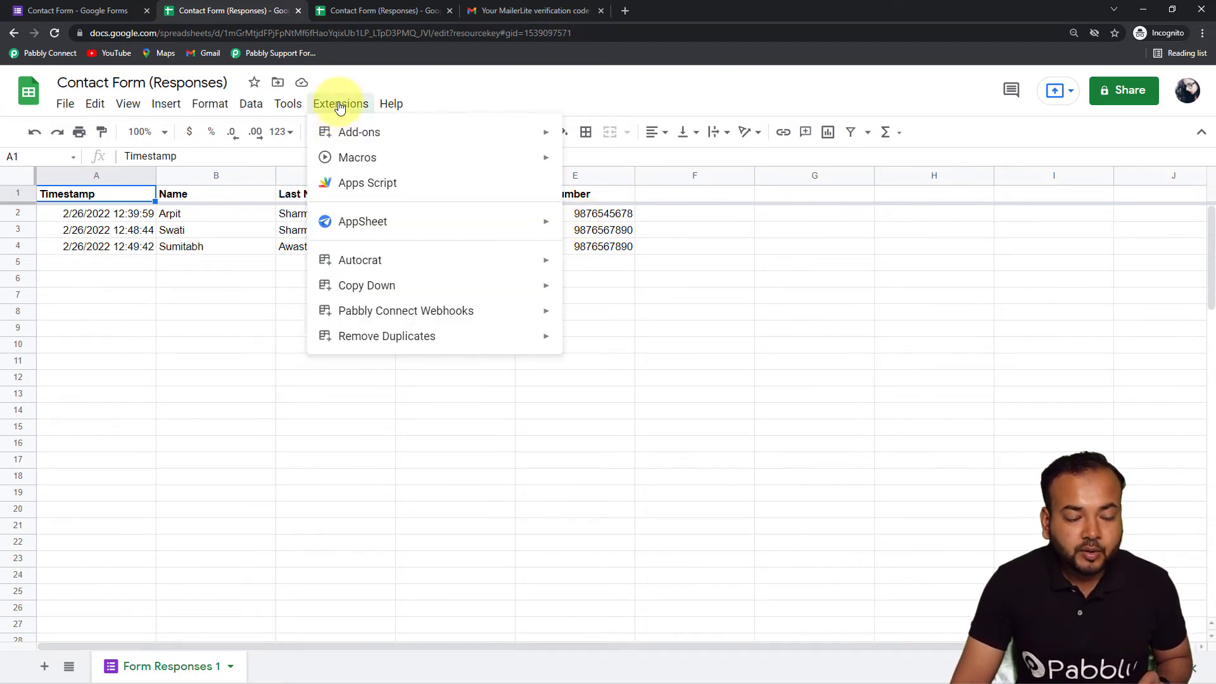
{"action": "mouse_move", "coordinate": [402, 317]}
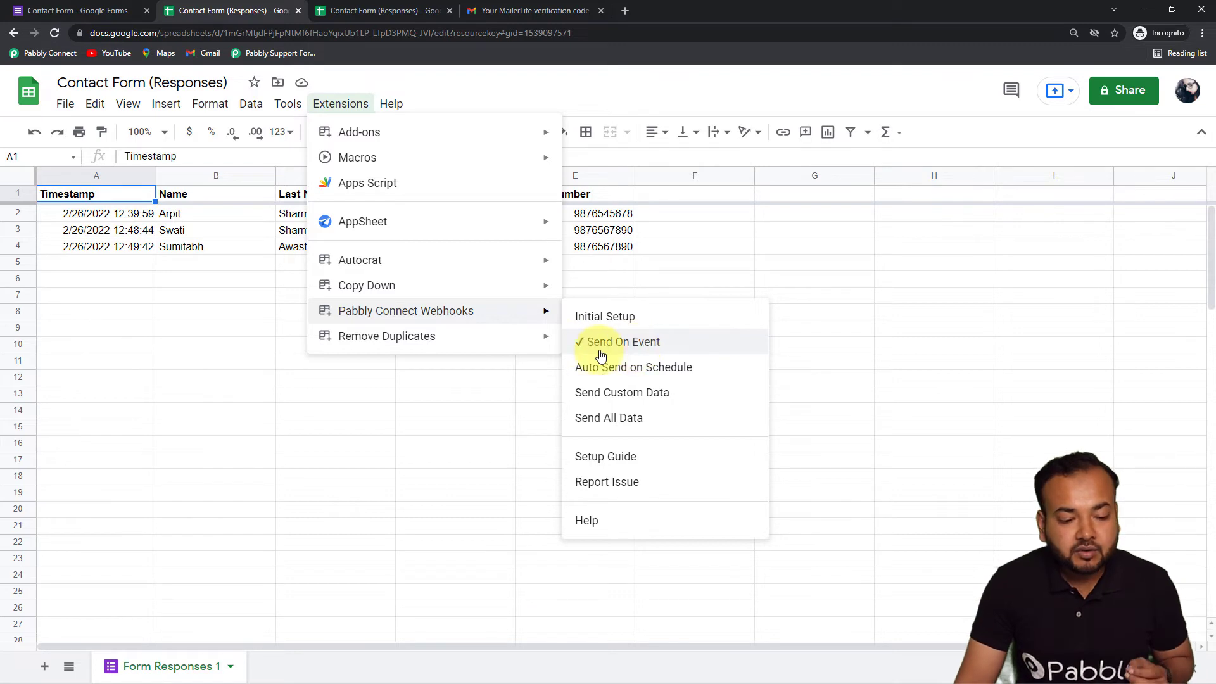
{"action": "left_click", "coordinate": [811, 357]}
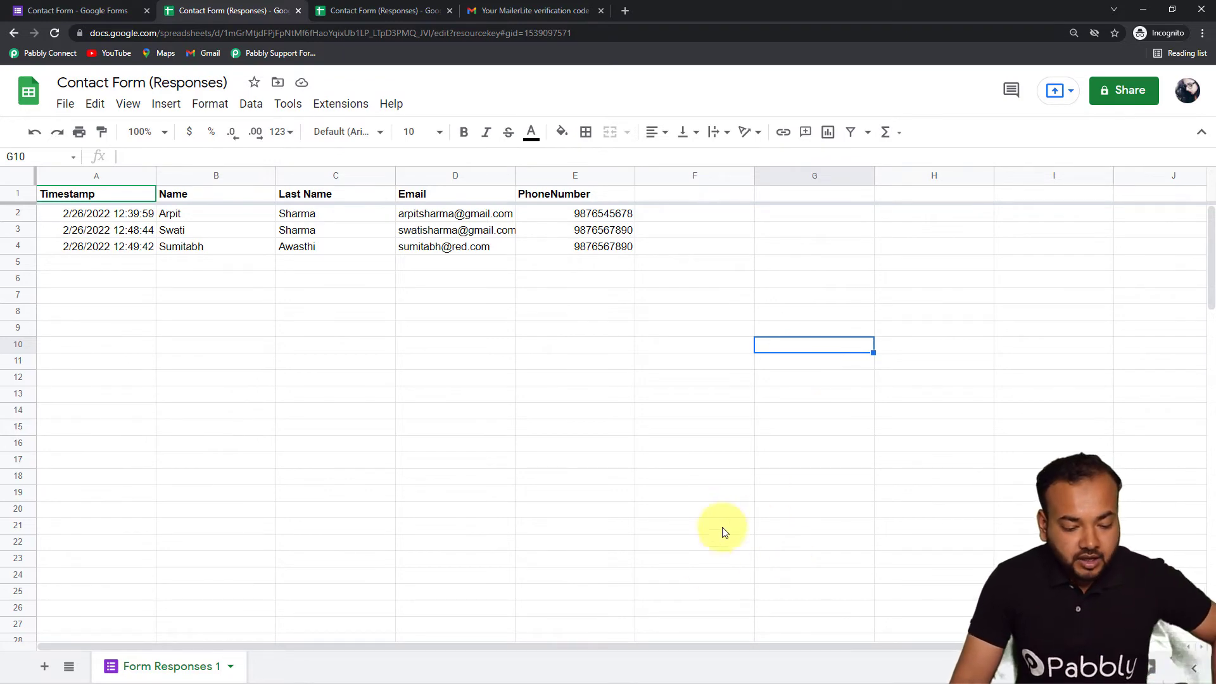
Return to Pabbly Connect's captured response showing Form Responses 1, column E, row 2
{"action": "mouse_move", "coordinate": [690, 644]}
{"action": "mouse_move", "coordinate": [692, 666]}
{"action": "left_click", "coordinate": [705, 633]}
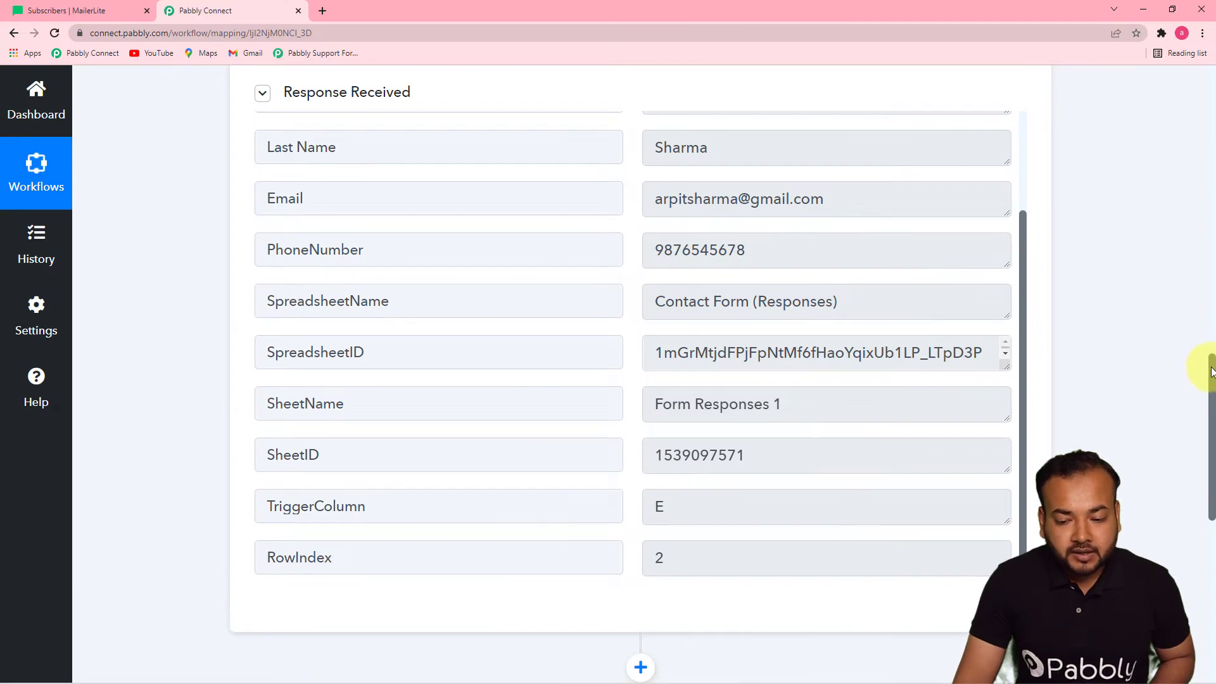
Set the workflow's action step app to MailerLite by searching 'mailer'
{"action": "left_click_drag", "start_coordinate": [1208, 380], "coordinate": [1206, 444]}
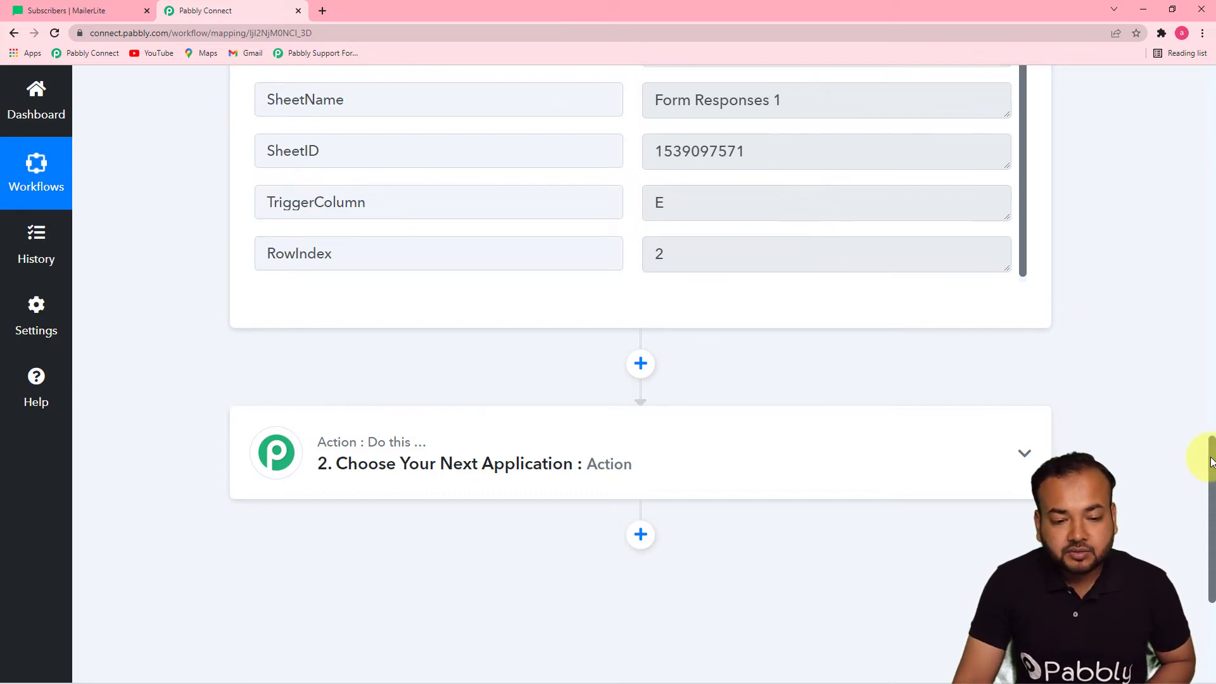
{"action": "left_click_drag", "start_coordinate": [1209, 471], "coordinate": [1183, 361]}
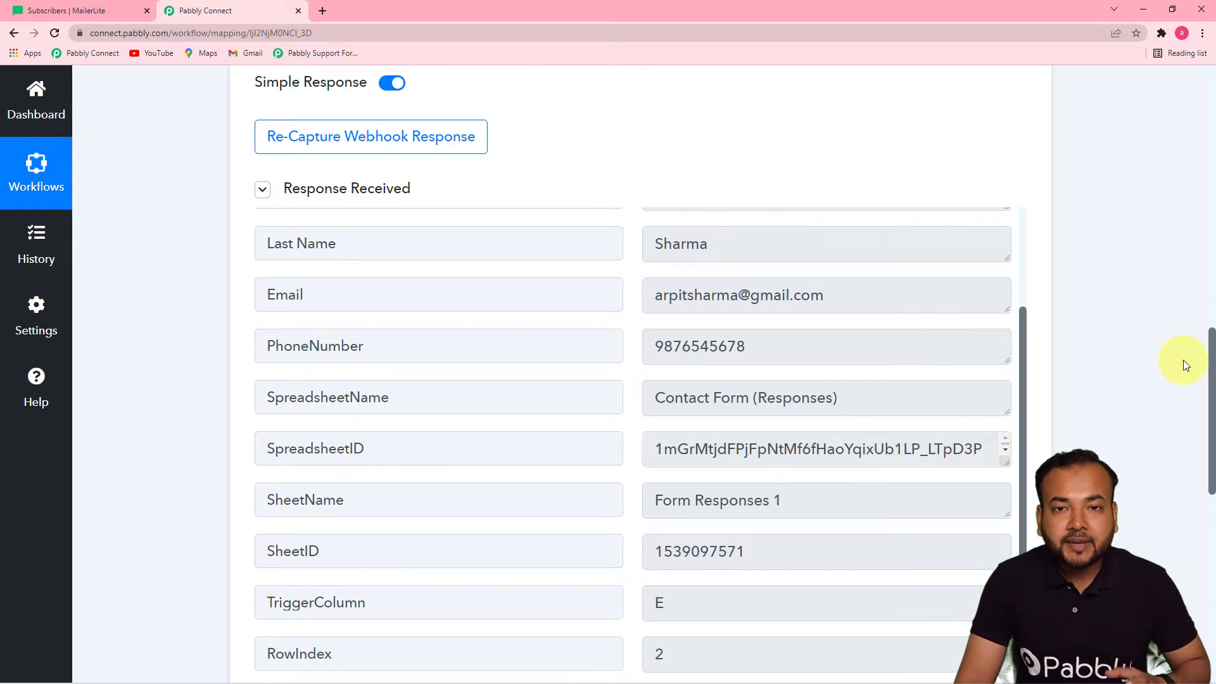
{"action": "left_click_drag", "start_coordinate": [1182, 360], "coordinate": [1175, 498]}
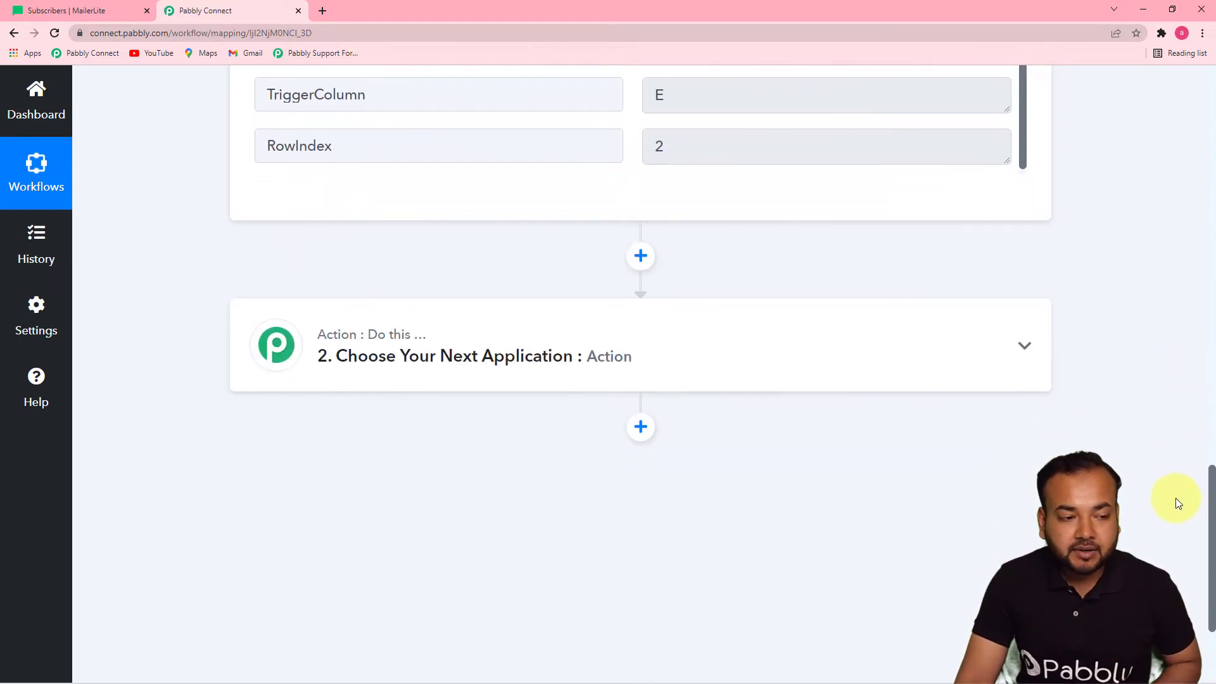
{"action": "left_click", "coordinate": [537, 359]}
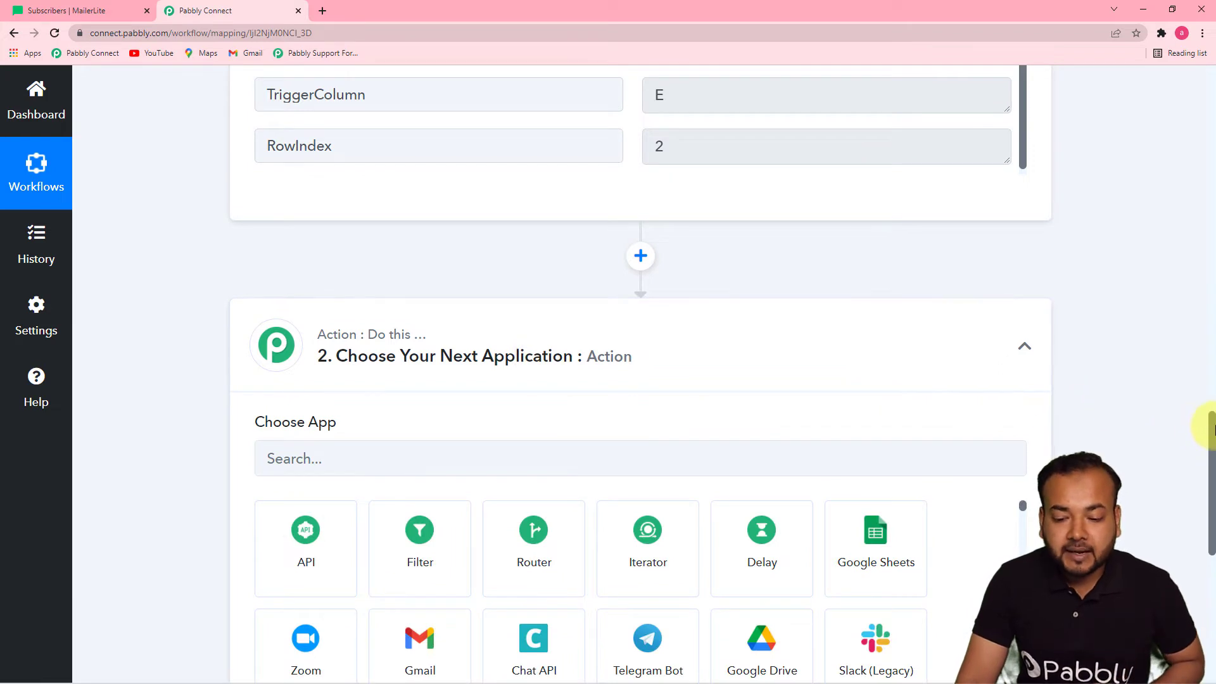
{"action": "scroll", "coordinate": [1211, 425], "scroll_direction": "down", "scroll_amount": 3}
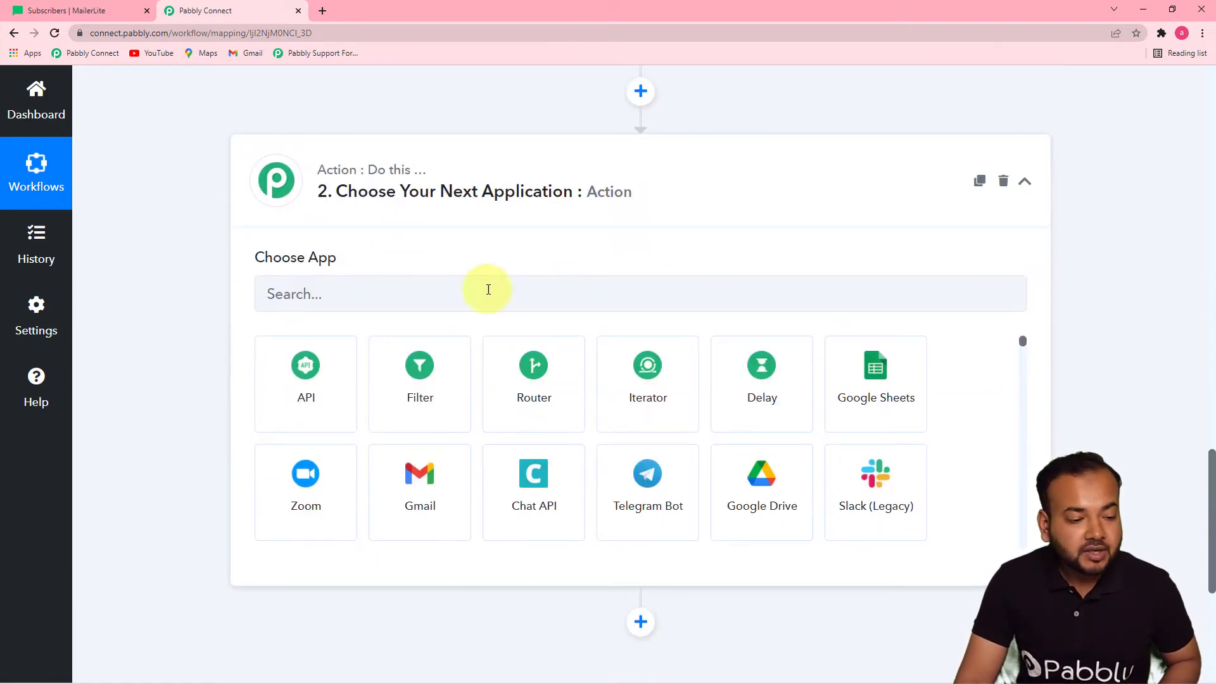
{"action": "left_click", "coordinate": [353, 298]}
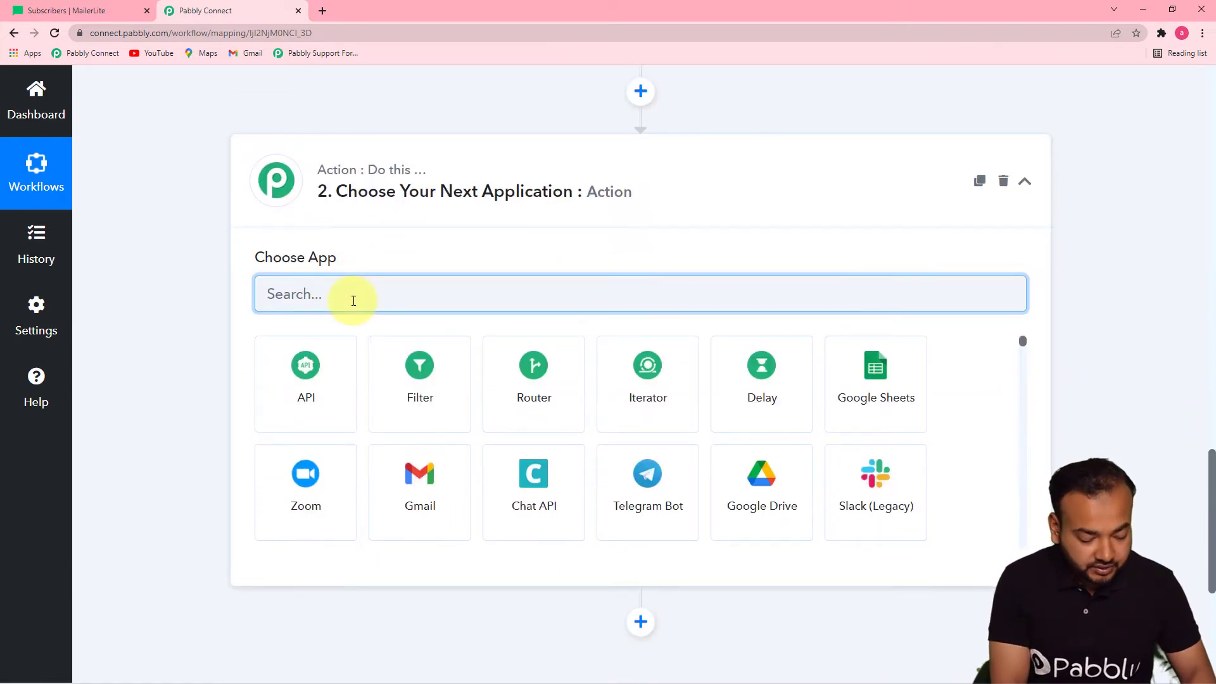
{"action": "type", "text": "mailer"}
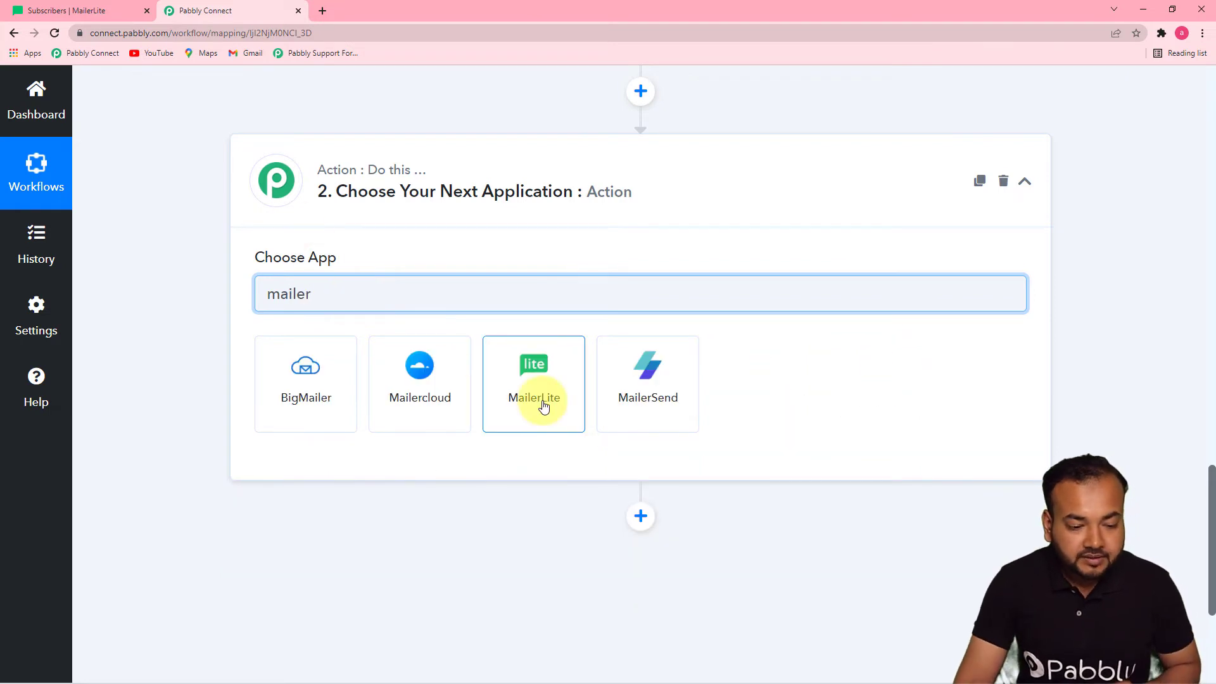
{"action": "left_click", "coordinate": [541, 401]}
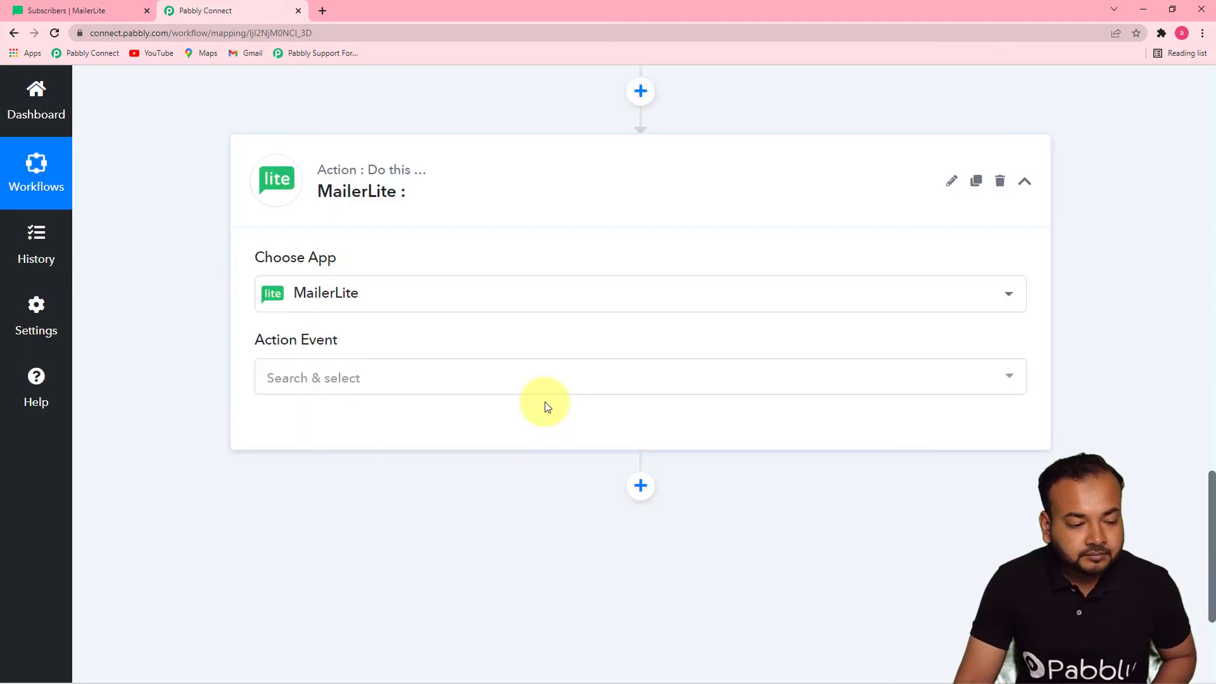
Choose 'Add or Update Subscriber in the Group (Custom Fields)' as the MailerLite action event
{"action": "left_click", "coordinate": [464, 387]}
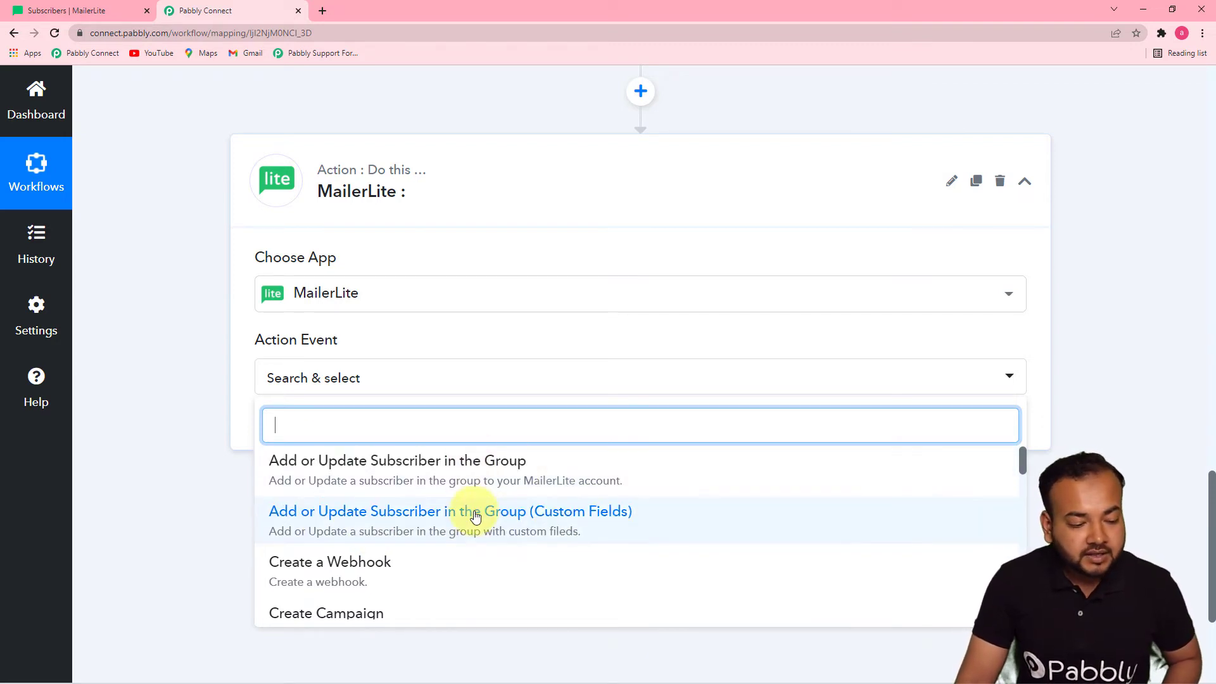
{"action": "left_click", "coordinate": [448, 469]}
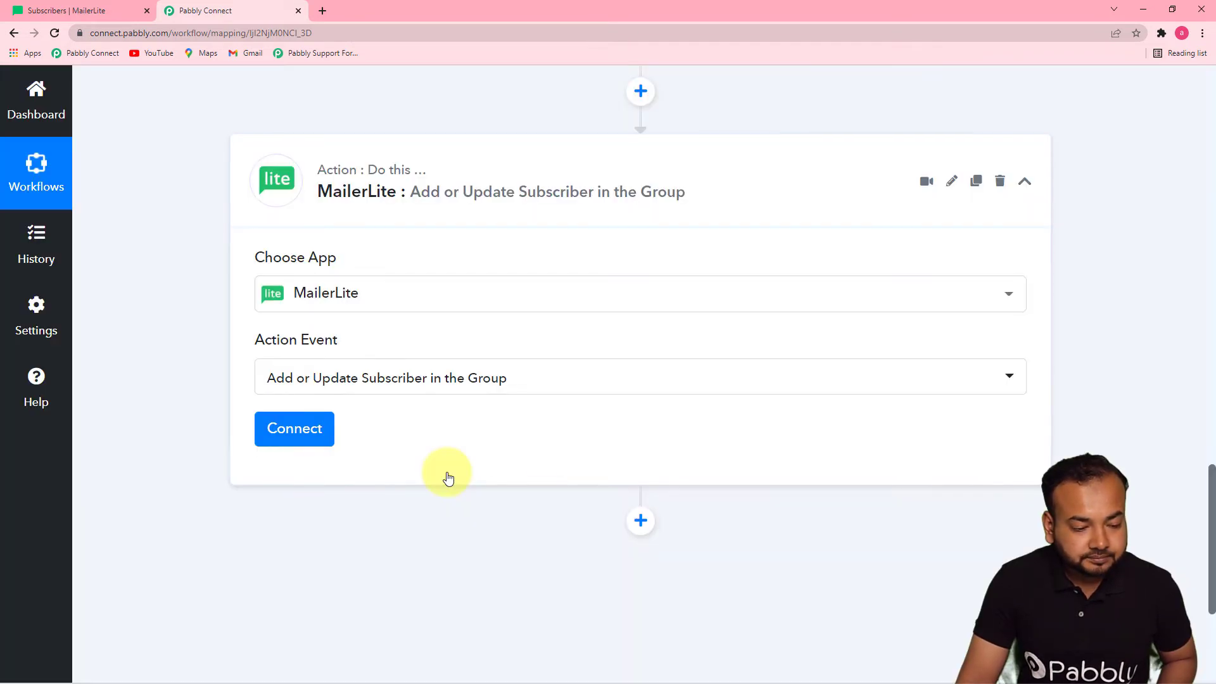
{"action": "left_click", "coordinate": [451, 387]}
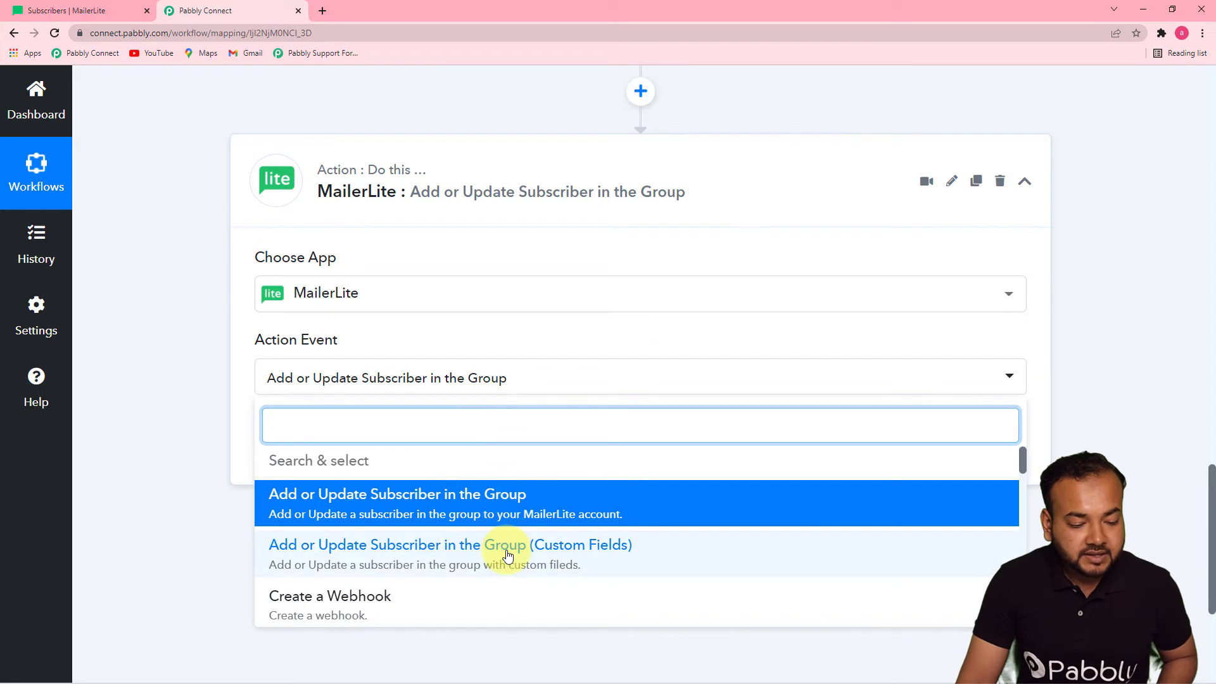
{"action": "left_click", "coordinate": [507, 553]}
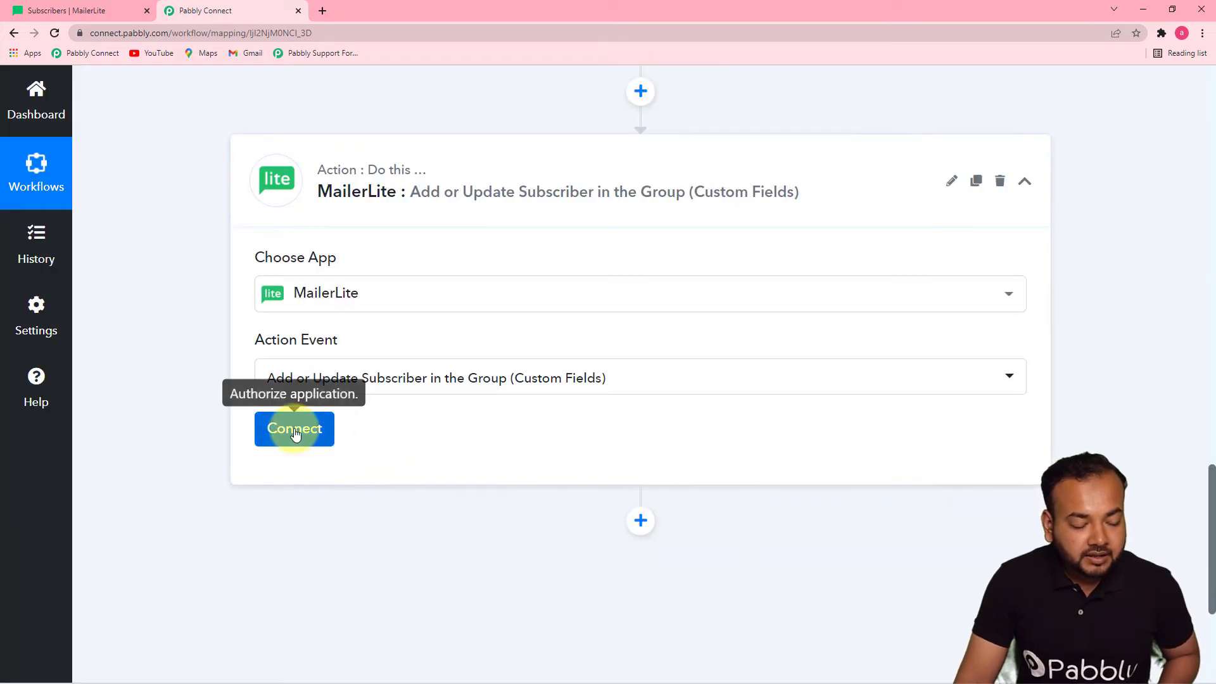
{"action": "left_click", "coordinate": [295, 429]}
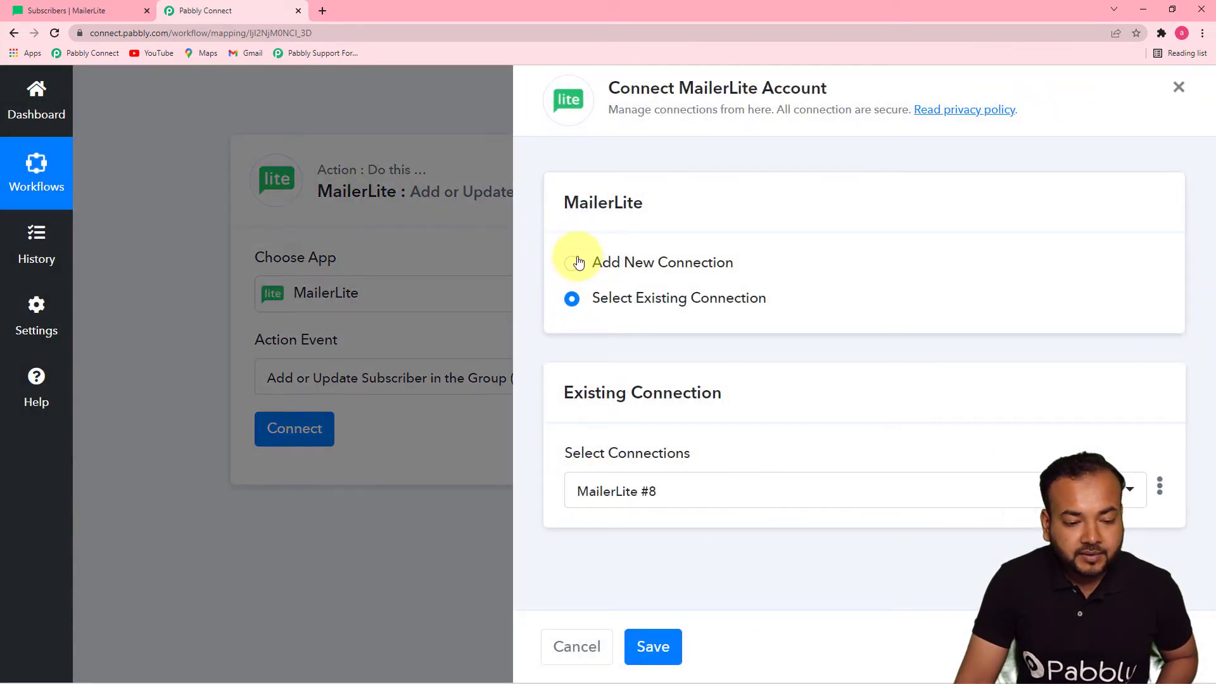
Start a new MailerLite connection named 'MailerLite #9', then switch to the MailerLite tab
{"action": "left_click", "coordinate": [572, 263]}
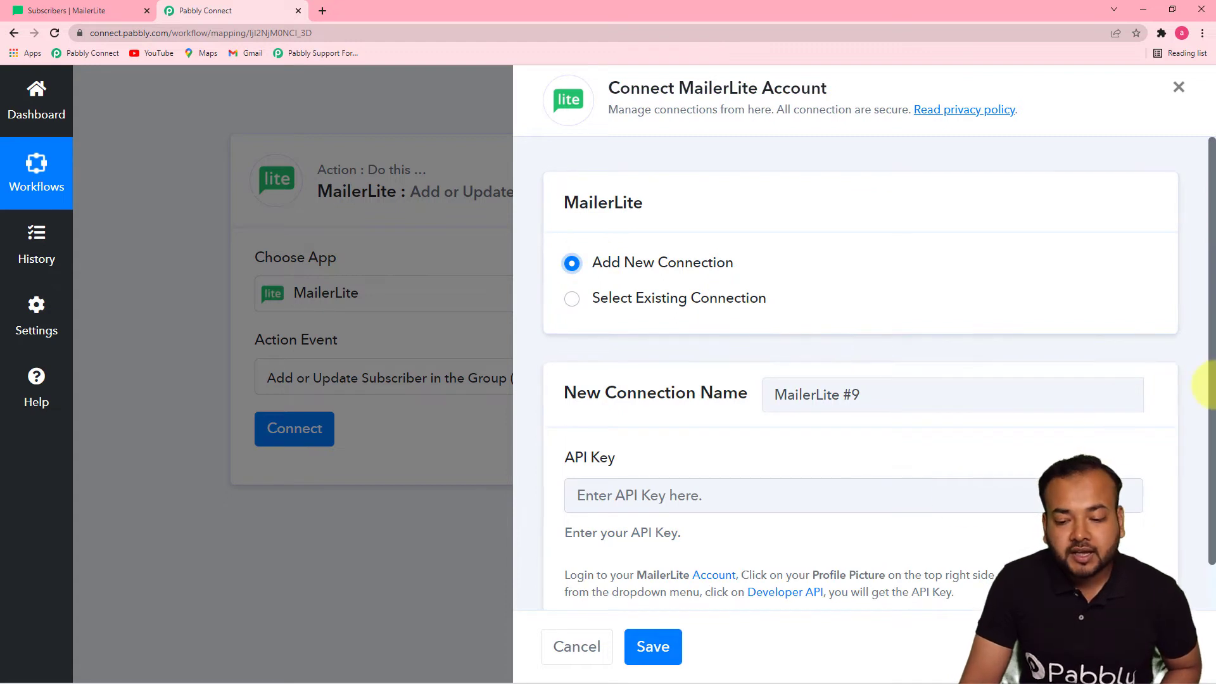
{"action": "left_click_drag", "start_coordinate": [1210, 394], "coordinate": [1206, 530]}
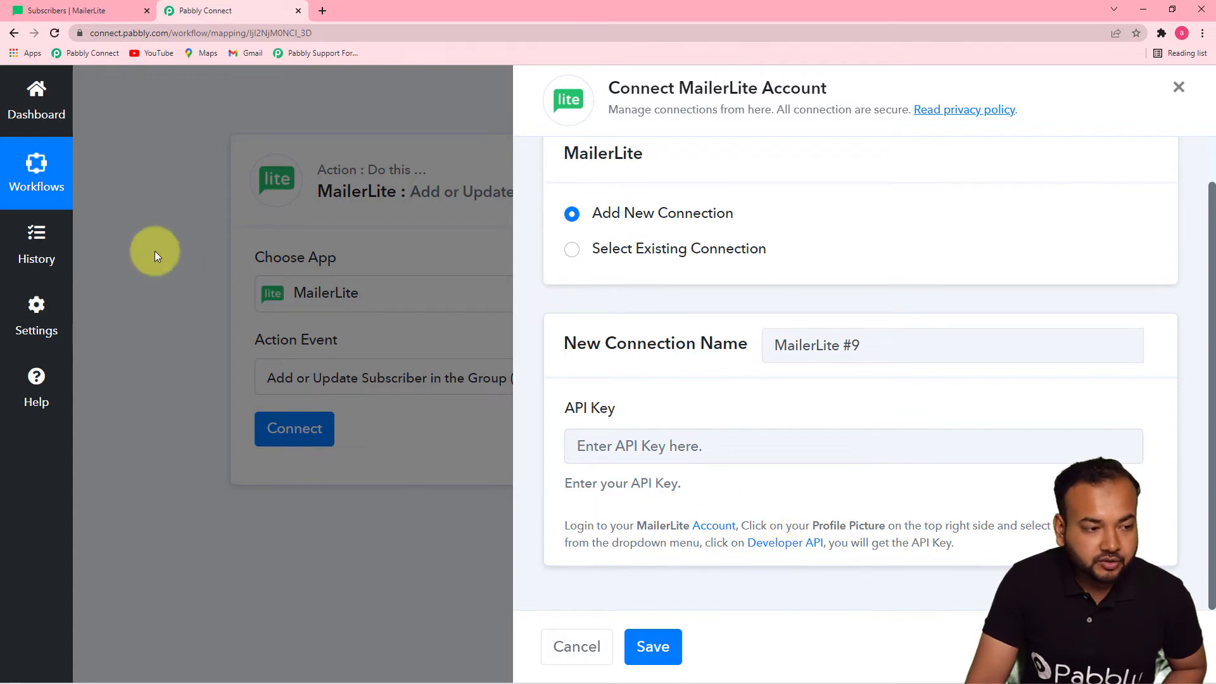
{"action": "left_click", "coordinate": [29, 13]}
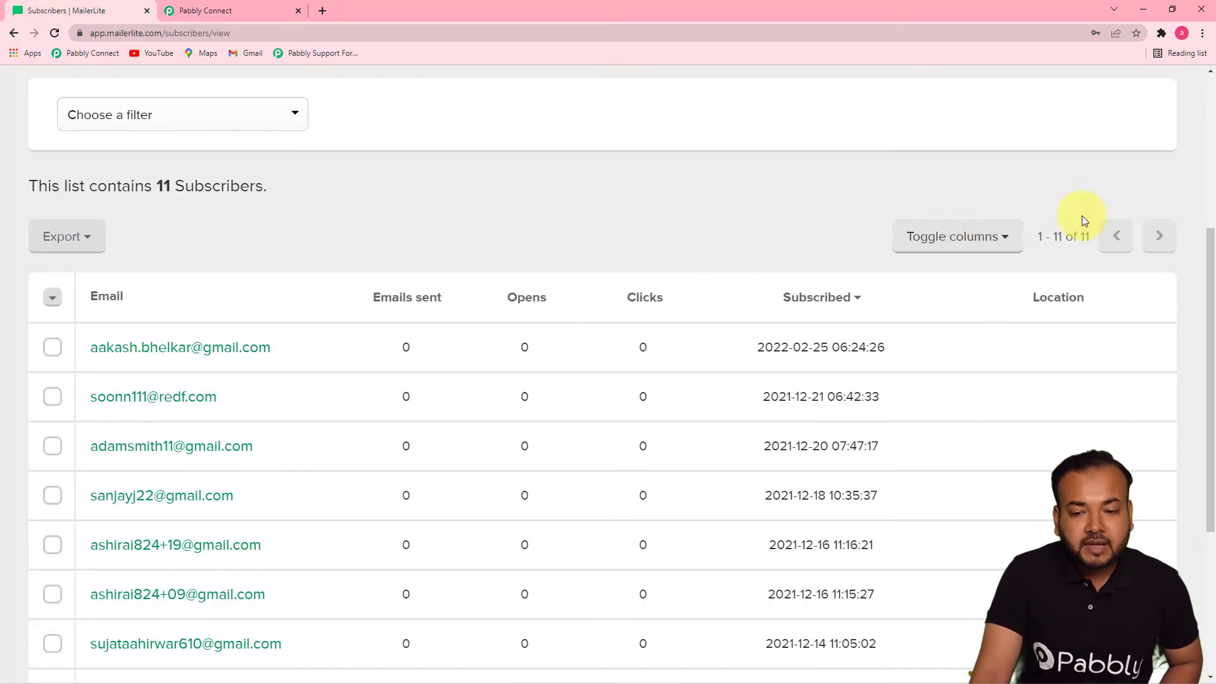
Copy the API key from MailerLite's Integrations > Developer API page and return to Pabbly Connect
{"action": "scroll", "coordinate": [1208, 175], "scroll_direction": "up", "scroll_amount": 5}
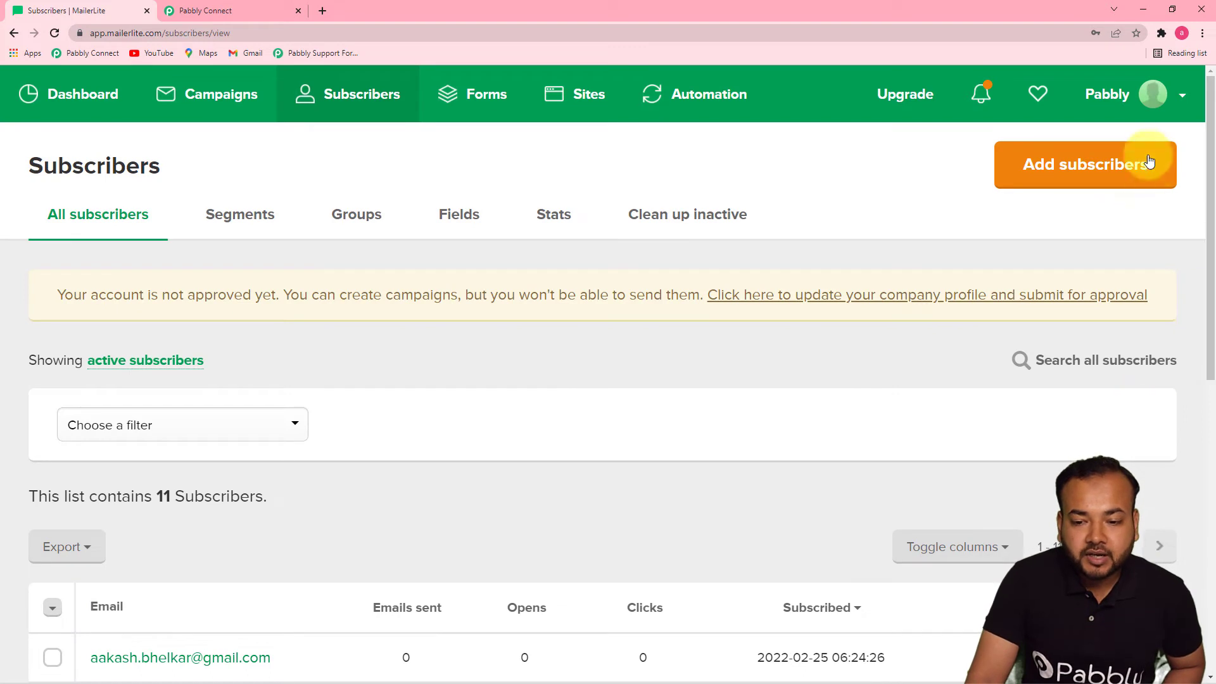
{"action": "left_click", "coordinate": [1152, 112]}
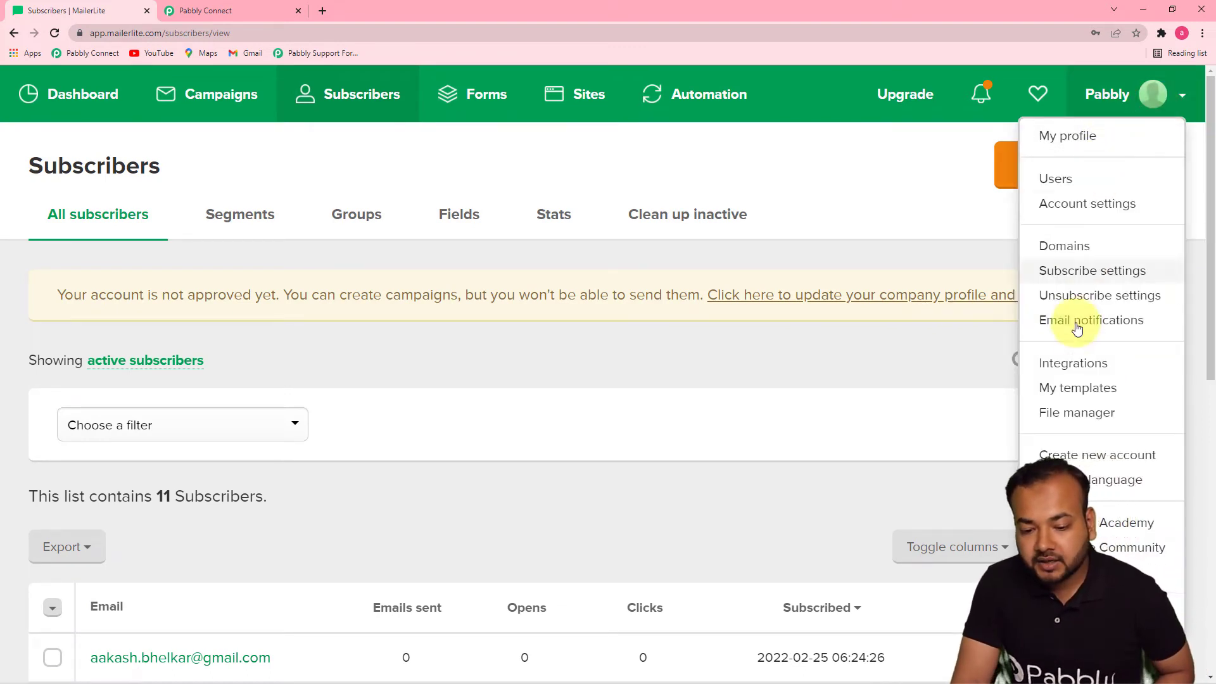
{"action": "left_click", "coordinate": [1072, 370]}
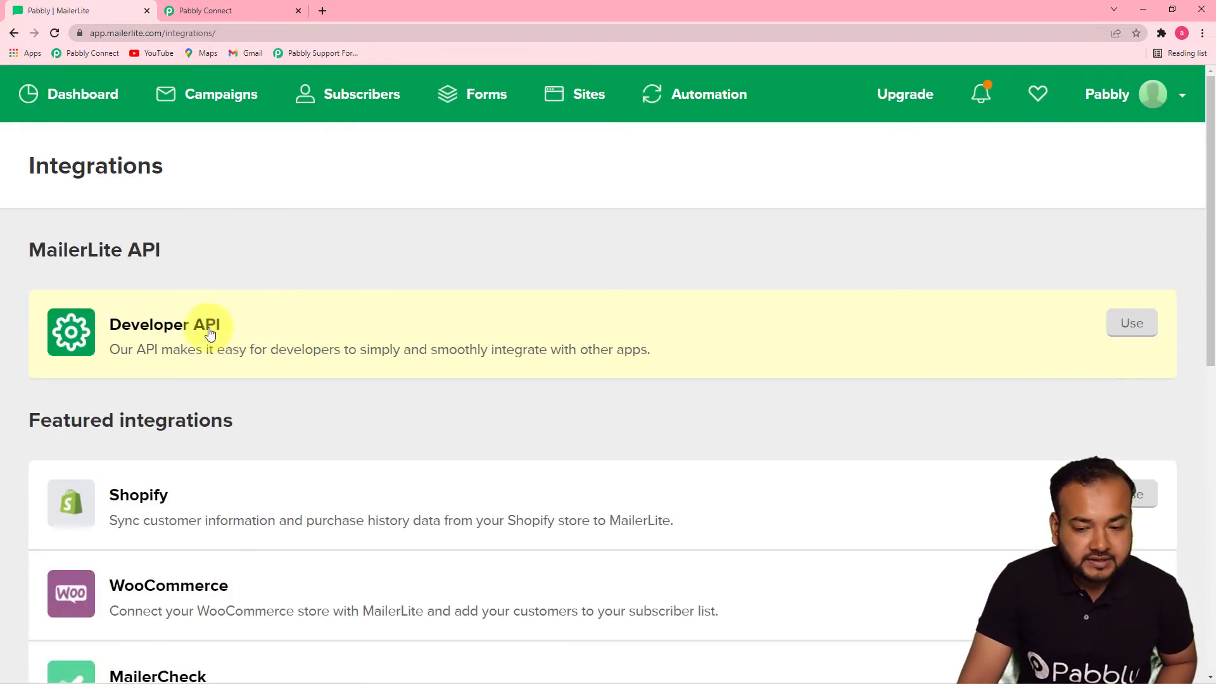
{"action": "left_click", "coordinate": [140, 336]}
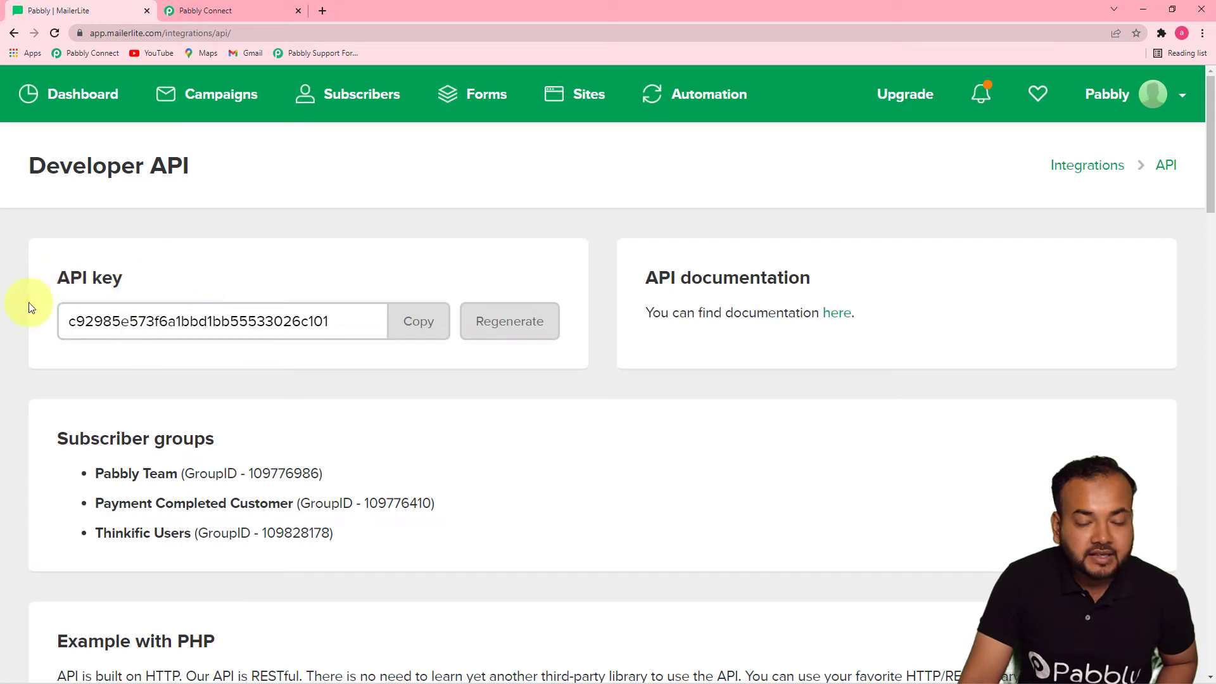
{"action": "left_click", "coordinate": [416, 334]}
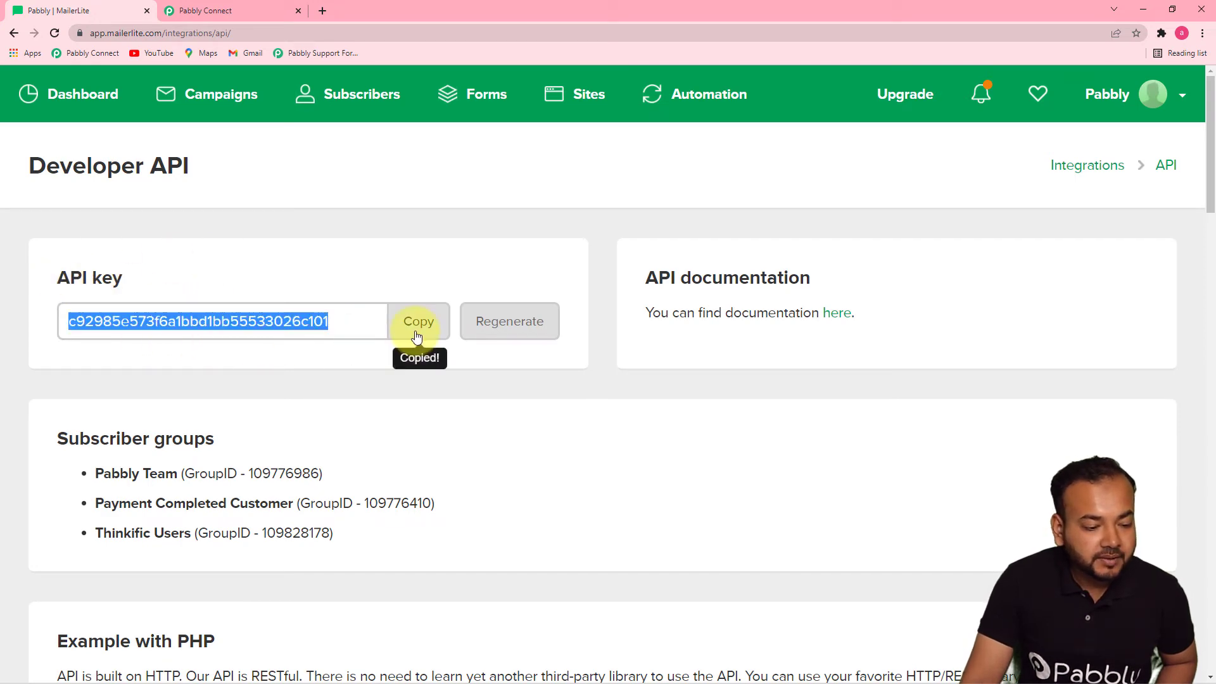
{"action": "left_click", "coordinate": [247, 18]}
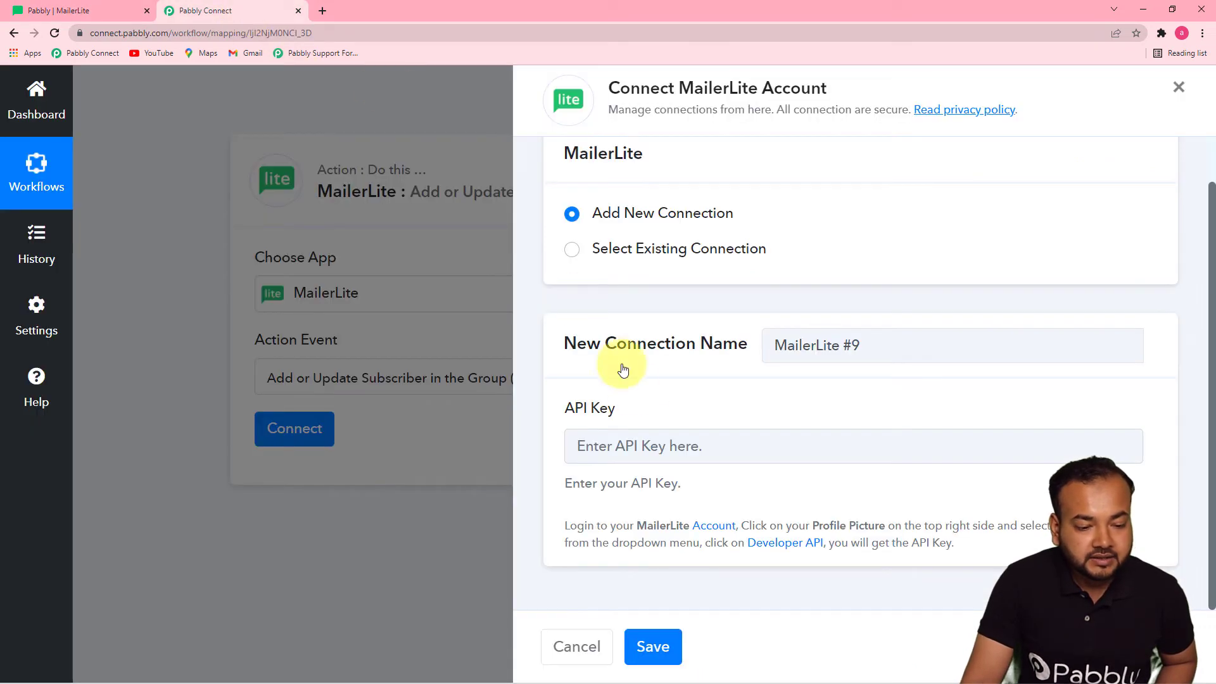
Paste the copied API key into 'MailerLite #9' and save, revealing Group ID and subscriber fields
{"action": "right_click", "coordinate": [633, 449]}
{"action": "left_click", "coordinate": [663, 549]}
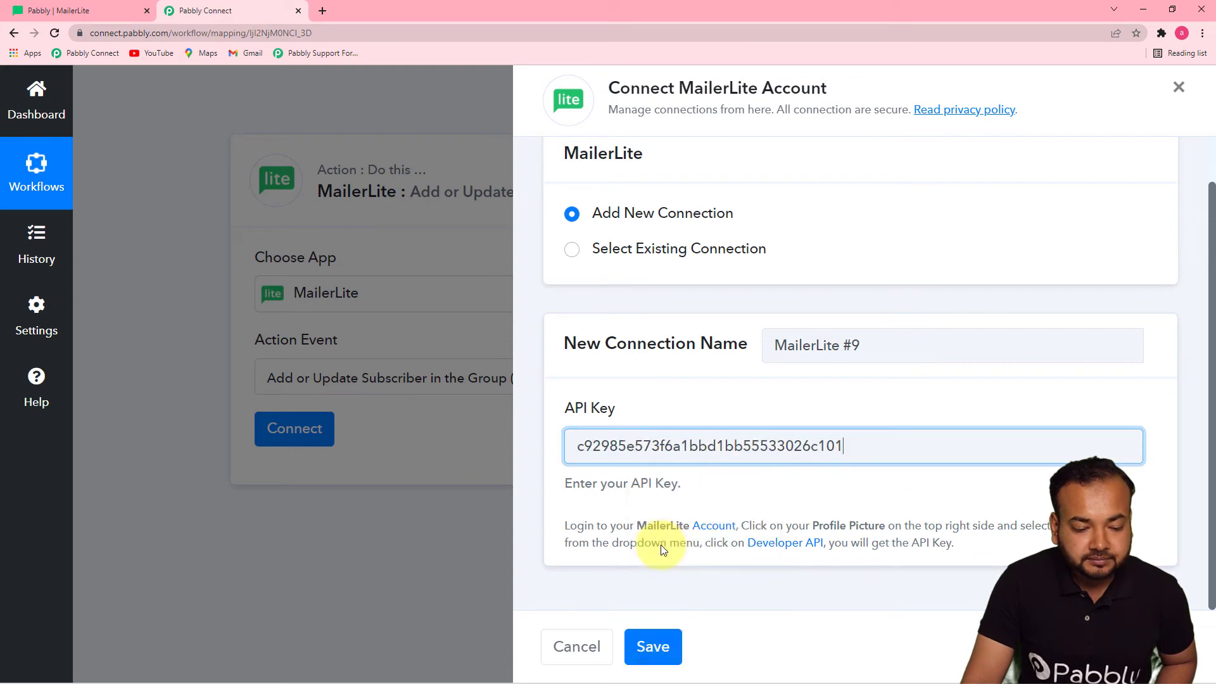
{"action": "left_click", "coordinate": [652, 646]}
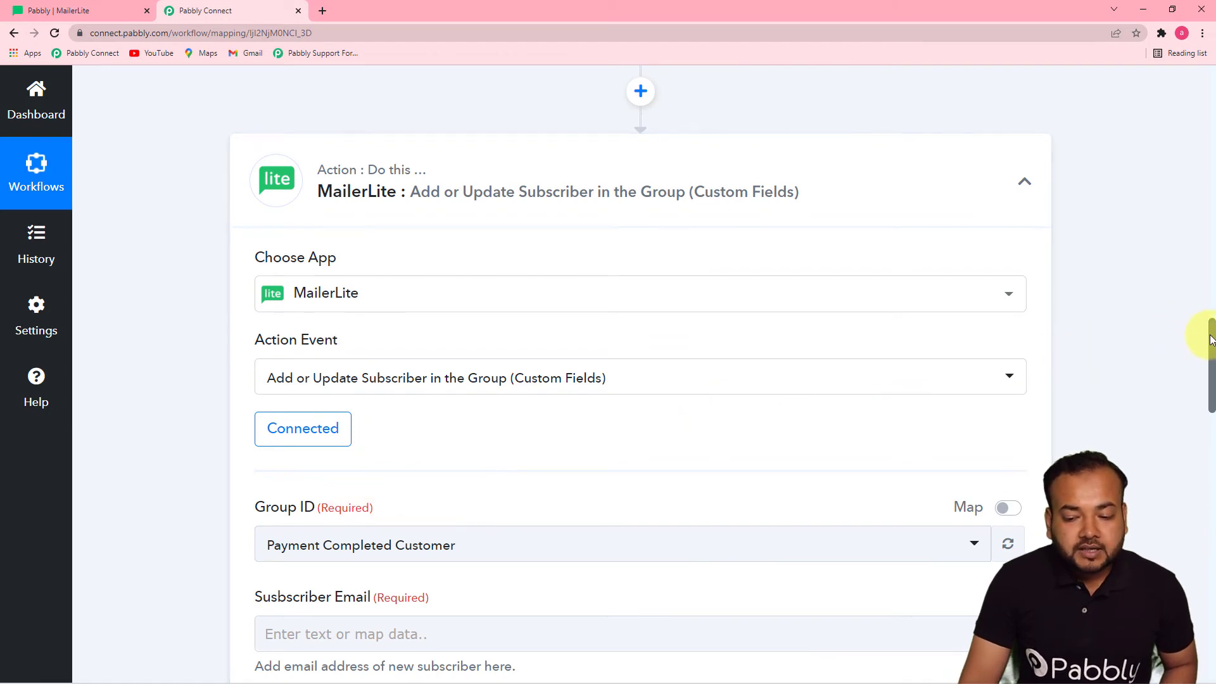
{"action": "left_click_drag", "start_coordinate": [1211, 345], "coordinate": [1207, 401]}
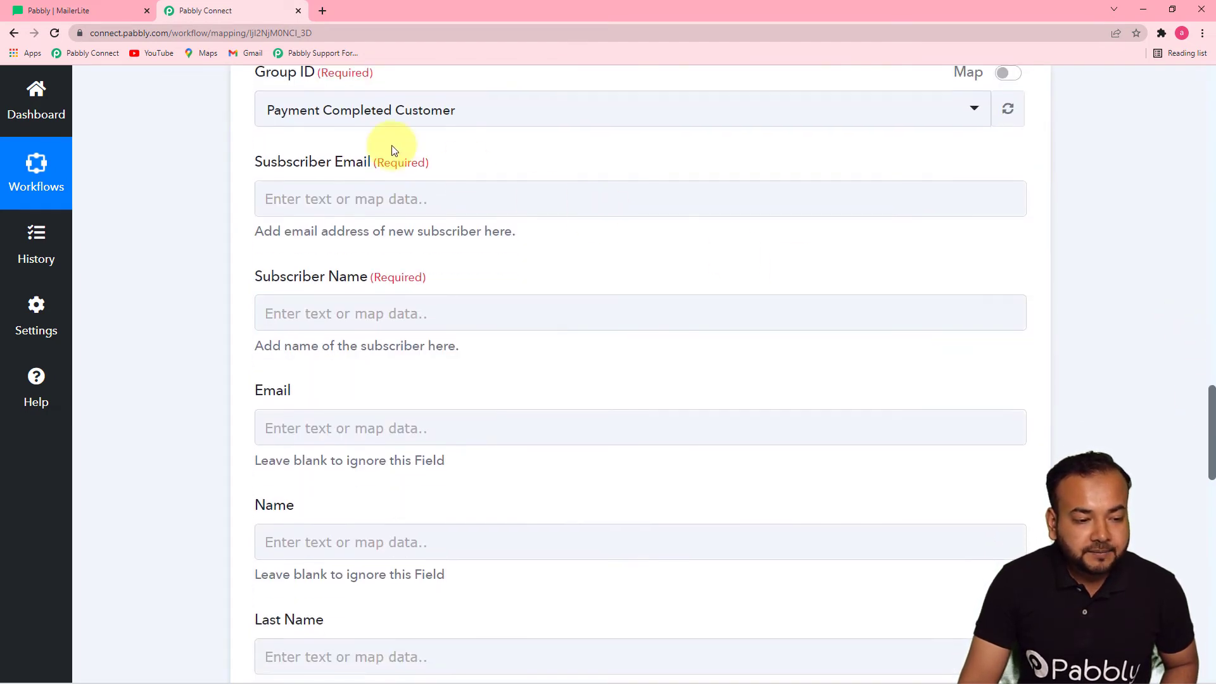
{"action": "left_click", "coordinate": [376, 192]}
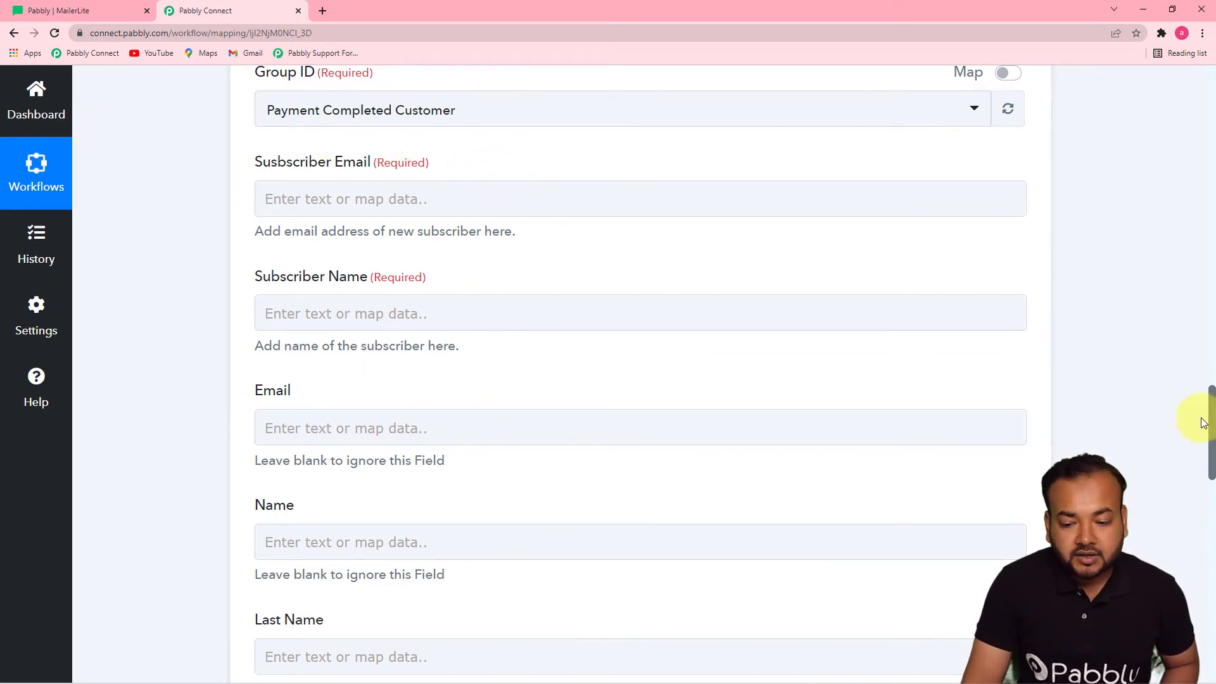
{"action": "scroll", "coordinate": [1212, 430], "scroll_direction": "up", "scroll_amount": 2}
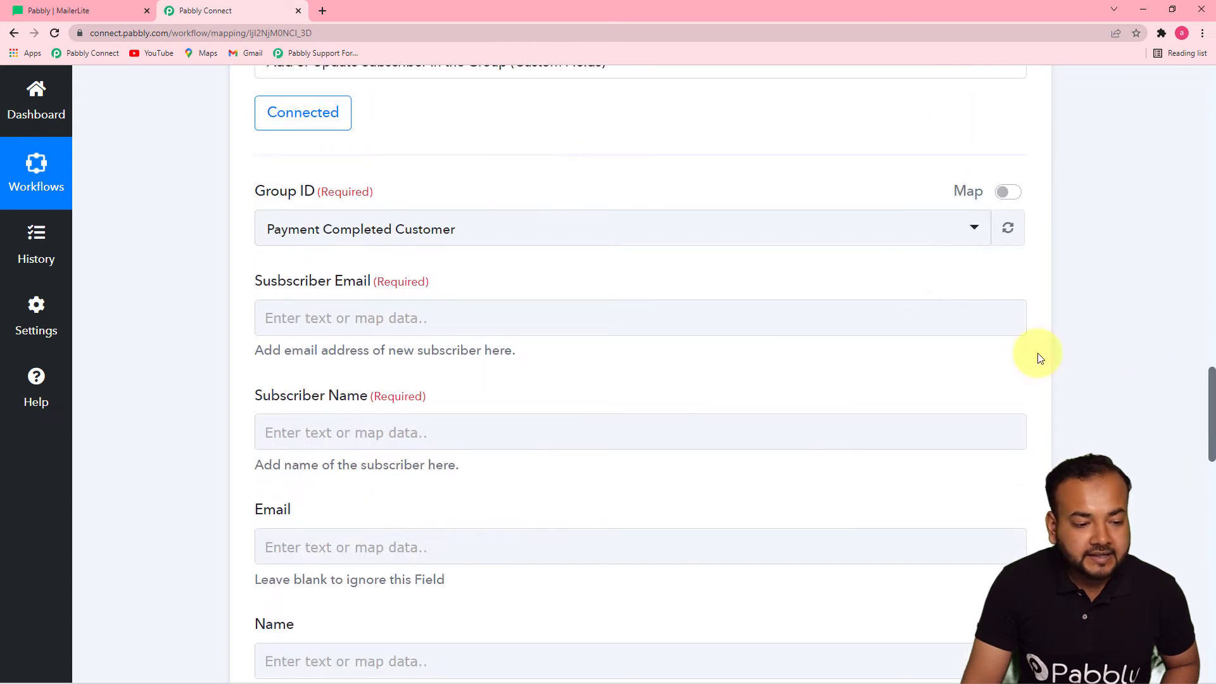
Browse the Group ID list, leaving it at 'Payment Completed Customer'
{"action": "left_click", "coordinate": [498, 241]}
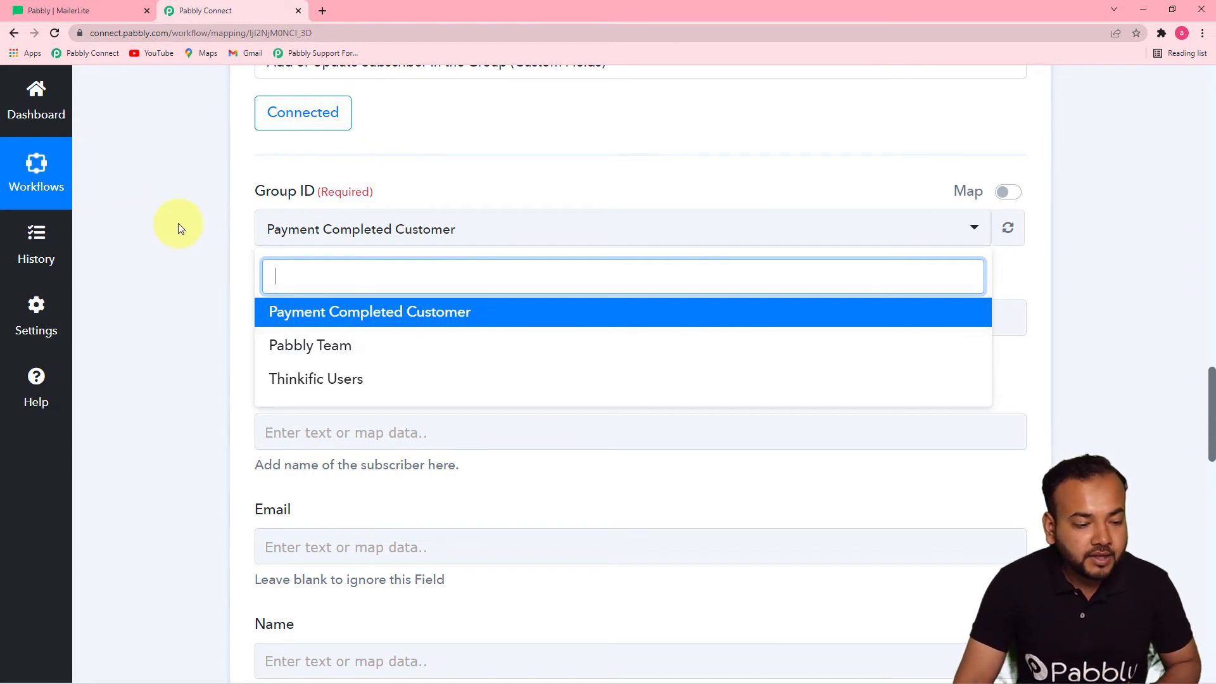
{"action": "left_click", "coordinate": [480, 237]}
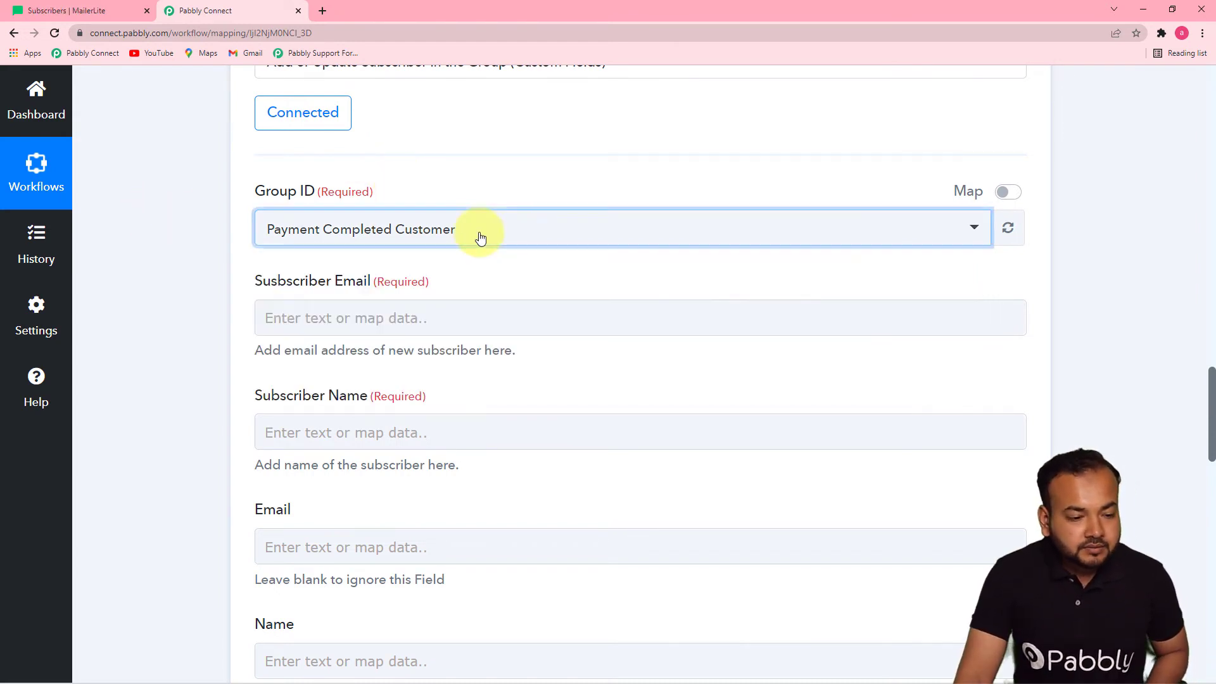
{"action": "left_click", "coordinate": [480, 237]}
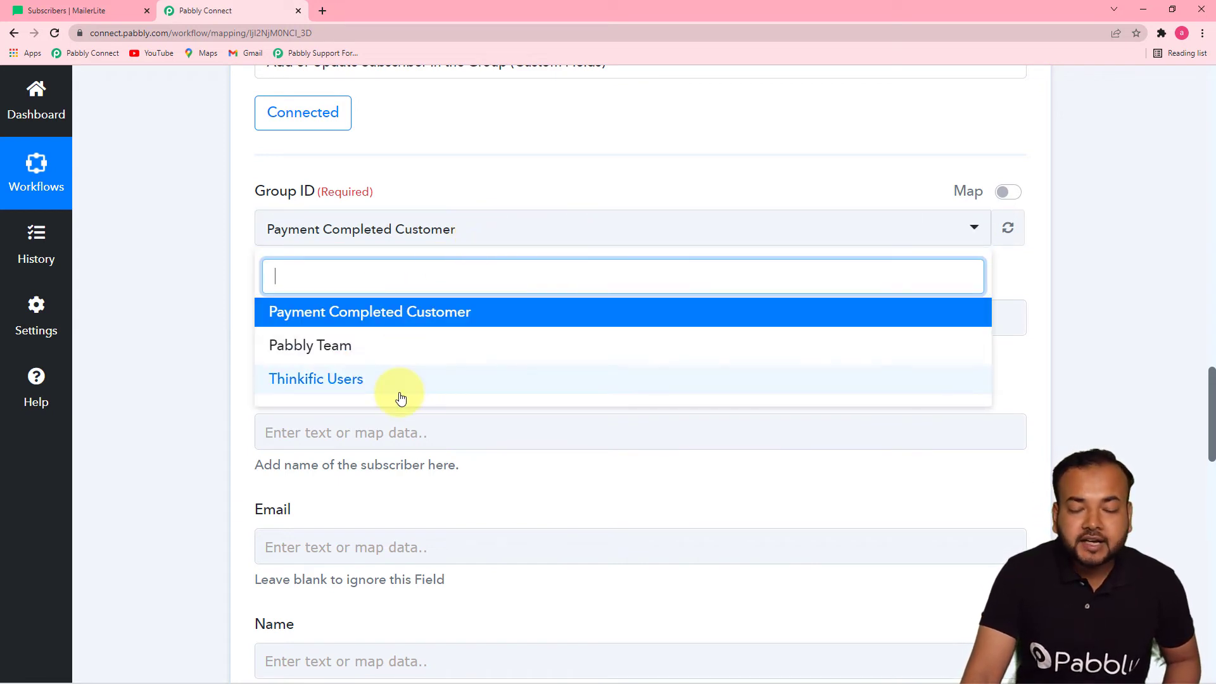
{"action": "left_click", "coordinate": [199, 298]}
Confirm the Pabbly Team group exists in MailerLite, then reopen Pabbly Connect's group list
{"action": "left_click", "coordinate": [92, 11]}
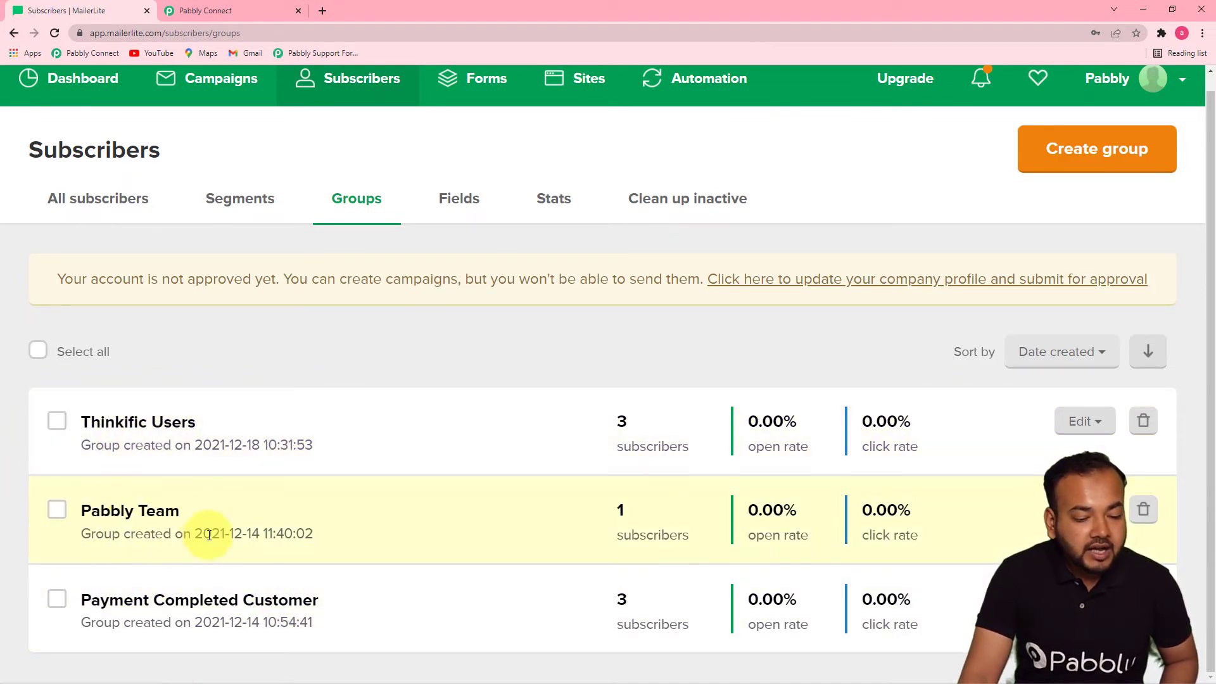
{"action": "left_click", "coordinate": [147, 518]}
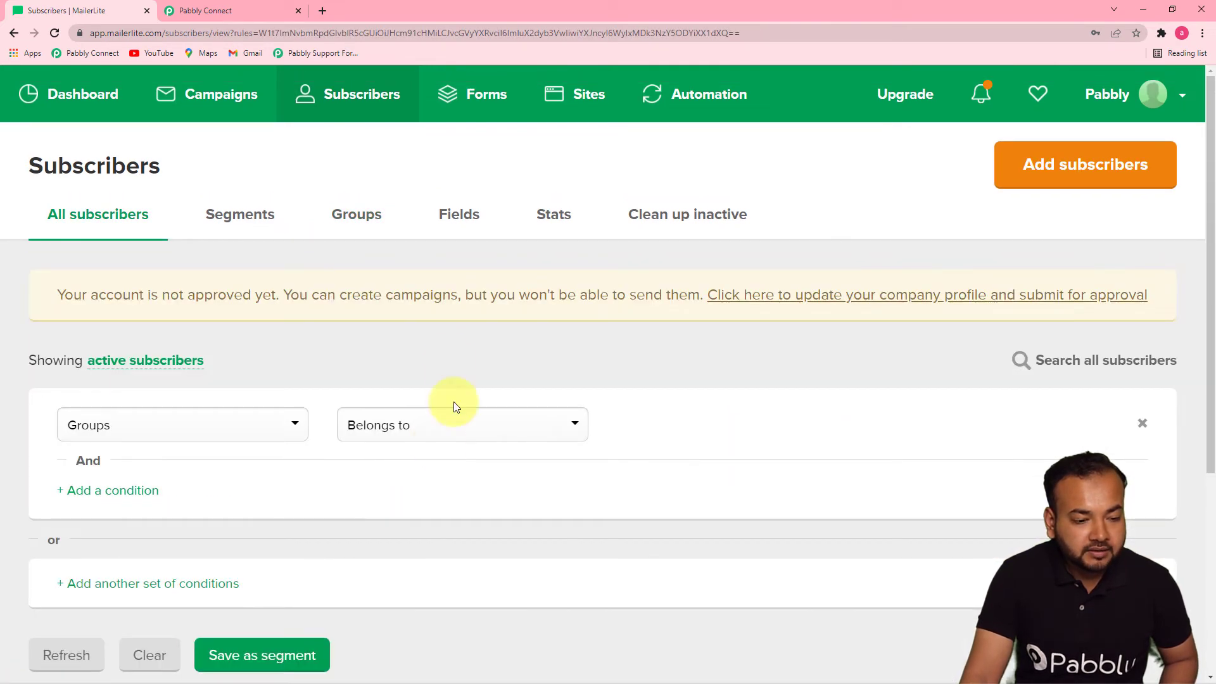
{"action": "left_click", "coordinate": [231, 11]}
{"action": "left_click", "coordinate": [352, 246]}
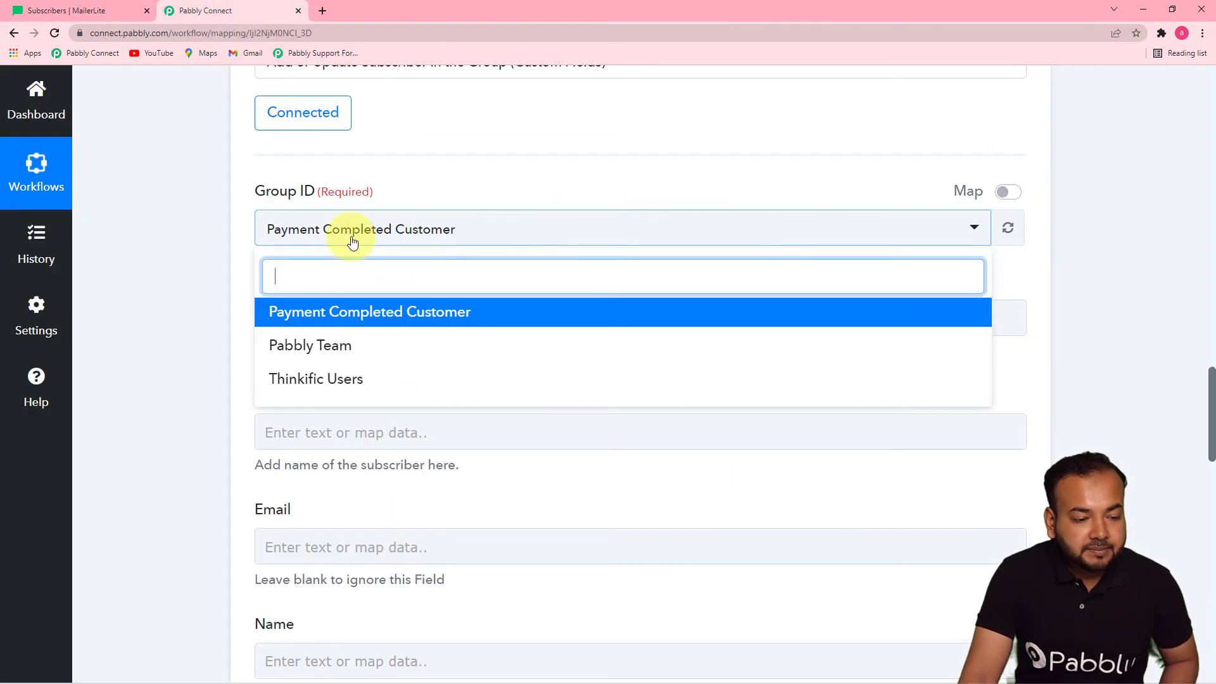
Change the MailerLite step's Group ID from Payment Completed Customer to Pabbly Team
{"action": "left_click", "coordinate": [320, 344]}
{"action": "left_click", "coordinate": [226, 310]}
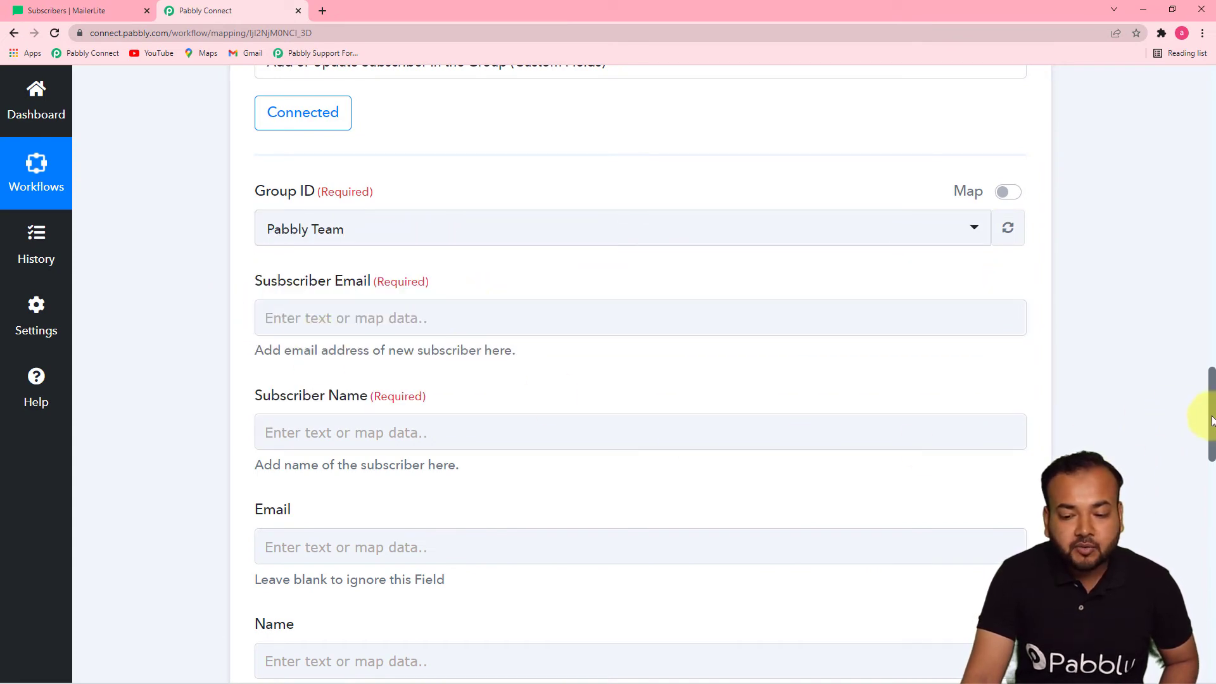
{"action": "left_click_drag", "start_coordinate": [1211, 421], "coordinate": [1179, 267]}
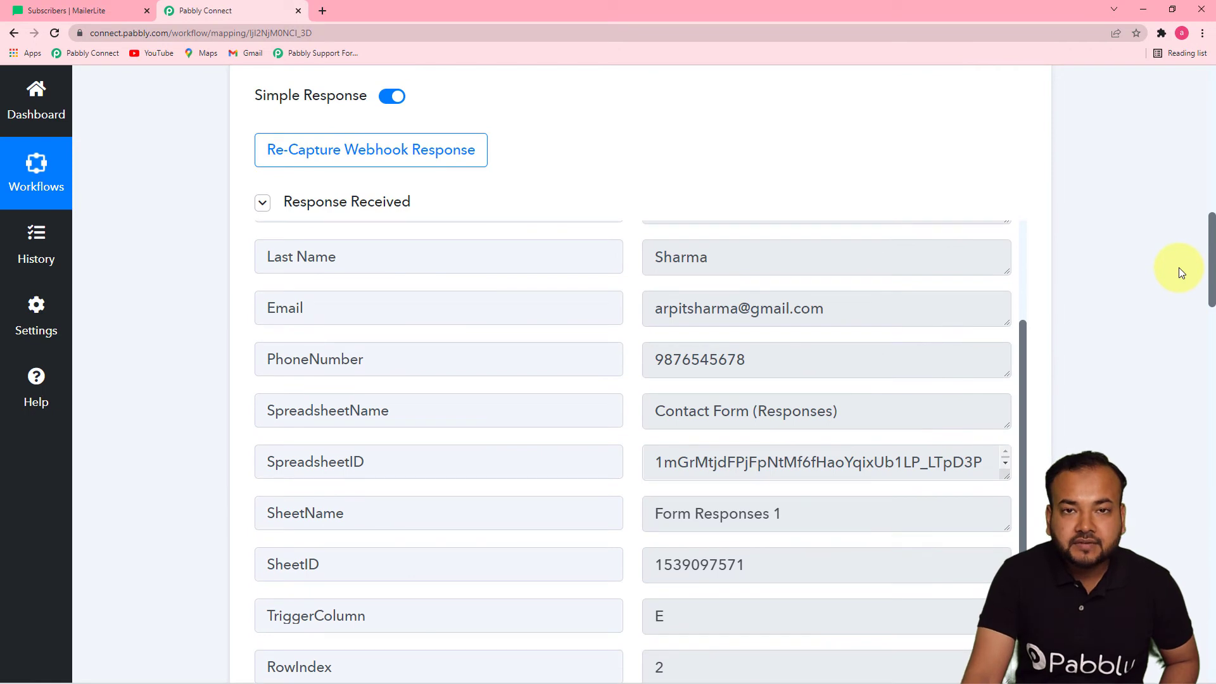
{"action": "left_click_drag", "start_coordinate": [1020, 351], "coordinate": [1031, 282]}
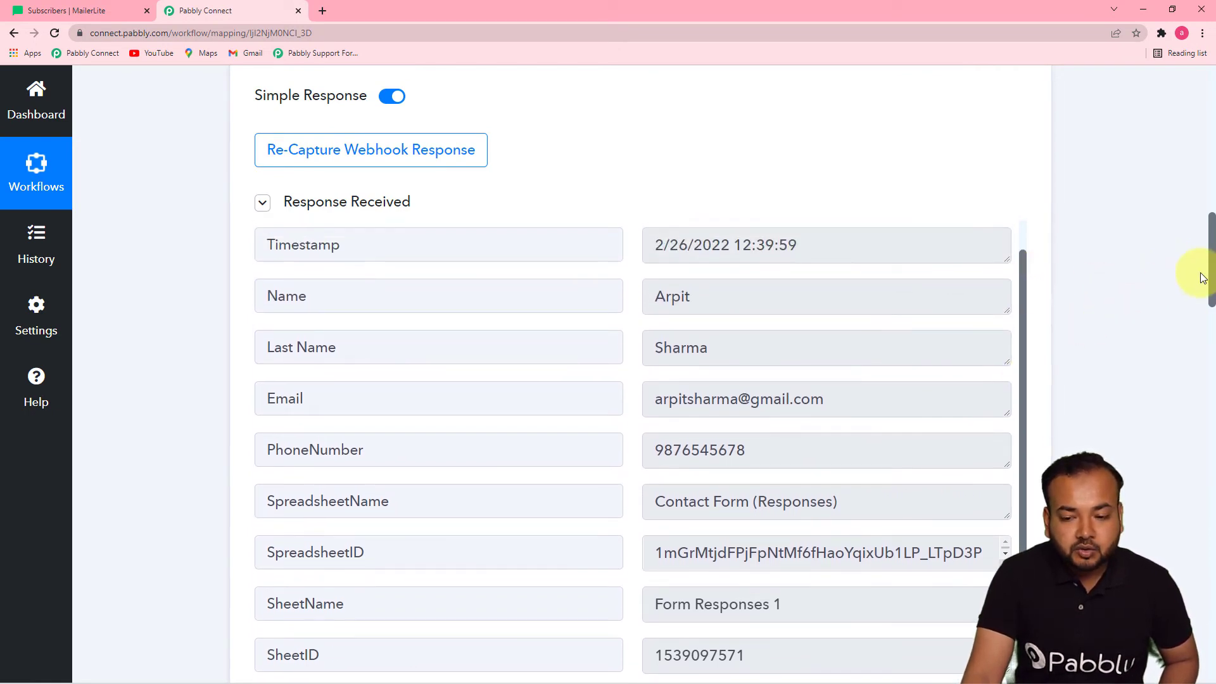
{"action": "left_click_drag", "start_coordinate": [1211, 264], "coordinate": [1204, 435]}
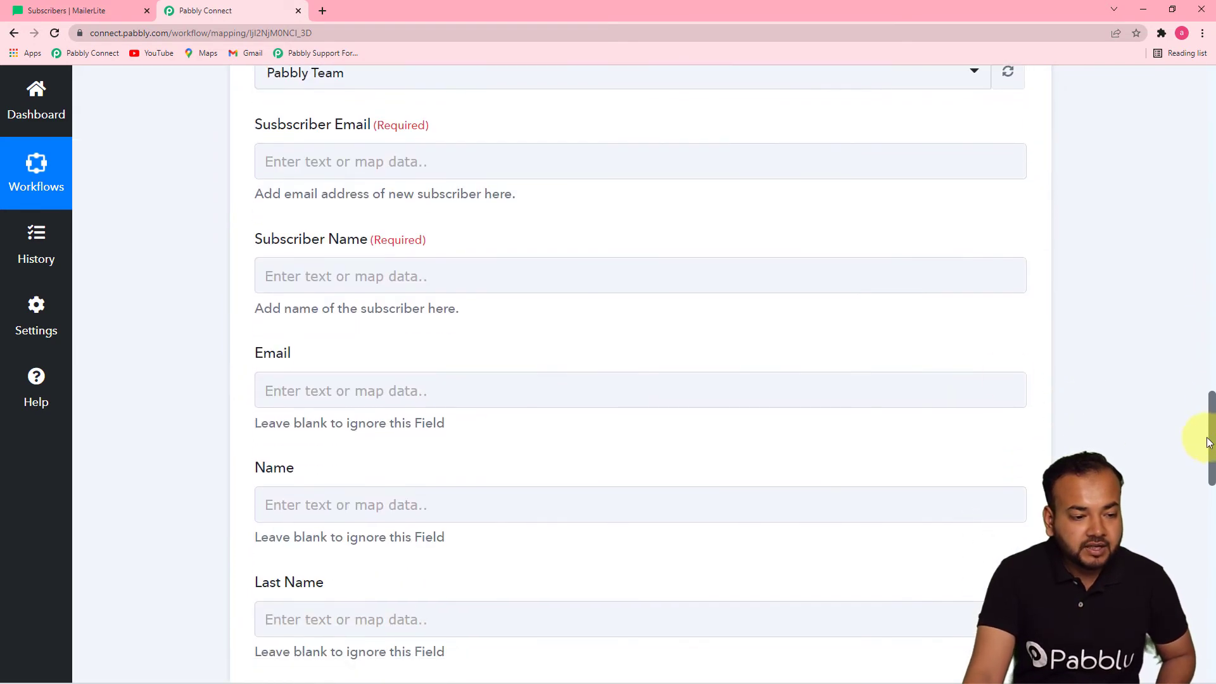
{"action": "left_click", "coordinate": [439, 162]}
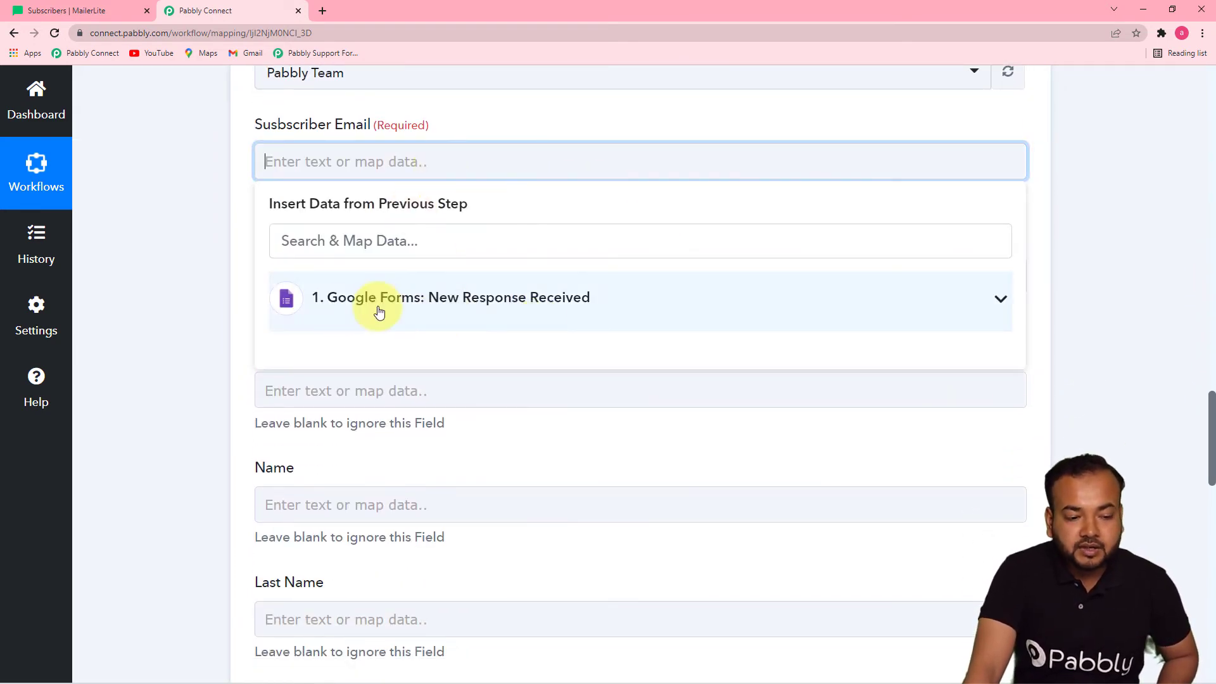
Map the form's Email answer to Subscriber Email and its Name answer to Subscriber Name
{"action": "left_click", "coordinate": [485, 310]}
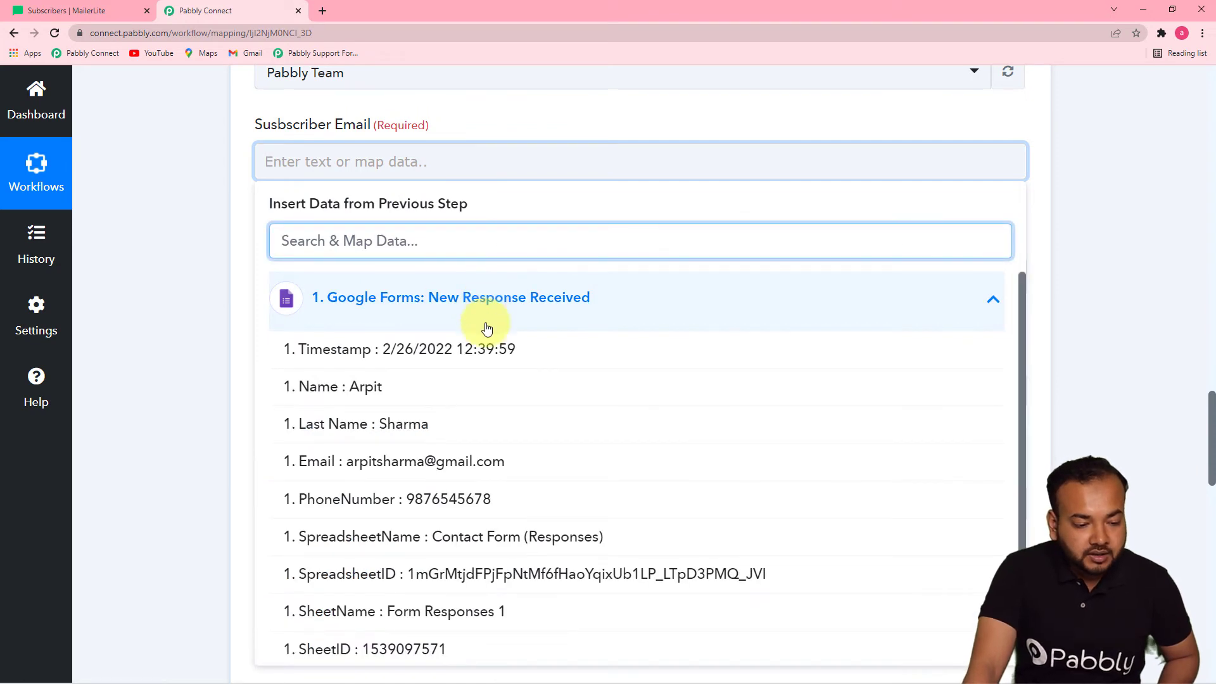
{"action": "left_click", "coordinate": [434, 462]}
{"action": "left_click", "coordinate": [191, 347]}
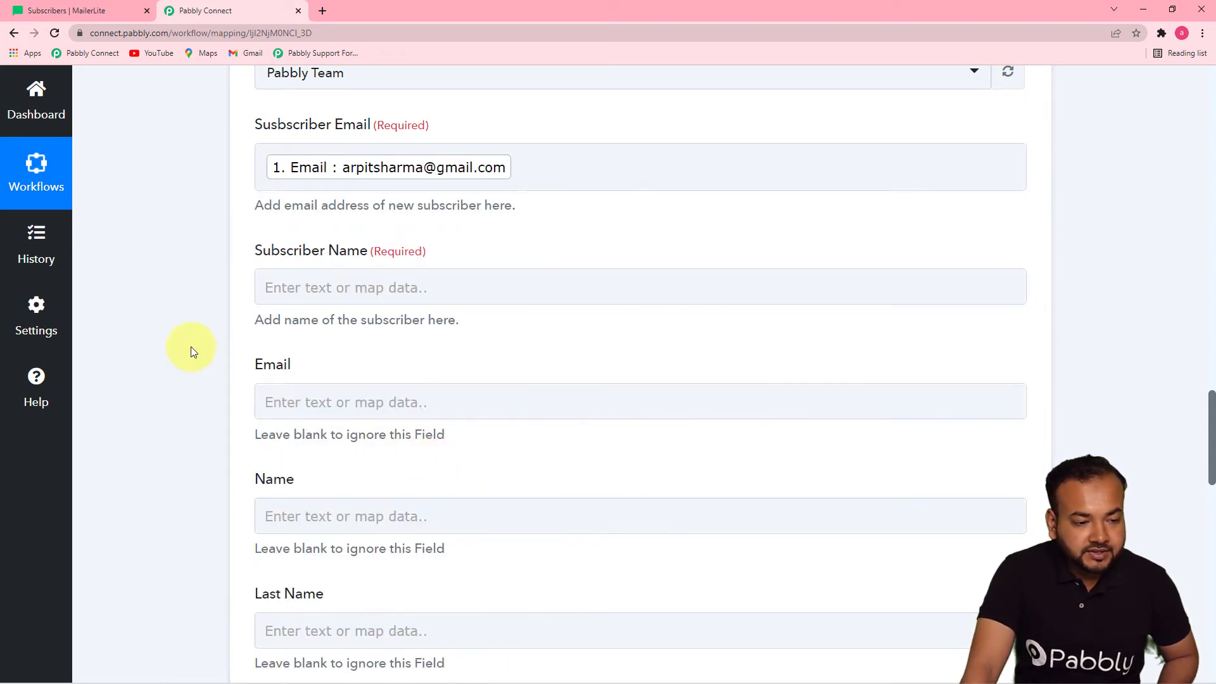
{"action": "left_click", "coordinate": [364, 286]}
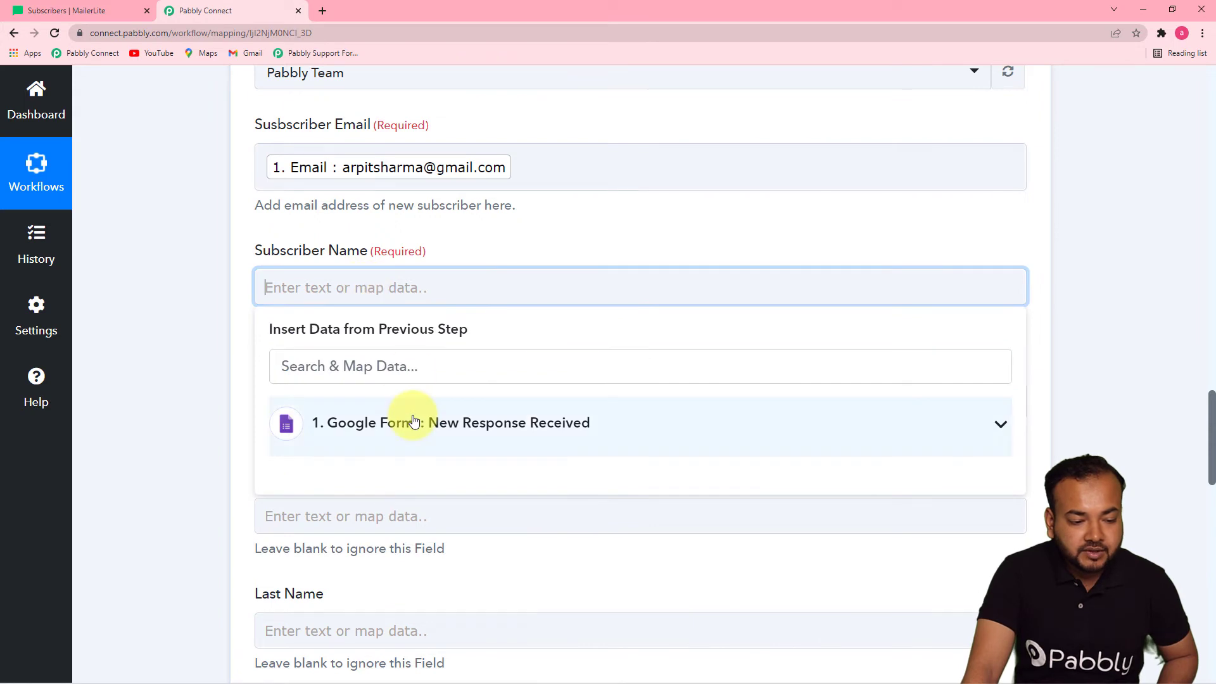
{"action": "left_click", "coordinate": [374, 428]}
{"action": "left_click", "coordinate": [616, 516]}
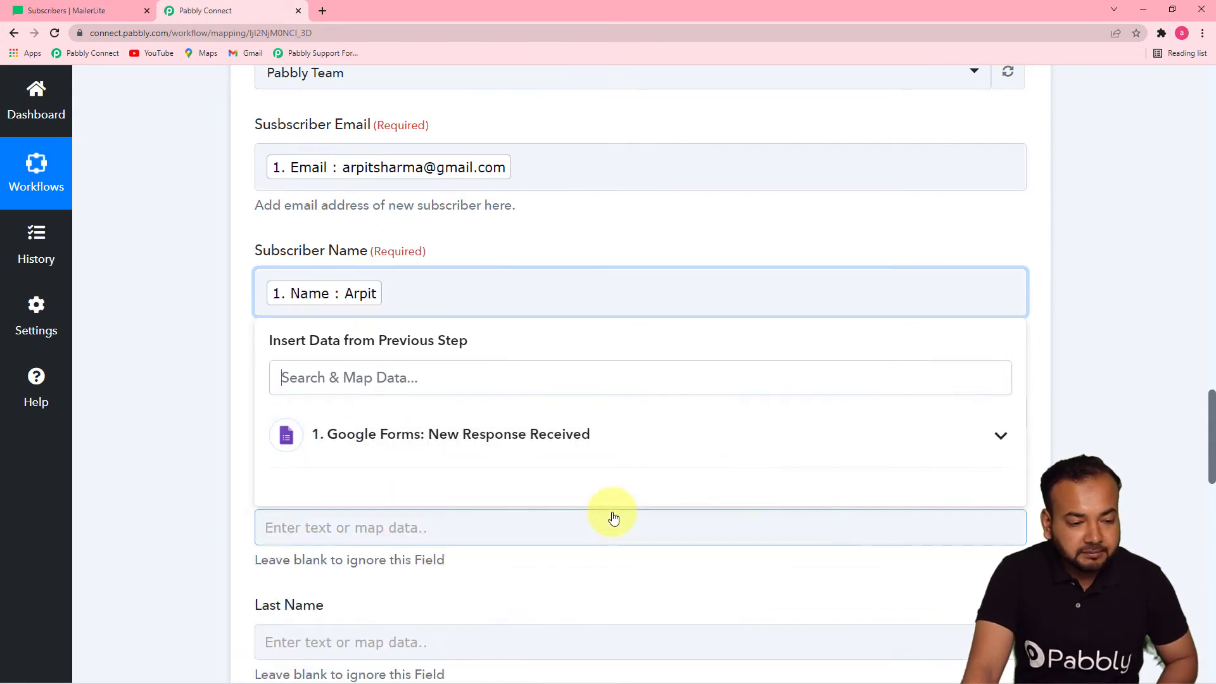
{"action": "left_click", "coordinate": [1130, 316]}
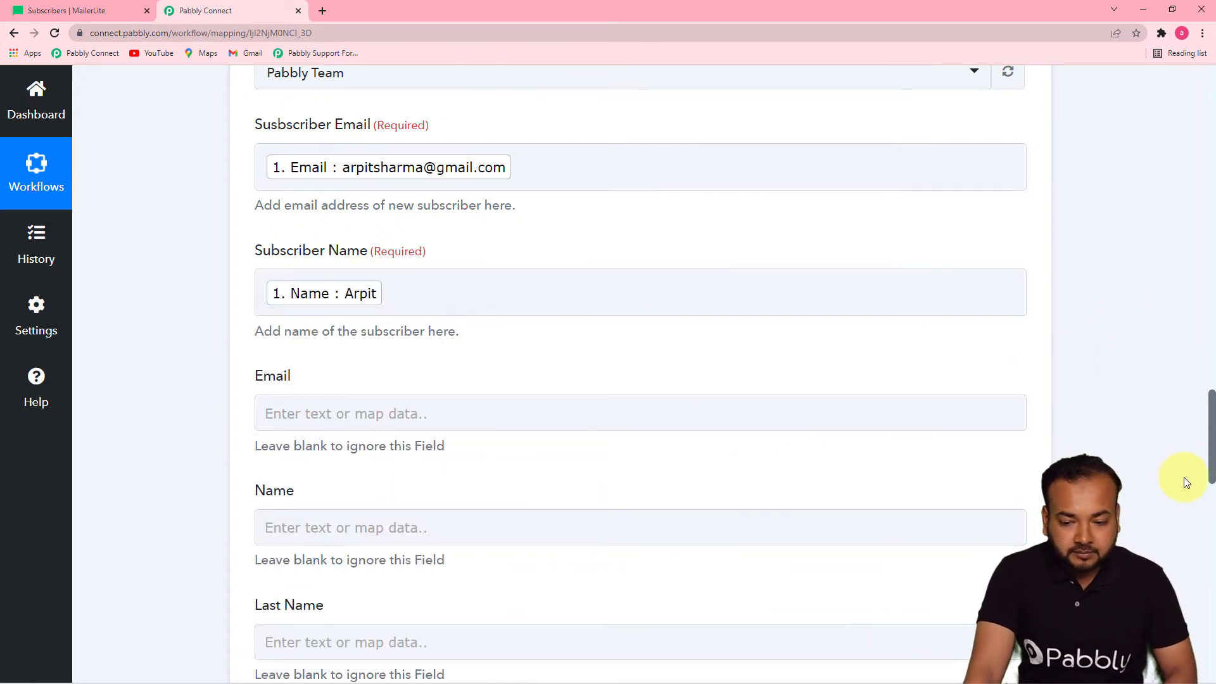
{"action": "left_click_drag", "start_coordinate": [1210, 432], "coordinate": [1211, 460]}
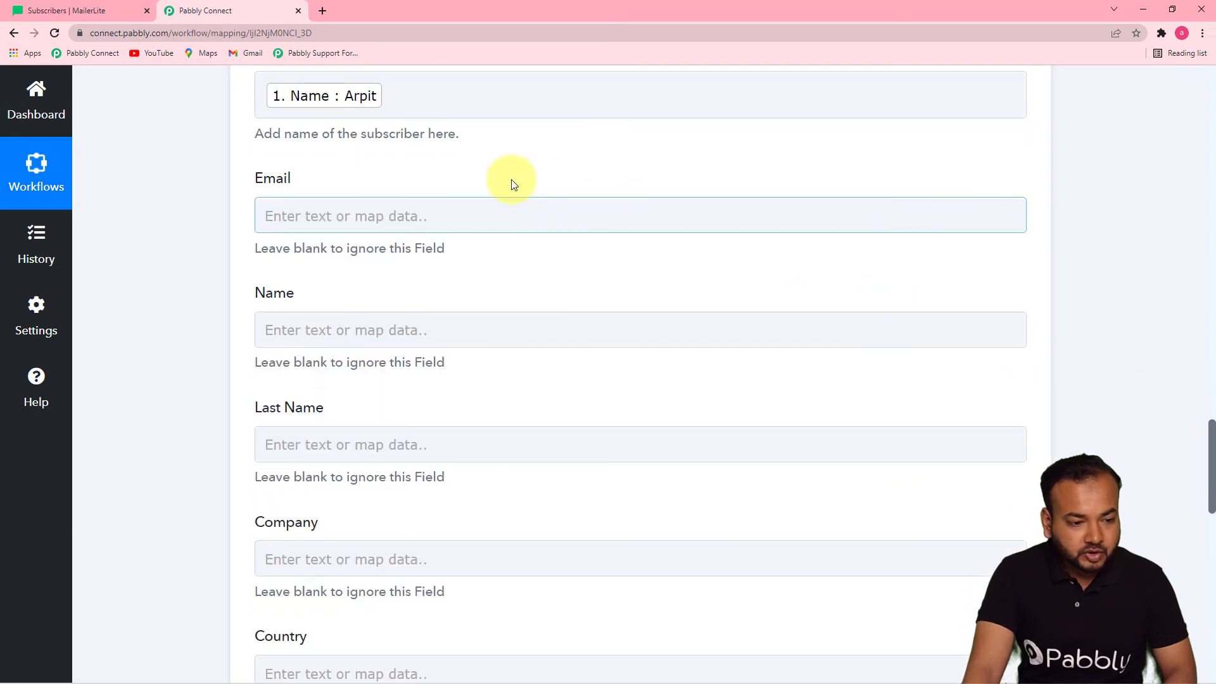
{"action": "left_click", "coordinate": [412, 107]}
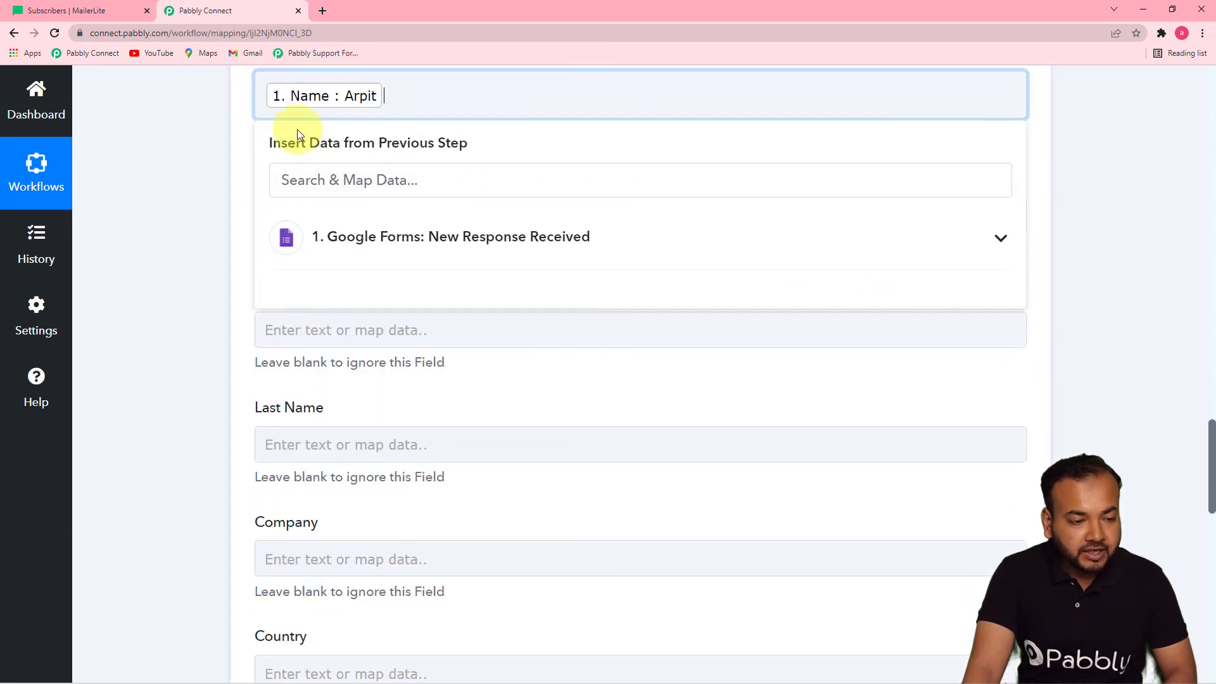
{"action": "left_click", "coordinate": [190, 157]}
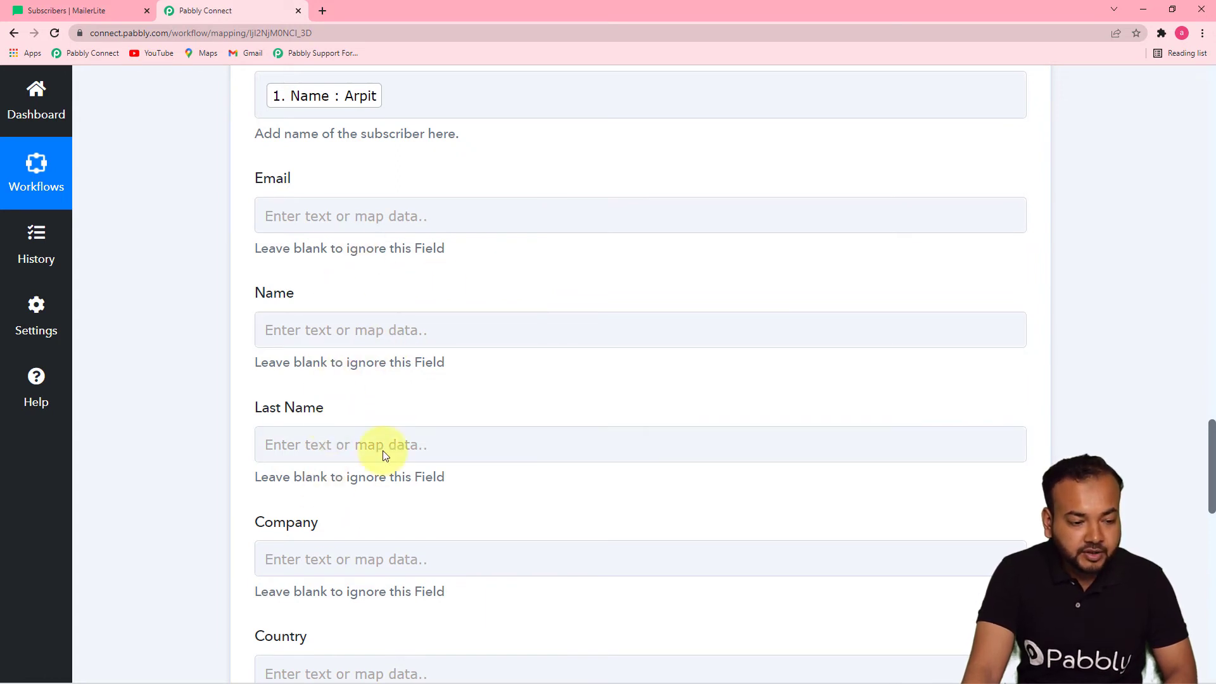
Map the form's Name and Last Name answers into the Name and Last Name fields
{"action": "left_click", "coordinate": [339, 328]}
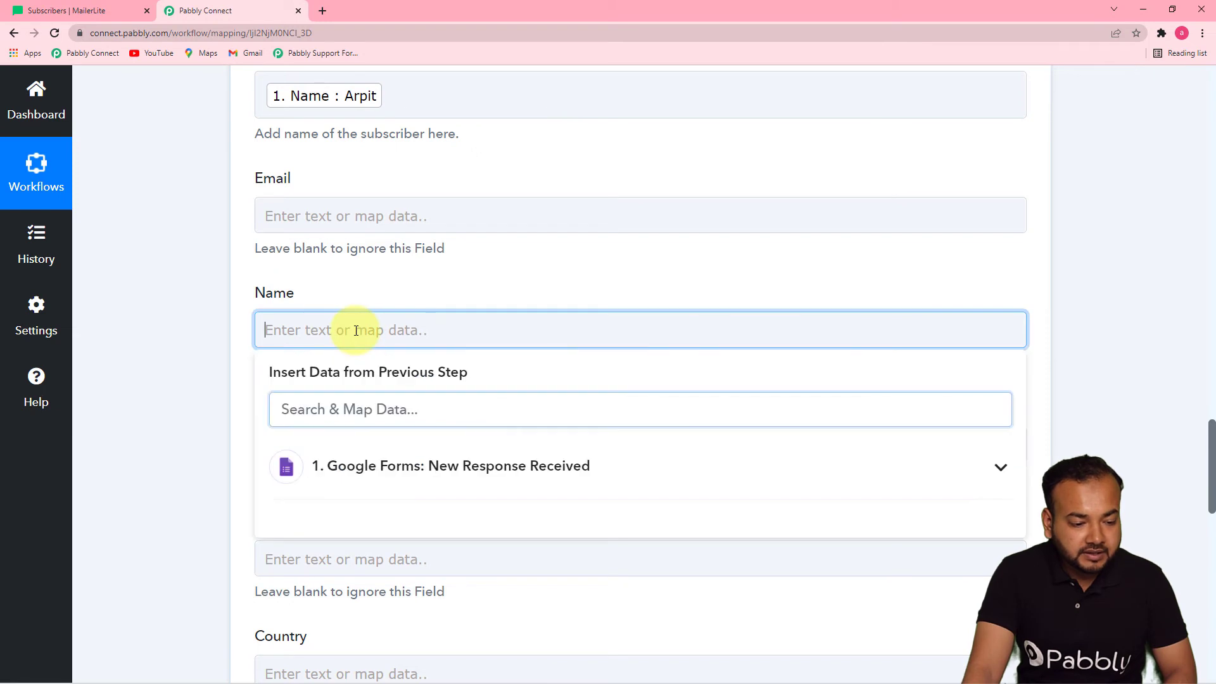
{"action": "left_click", "coordinate": [380, 472]}
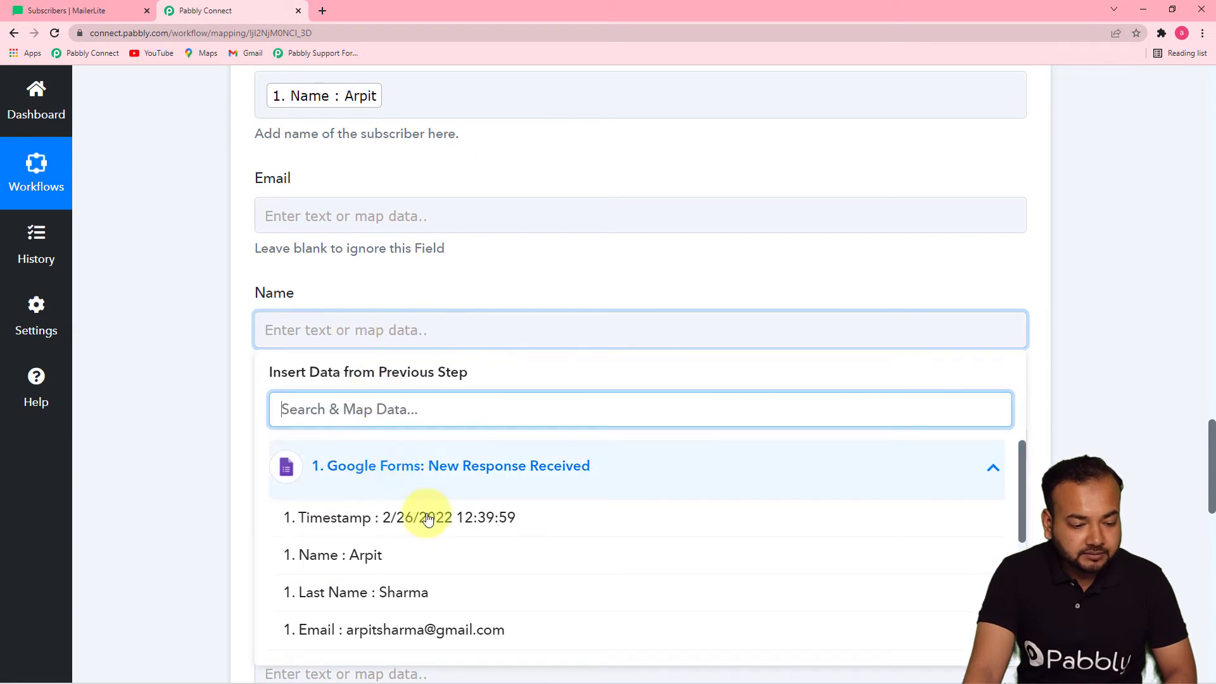
{"action": "left_click", "coordinate": [416, 567]}
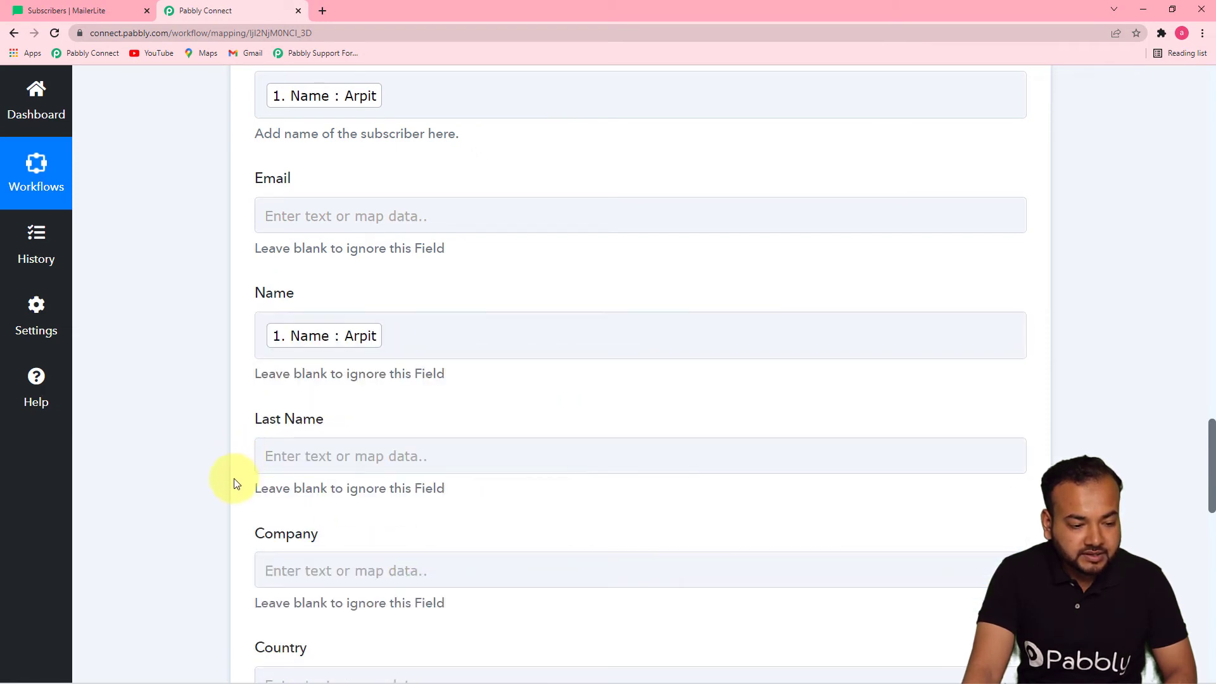
{"action": "left_click", "coordinate": [342, 456]}
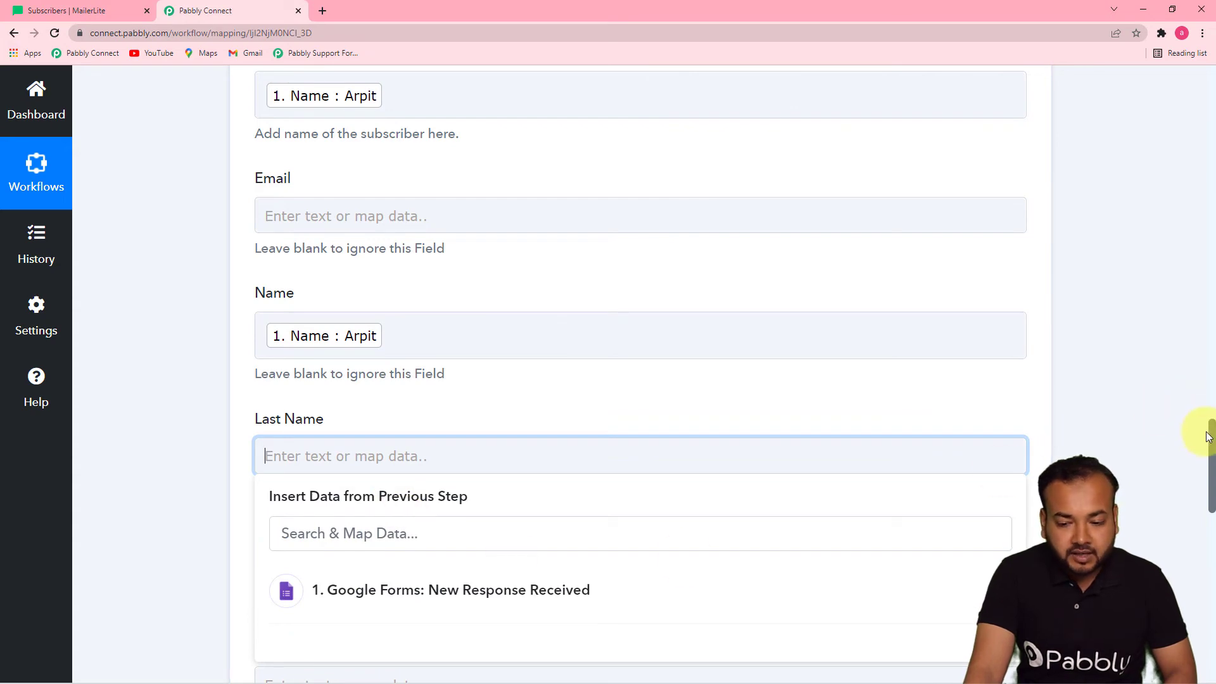
{"action": "scroll", "coordinate": [1210, 436], "scroll_direction": "down", "scroll_amount": 5}
{"action": "left_click", "coordinate": [592, 302]}
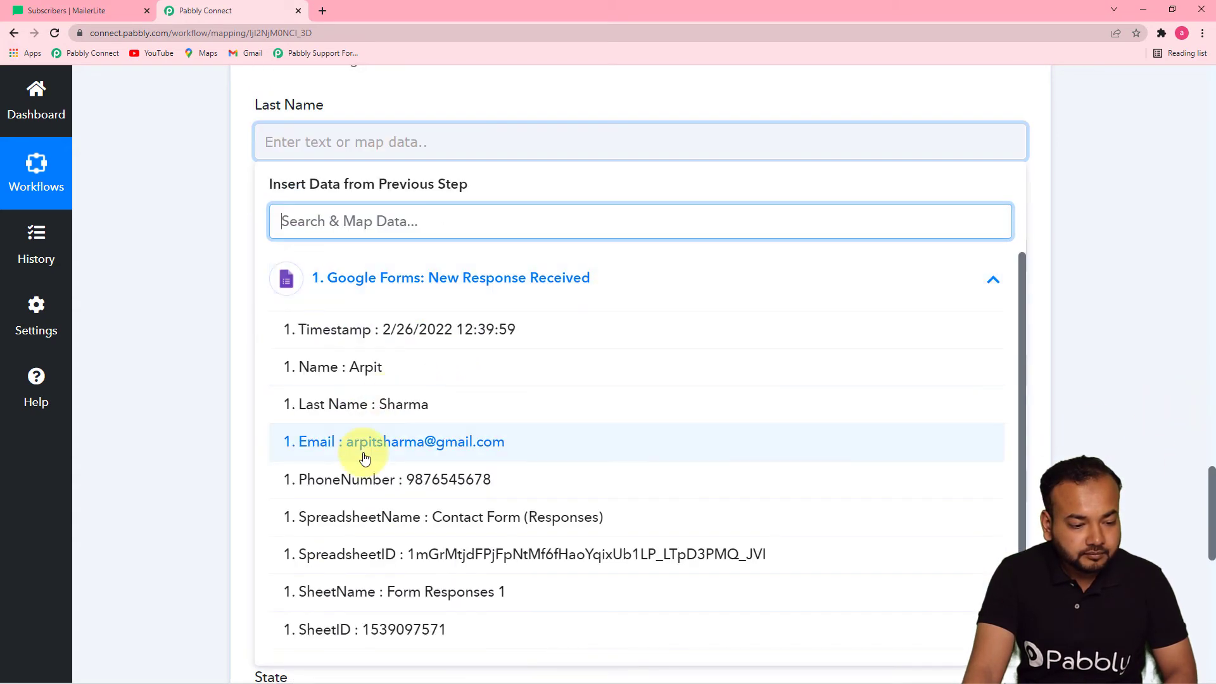
{"action": "left_click", "coordinate": [365, 405]}
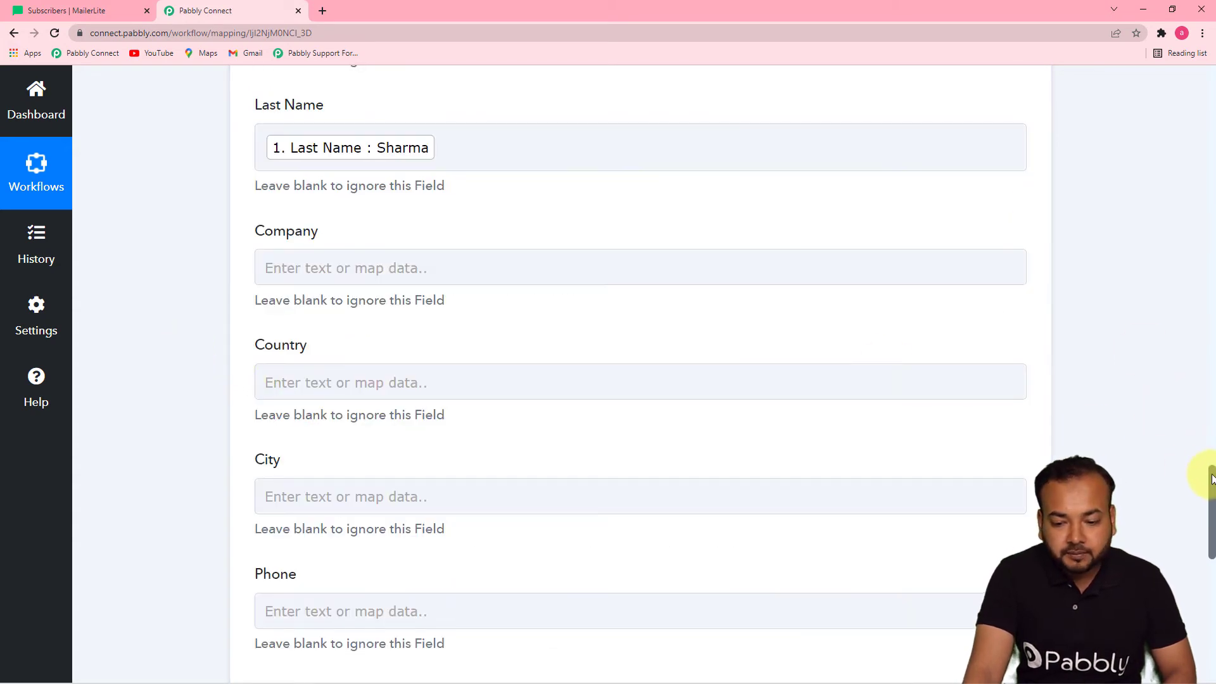
{"action": "left_click_drag", "start_coordinate": [1211, 478], "coordinate": [1211, 454]}
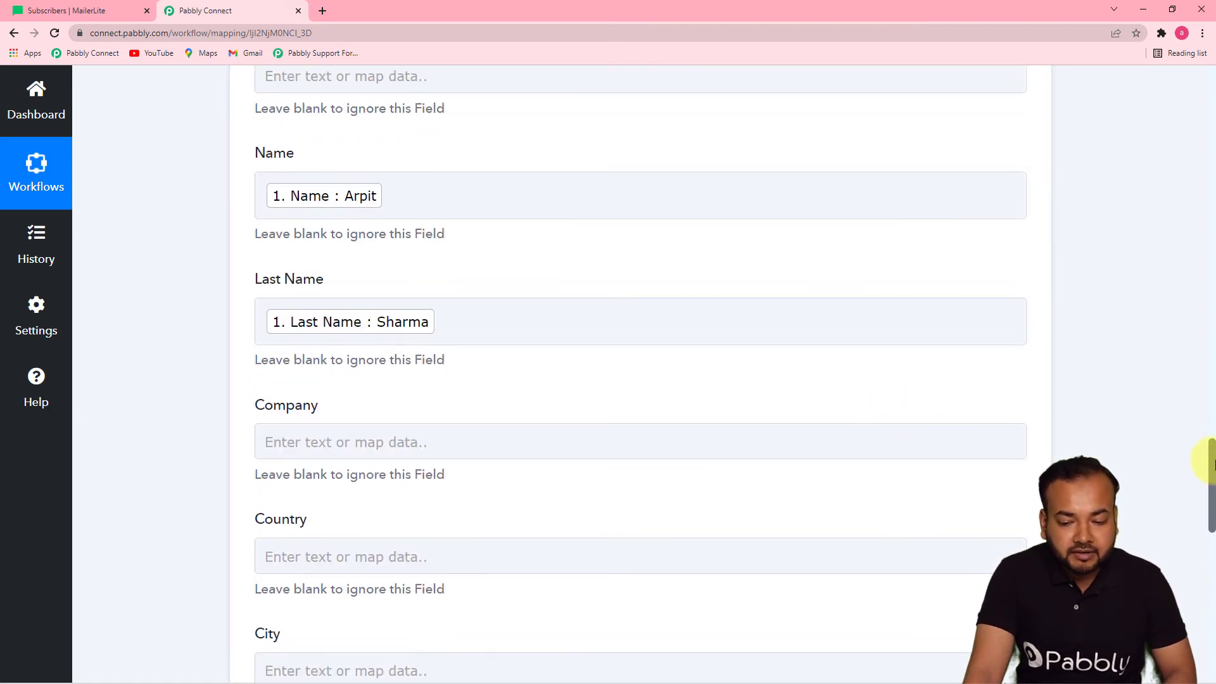
{"action": "left_click_drag", "start_coordinate": [1212, 469], "coordinate": [1212, 566]}
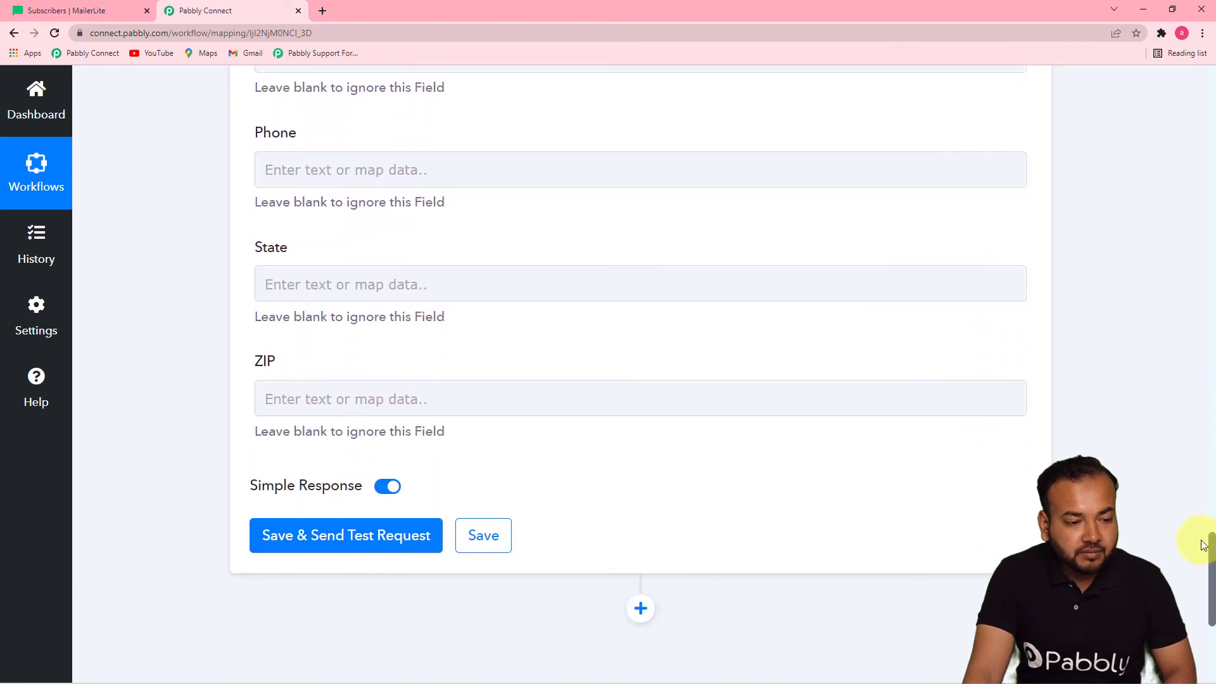
Map the form's PhoneNumber answer into the Phone field
{"action": "left_click", "coordinate": [425, 167]}
{"action": "left_click", "coordinate": [424, 167]}
{"action": "left_click", "coordinate": [402, 168]}
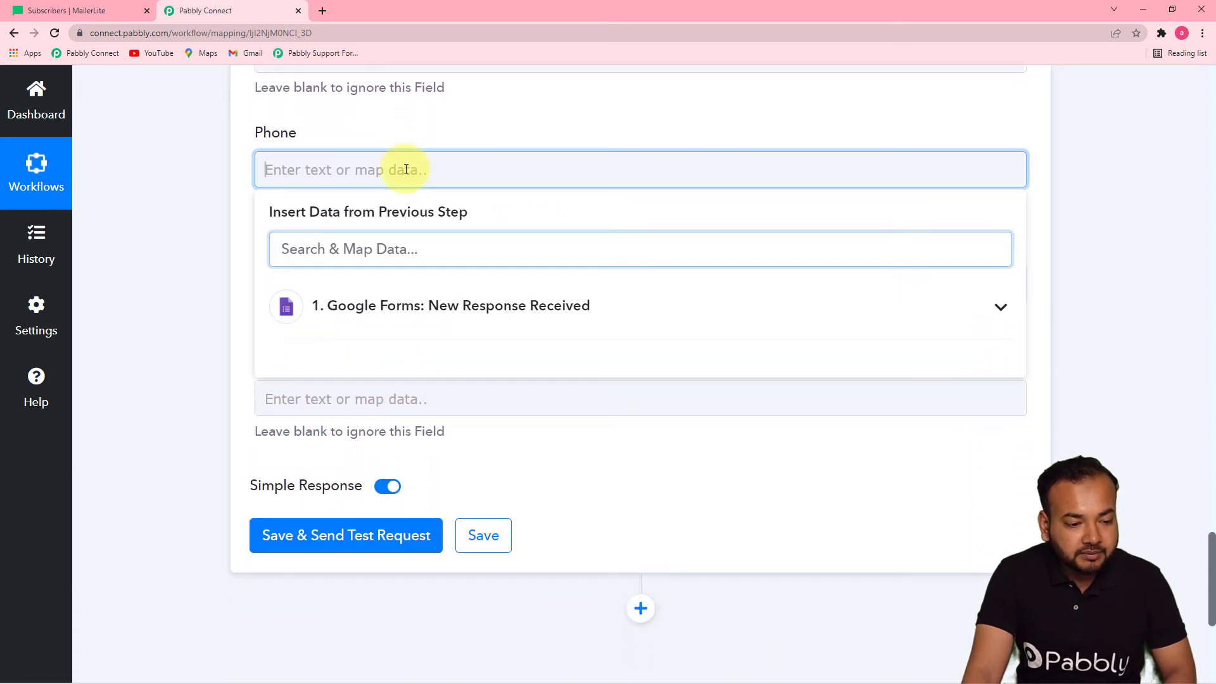
{"action": "left_click", "coordinate": [411, 321]}
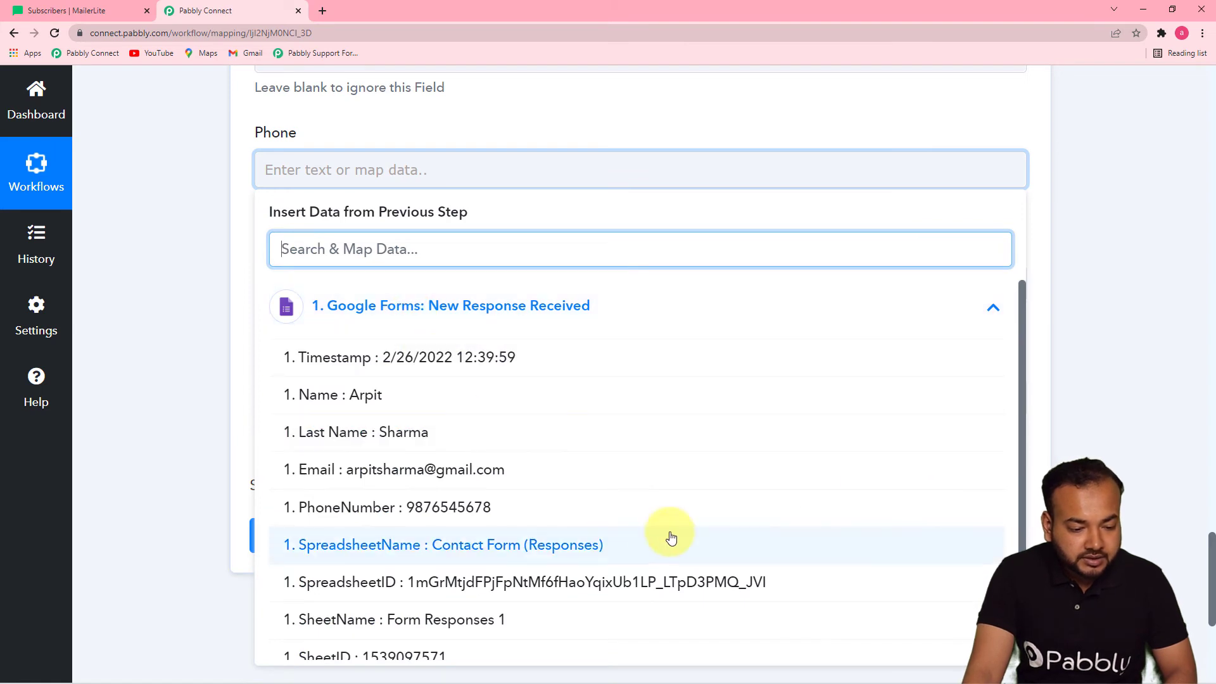
{"action": "left_click", "coordinate": [654, 508]}
{"action": "left_click", "coordinate": [178, 337]}
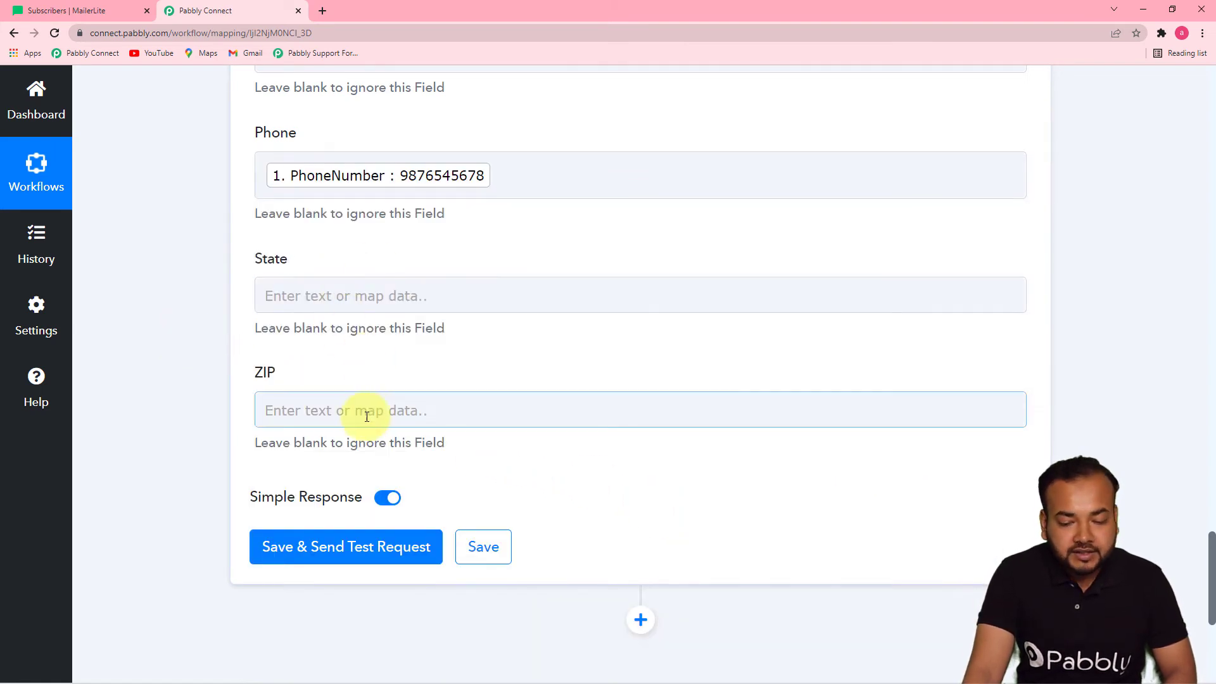
{"action": "left_click_drag", "start_coordinate": [1209, 557], "coordinate": [1209, 557]}
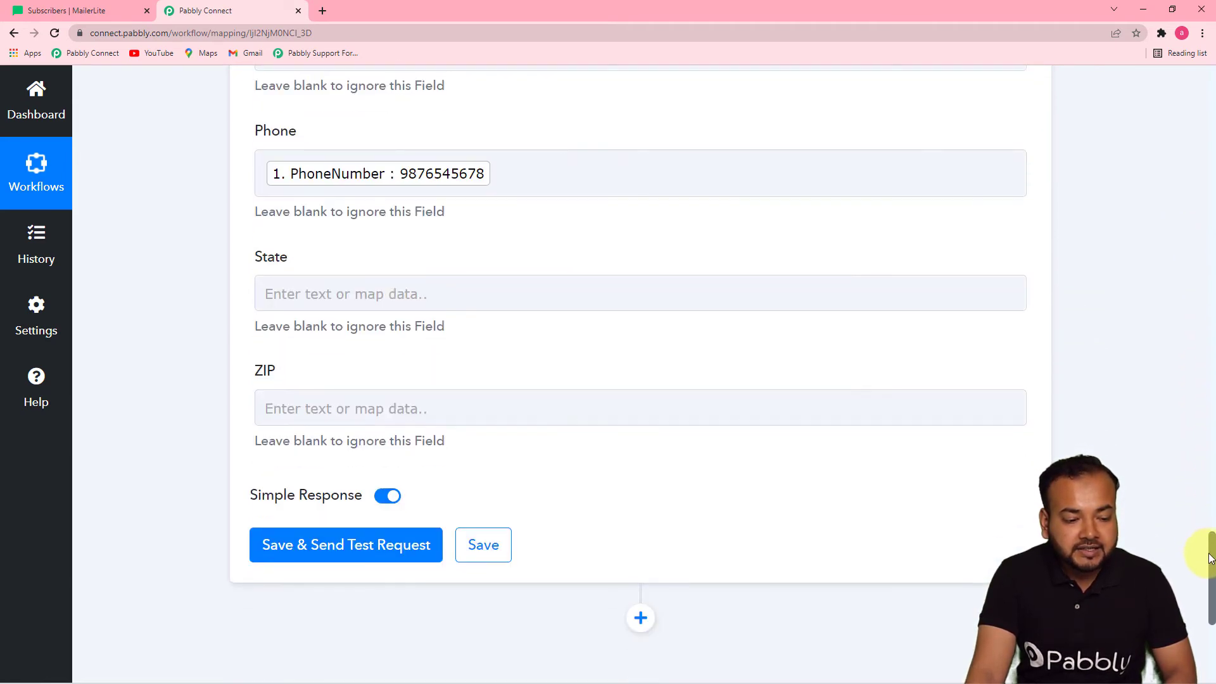
Filter MailerLite's subscriber list to show only the Pabbly Team group
{"action": "left_click", "coordinate": [89, 13]}
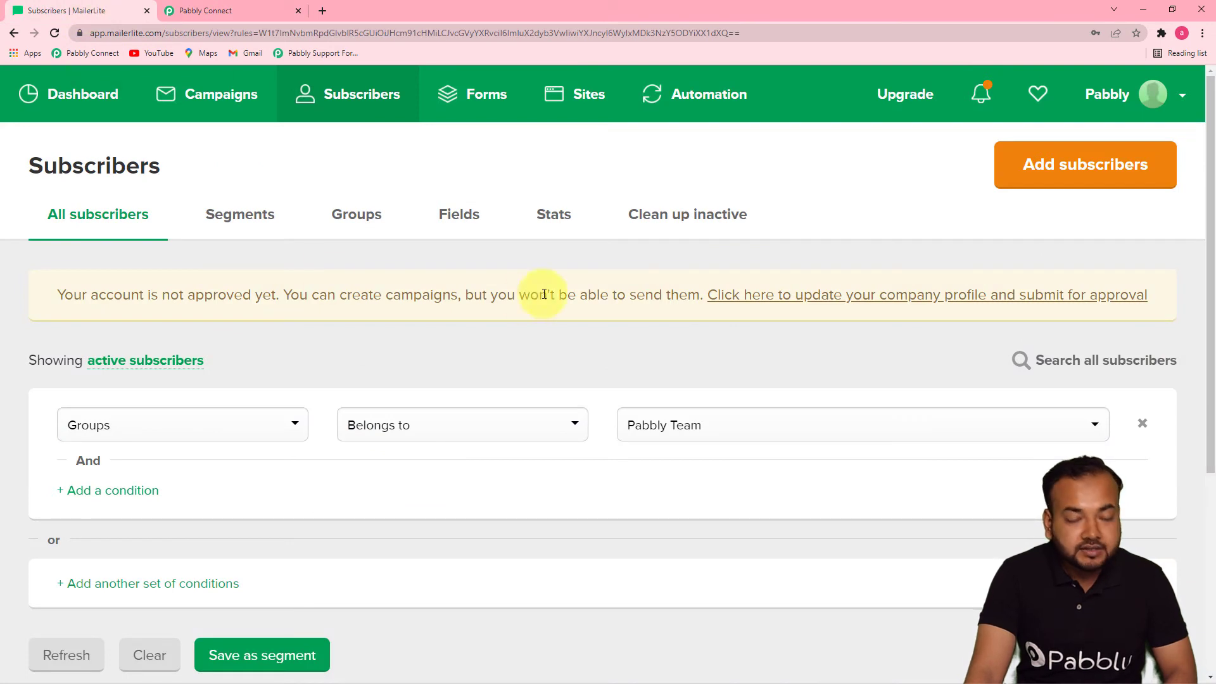
{"action": "left_click", "coordinate": [209, 11]}
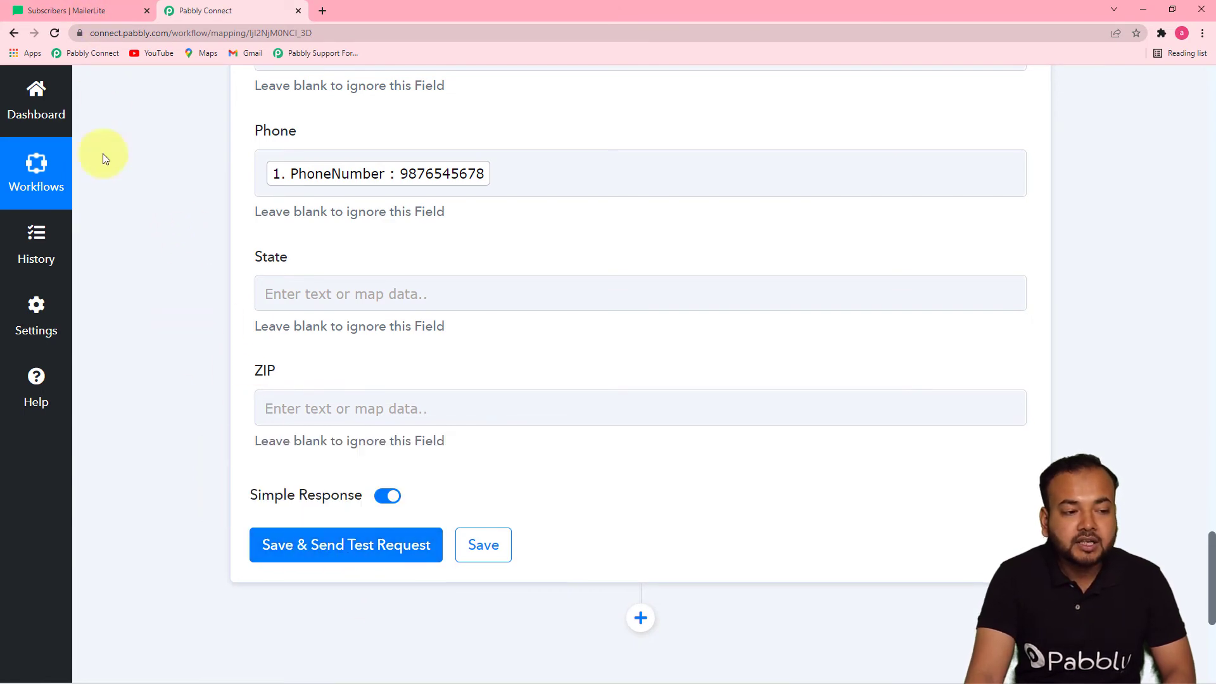
{"action": "left_click", "coordinate": [97, 17]}
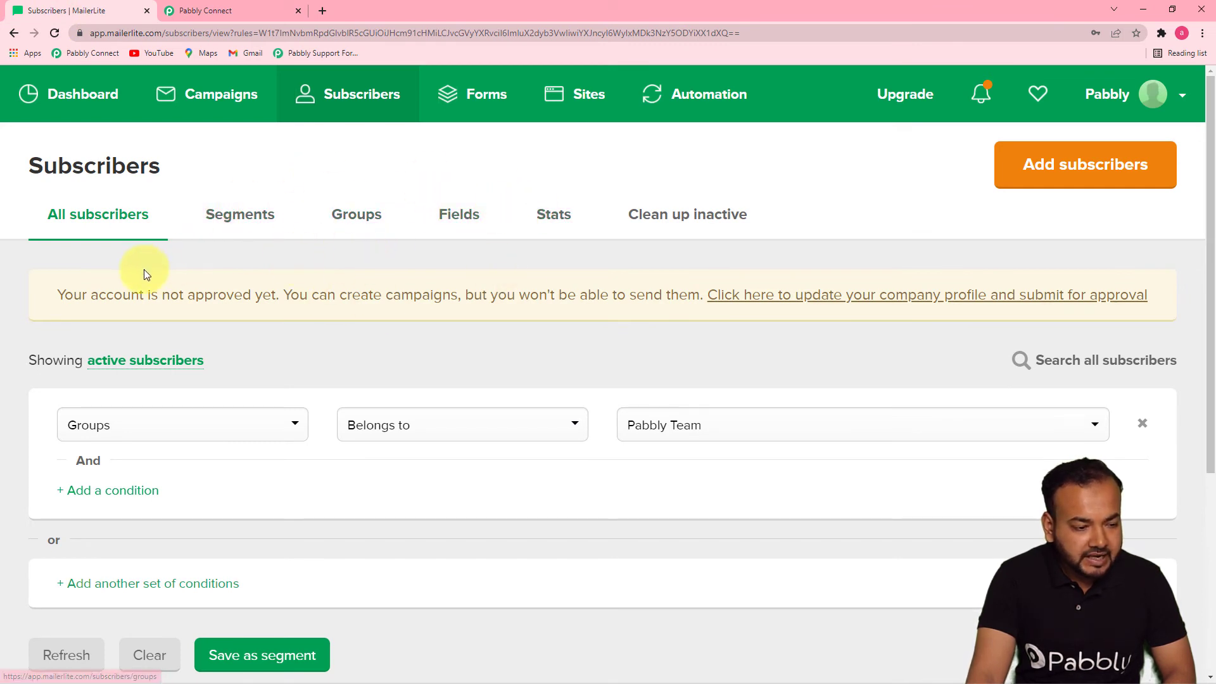
{"action": "left_click_drag", "start_coordinate": [1209, 401], "coordinate": [1213, 417]}
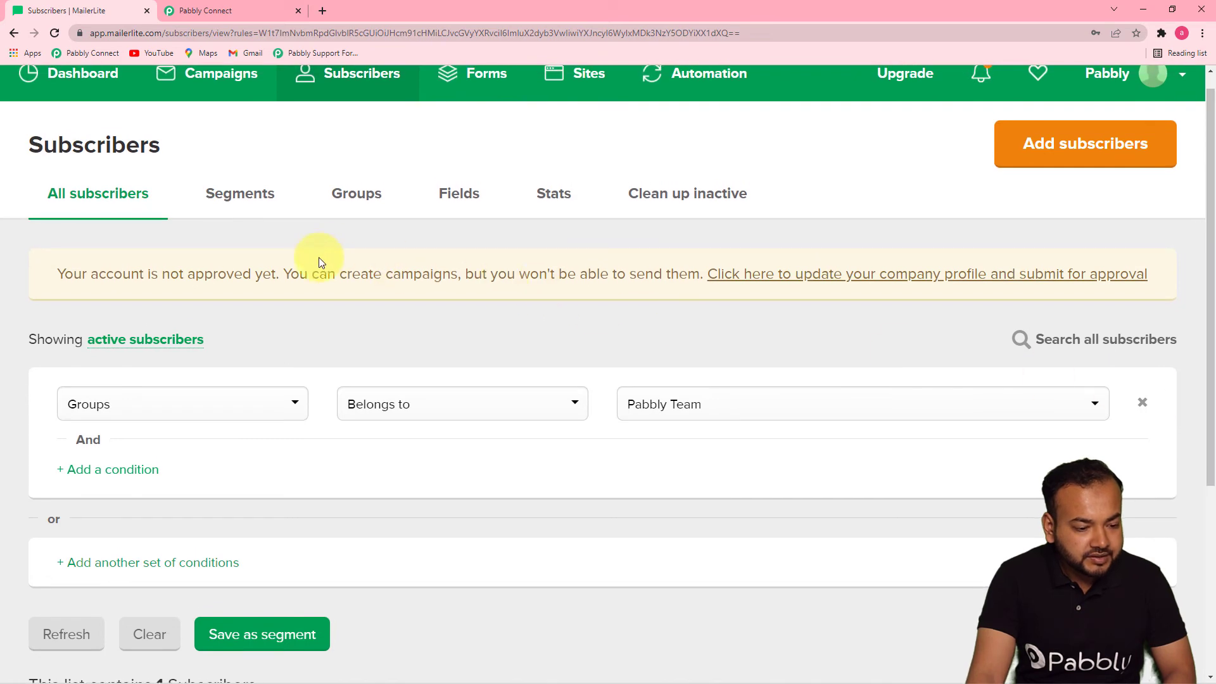
{"action": "left_click", "coordinate": [353, 195]}
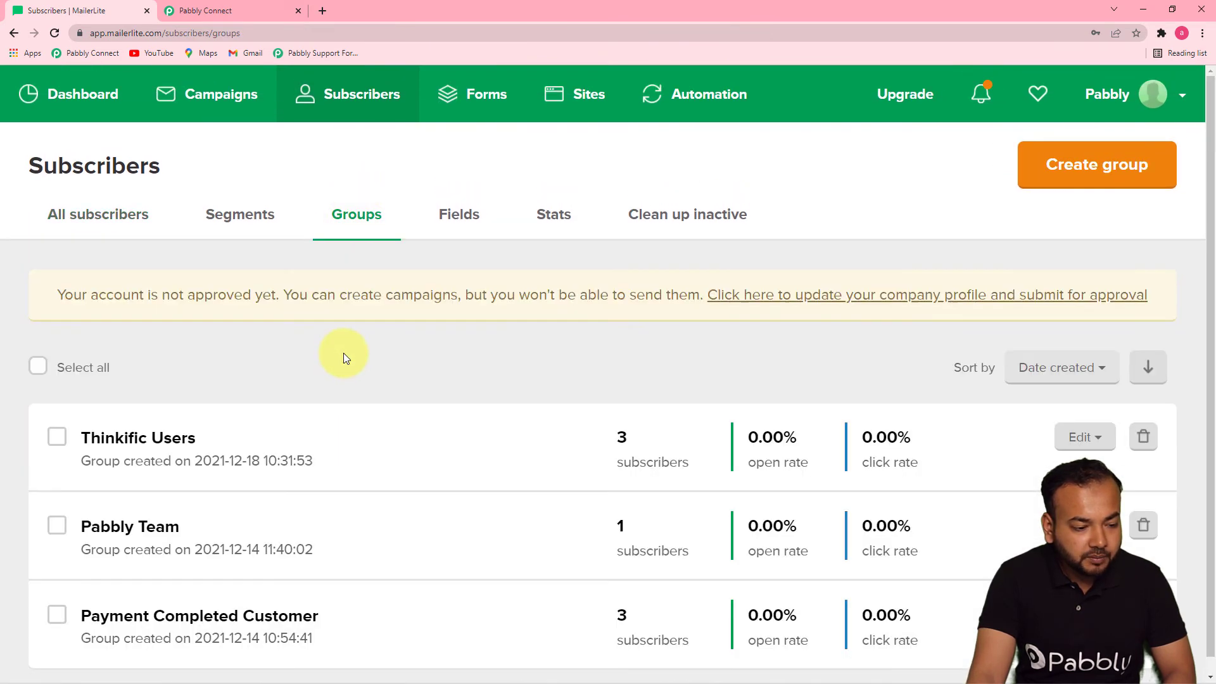
{"action": "left_click", "coordinate": [129, 528]}
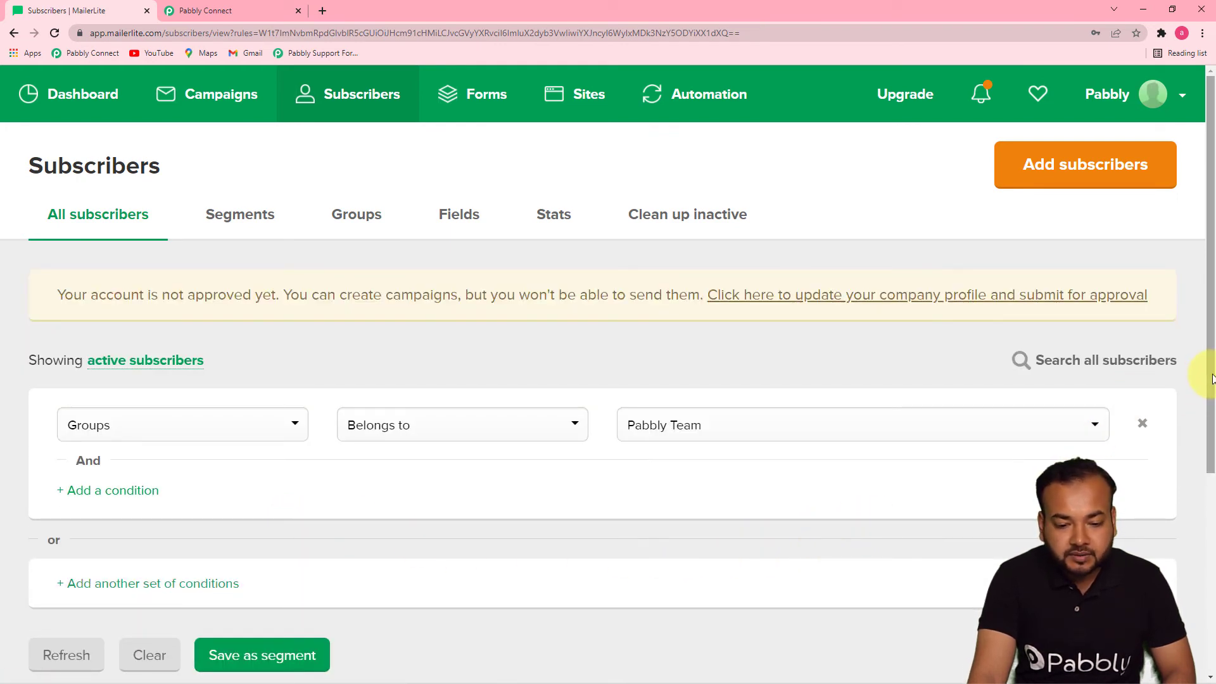
{"action": "scroll", "coordinate": [1211, 378], "scroll_direction": "down", "scroll_amount": 5}
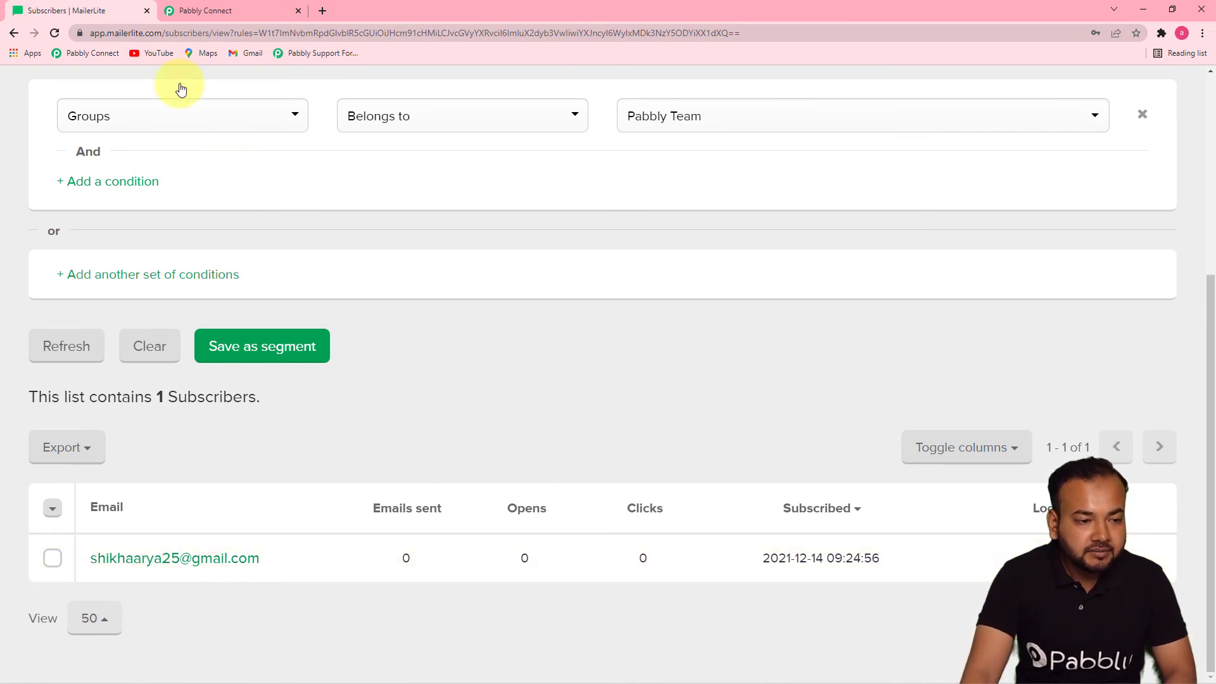
Save the MailerLite step and send a test request to create a test subscriber
{"action": "left_click", "coordinate": [206, 11]}
{"action": "left_click", "coordinate": [300, 548]}
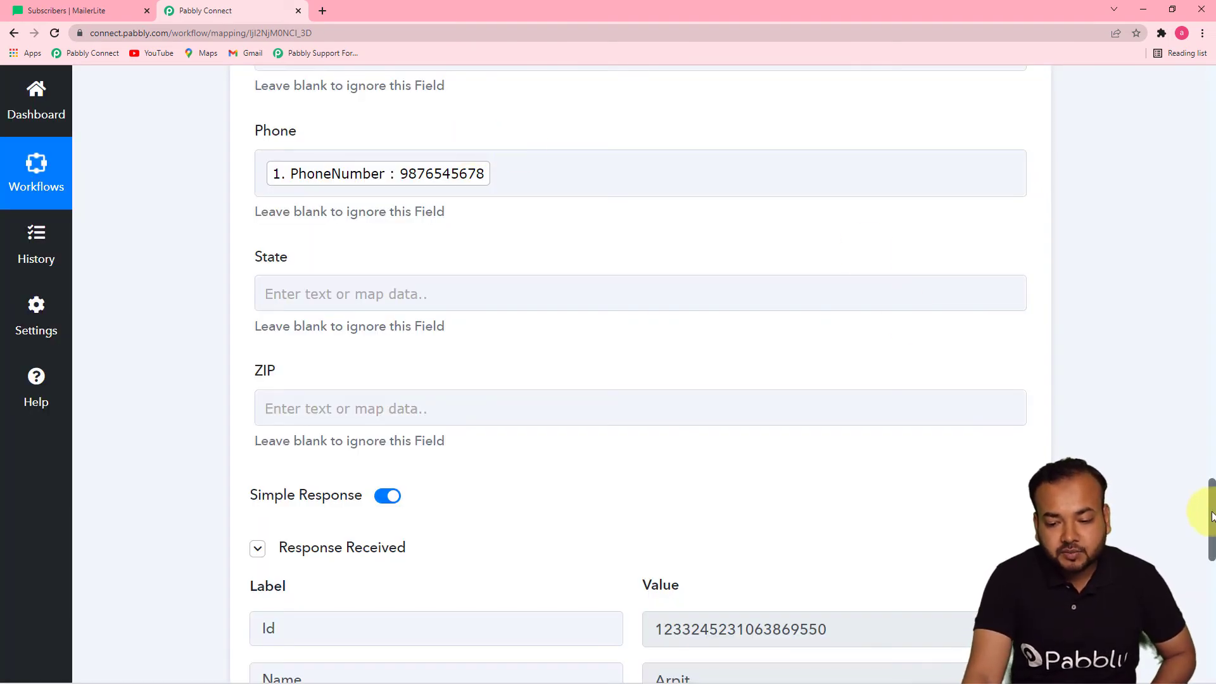
{"action": "left_click_drag", "start_coordinate": [1213, 497], "coordinate": [1212, 575]}
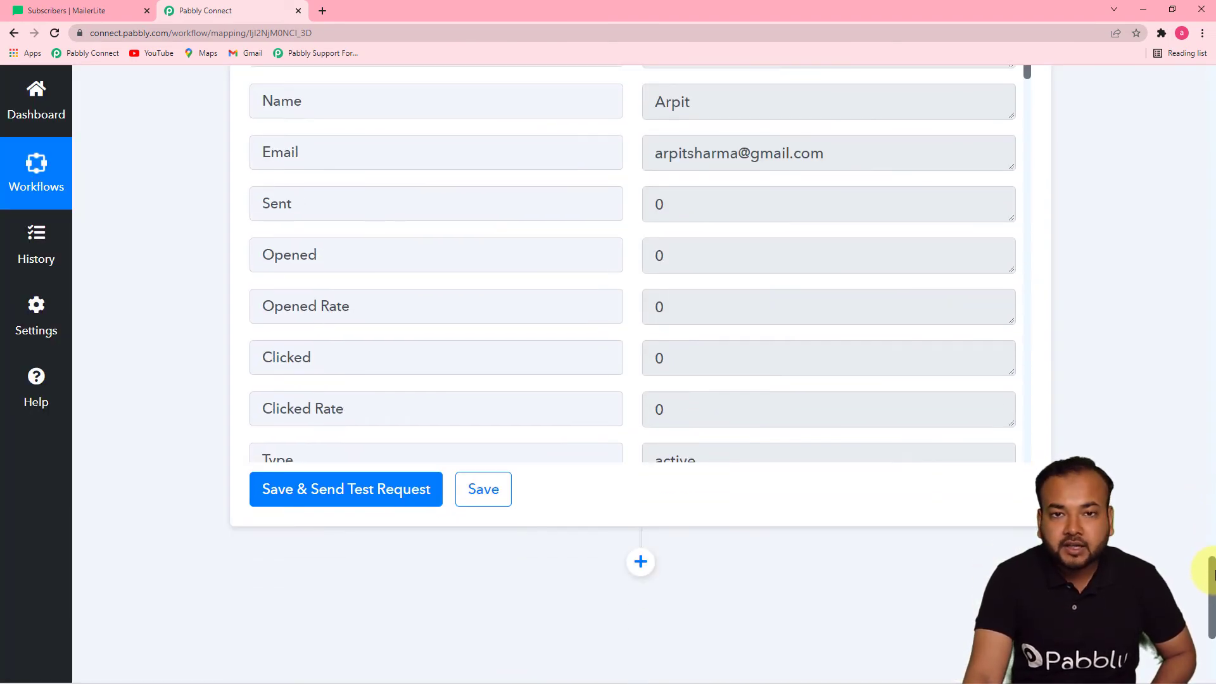
{"action": "left_click", "coordinate": [66, 14]}
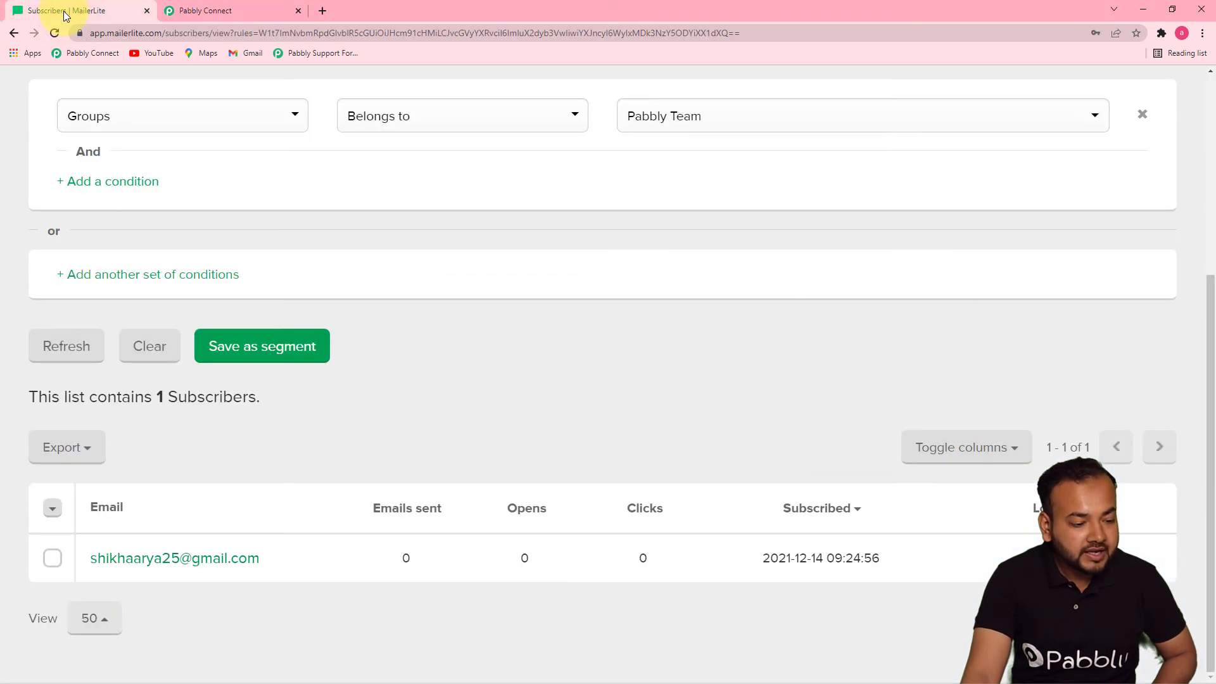
Reload the Pabbly Team list, now 2 subscribers, and check the new subscriber's groups
{"action": "left_click", "coordinate": [52, 34]}
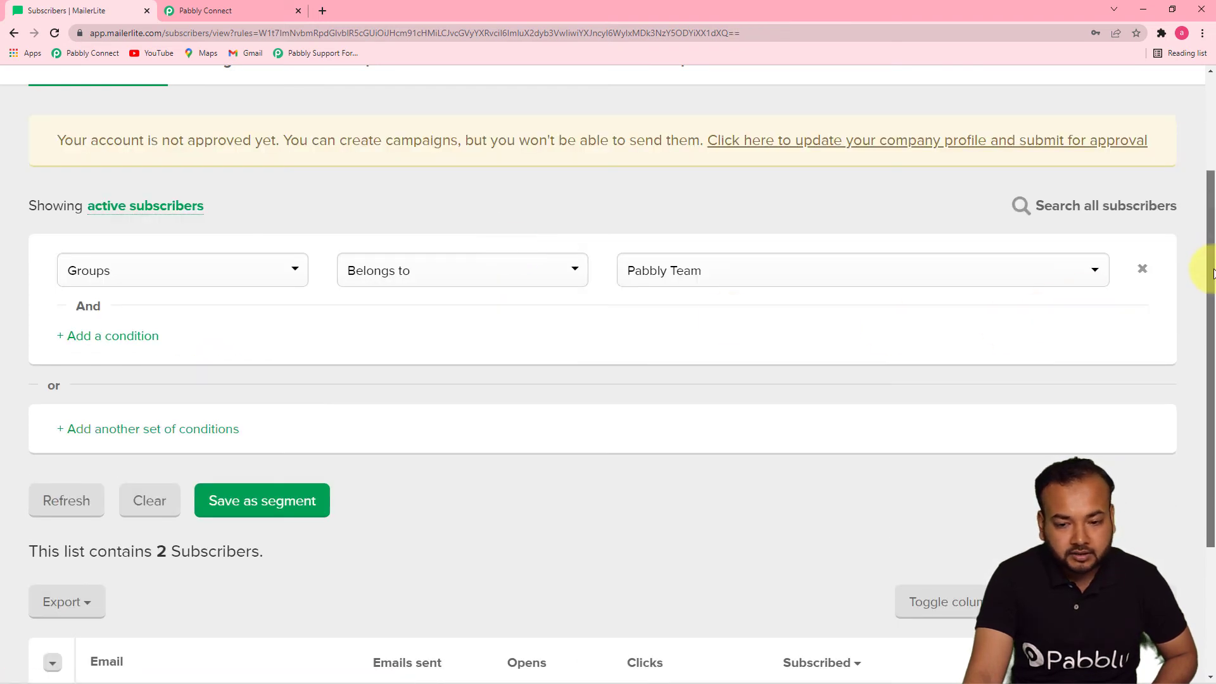
{"action": "left_click_drag", "start_coordinate": [1208, 304], "coordinate": [1209, 403]}
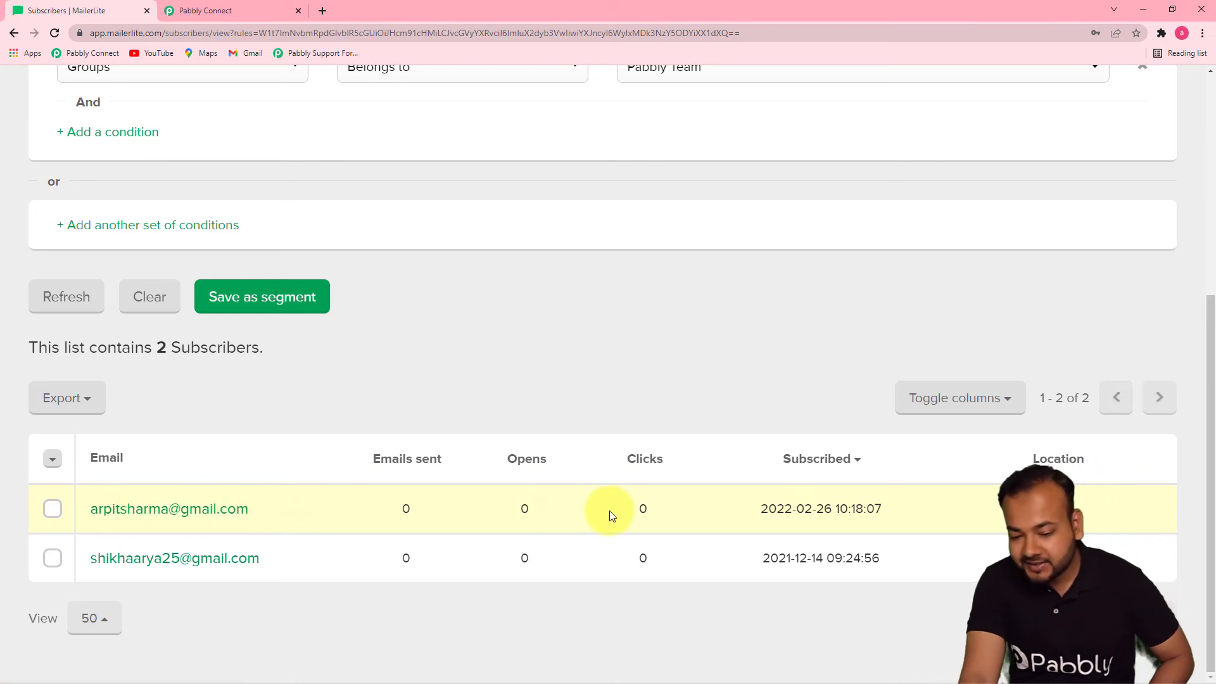
{"action": "left_click", "coordinate": [239, 505]}
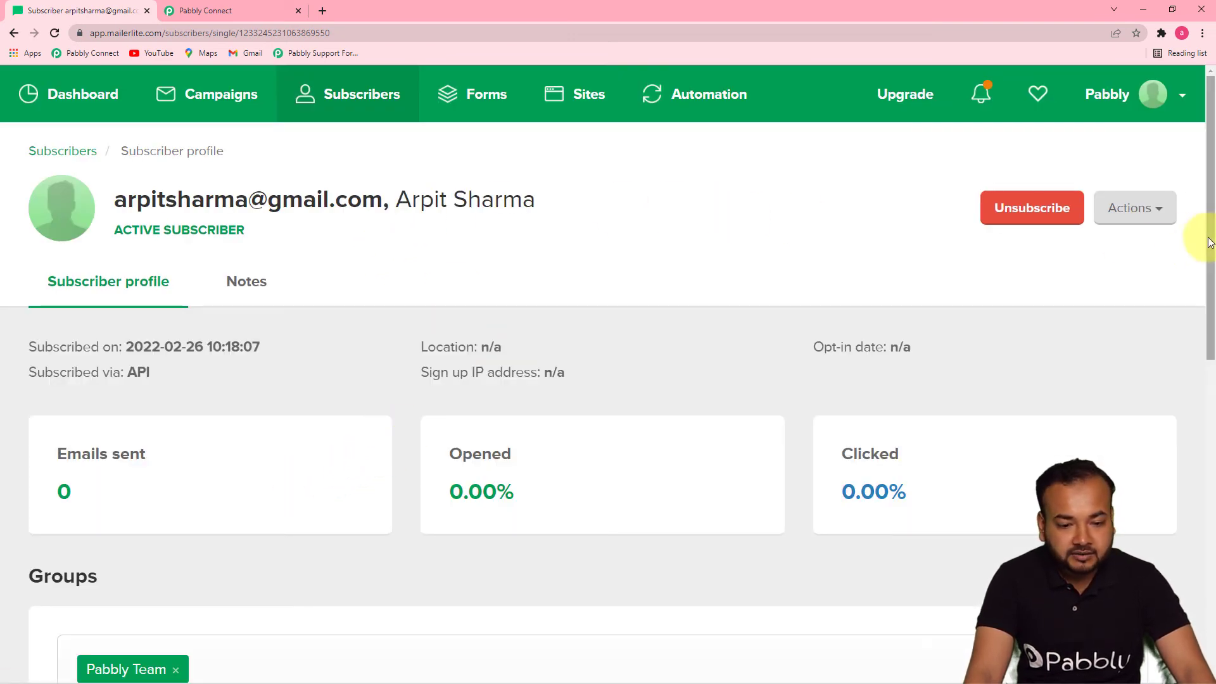
{"action": "left_click_drag", "start_coordinate": [1210, 243], "coordinate": [1194, 266]}
{"action": "left_click", "coordinate": [199, 9]}
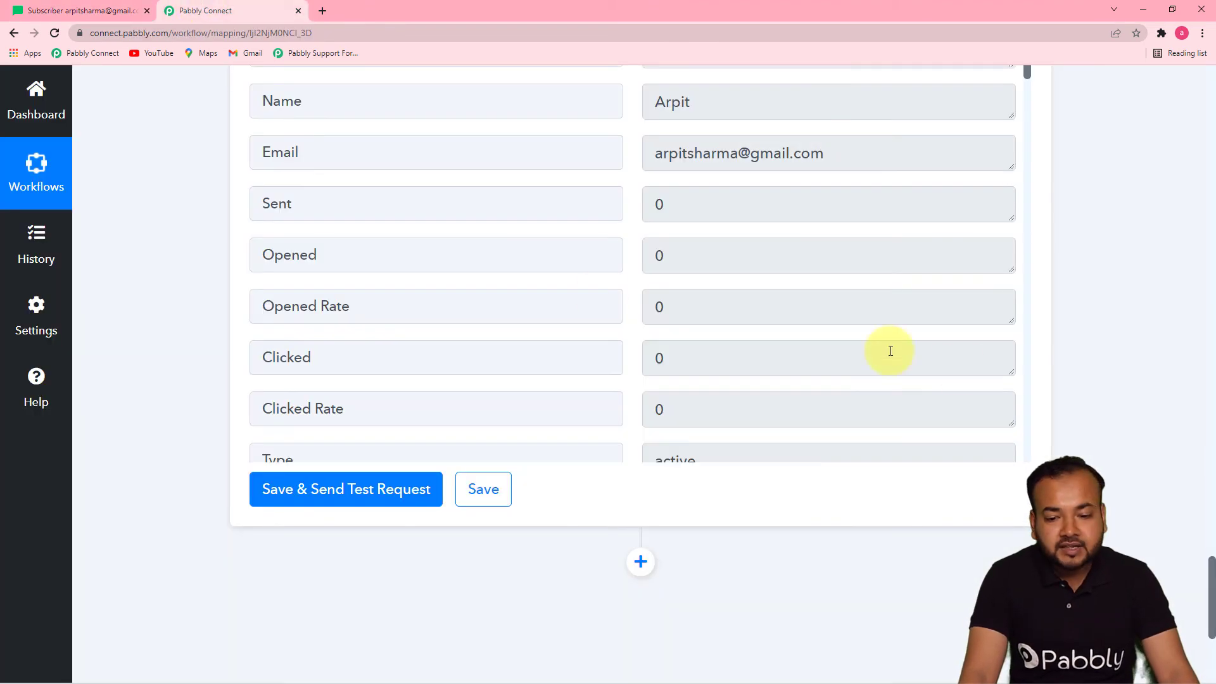
Review the mapped subscriber fields, then bring up the Contact Form (Responses) window
{"action": "left_click_drag", "start_coordinate": [1212, 568], "coordinate": [1212, 382]}
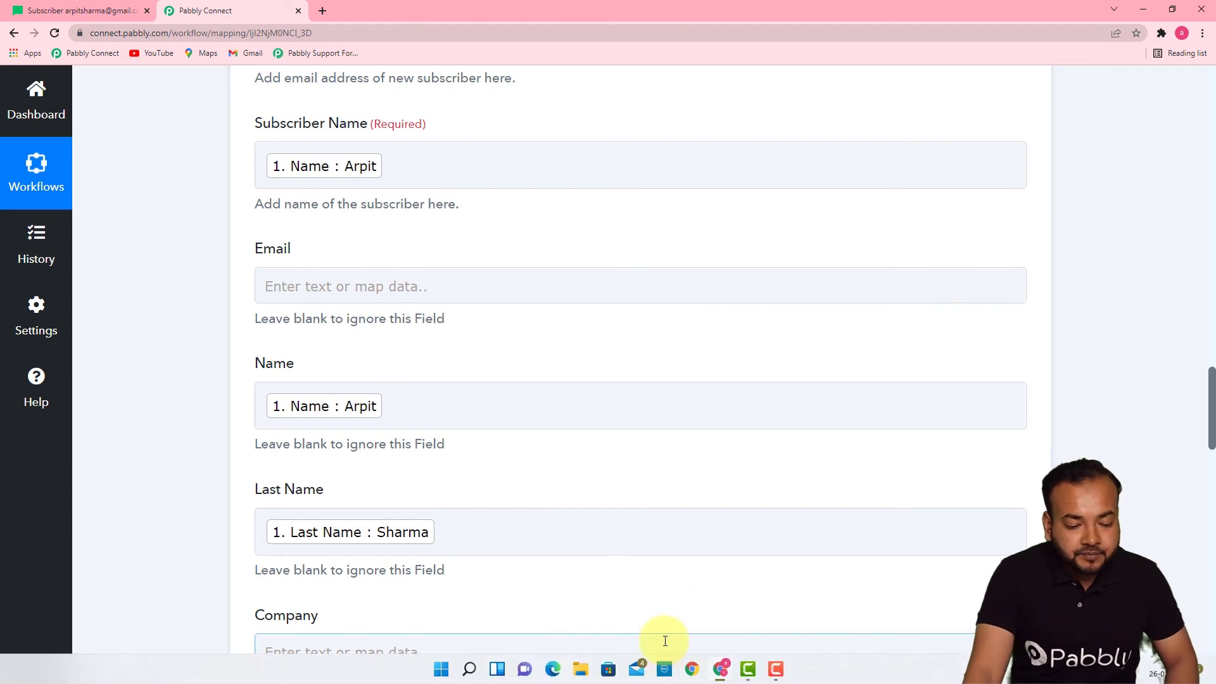
{"action": "mouse_move", "coordinate": [721, 669]}
{"action": "left_click", "coordinate": [747, 609]}
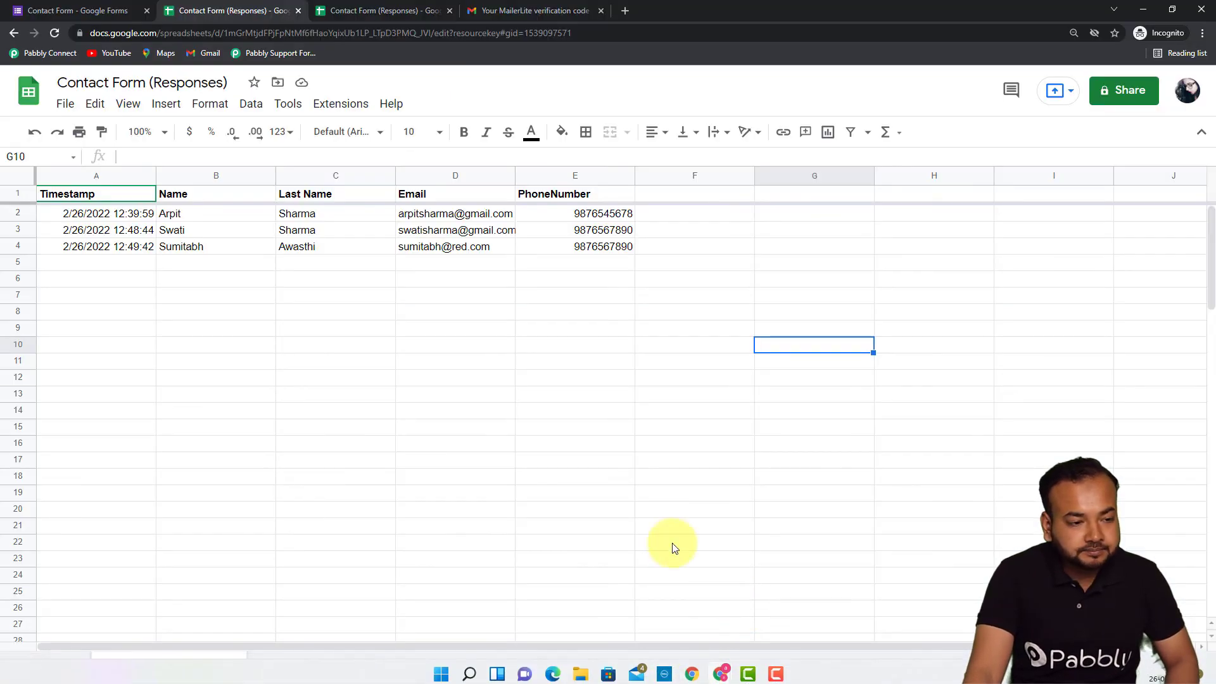
Open the live Subscription form and enter the respondent's name and last name
{"action": "left_click", "coordinate": [79, 10]}
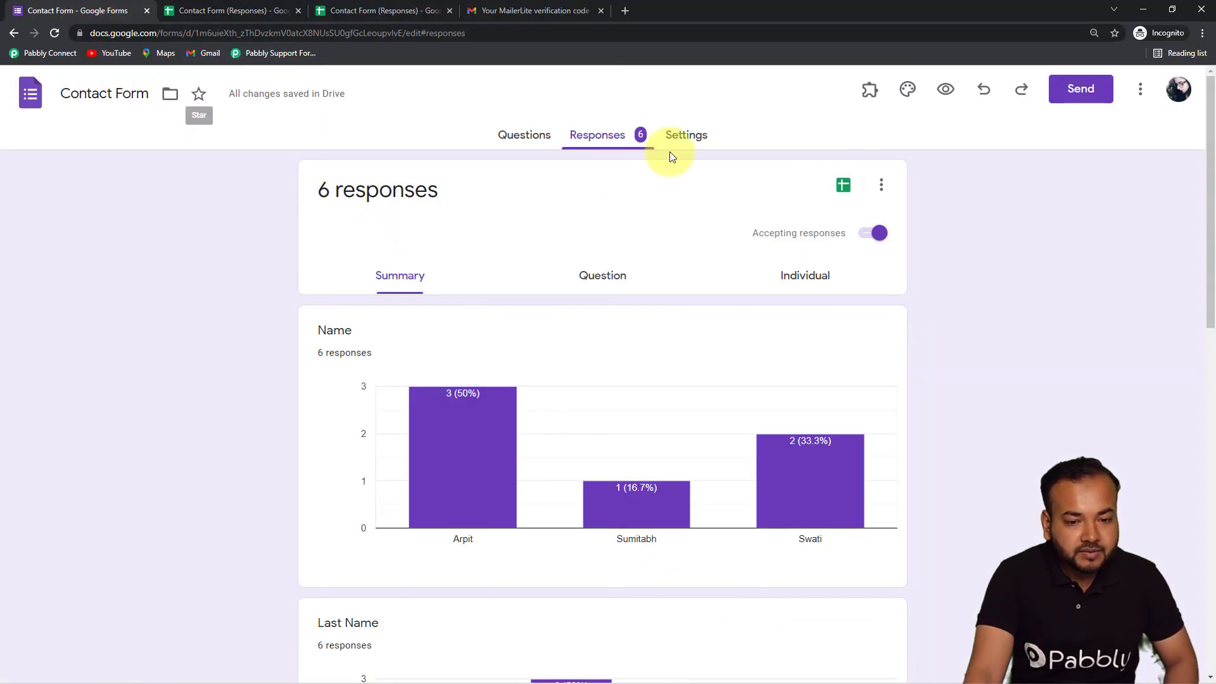
{"action": "left_click", "coordinate": [946, 93]}
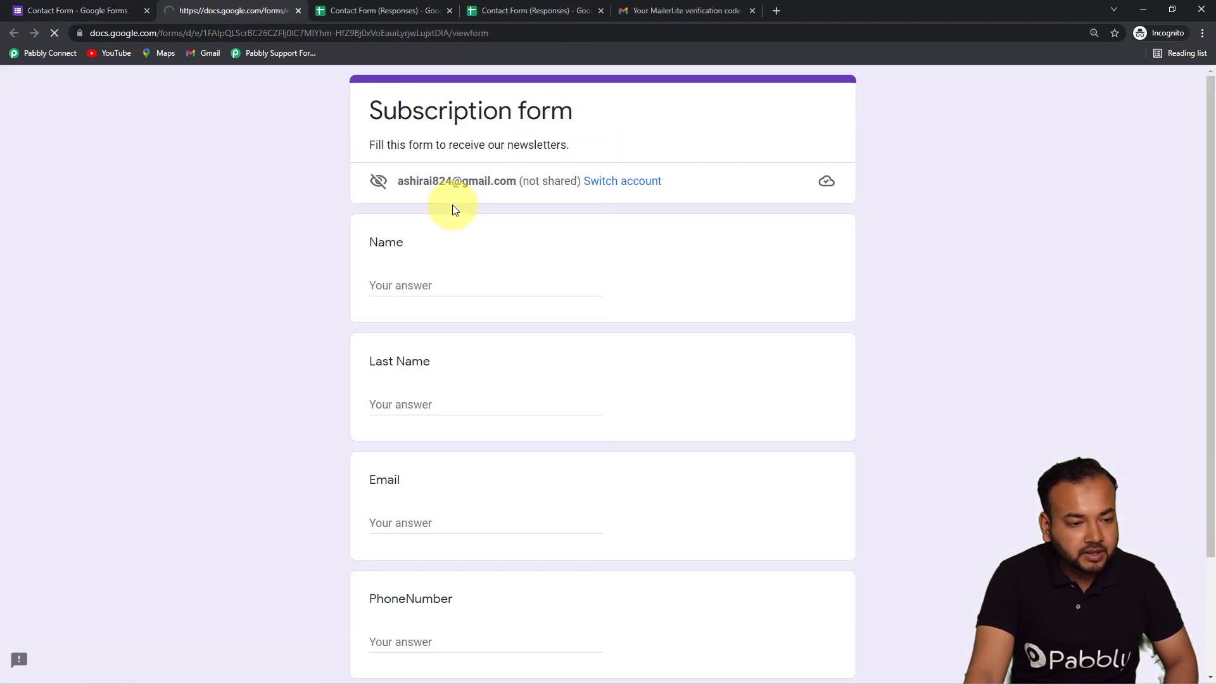
{"action": "left_click", "coordinate": [486, 290]}
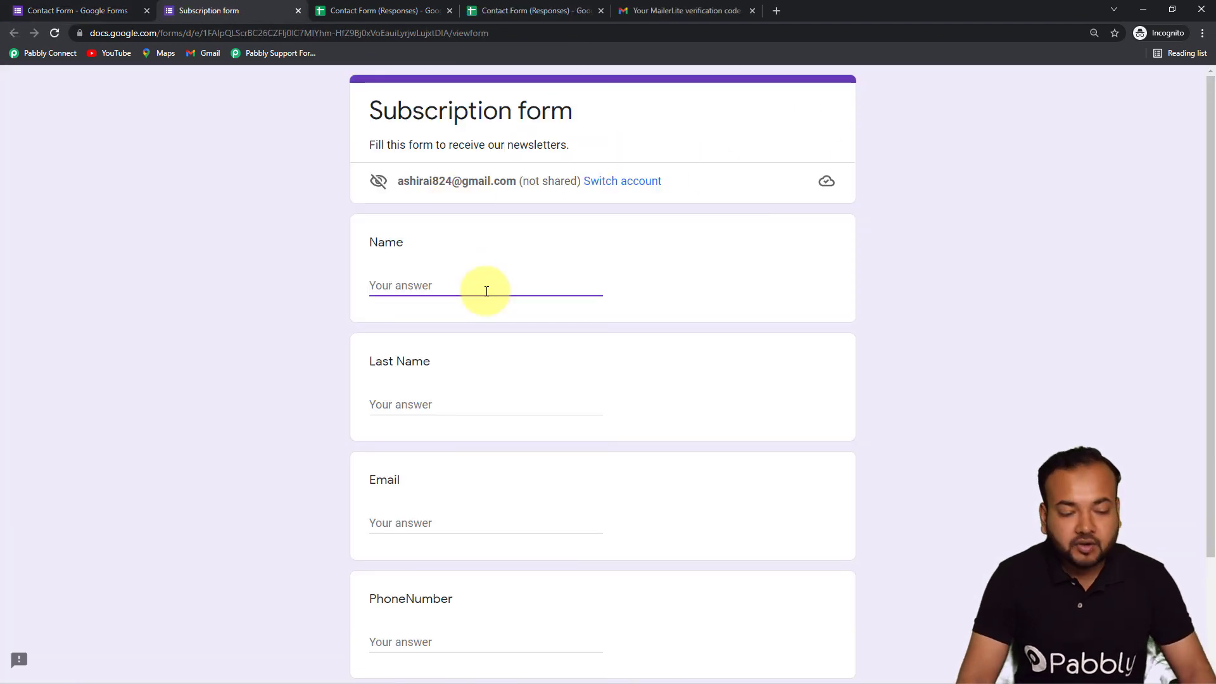
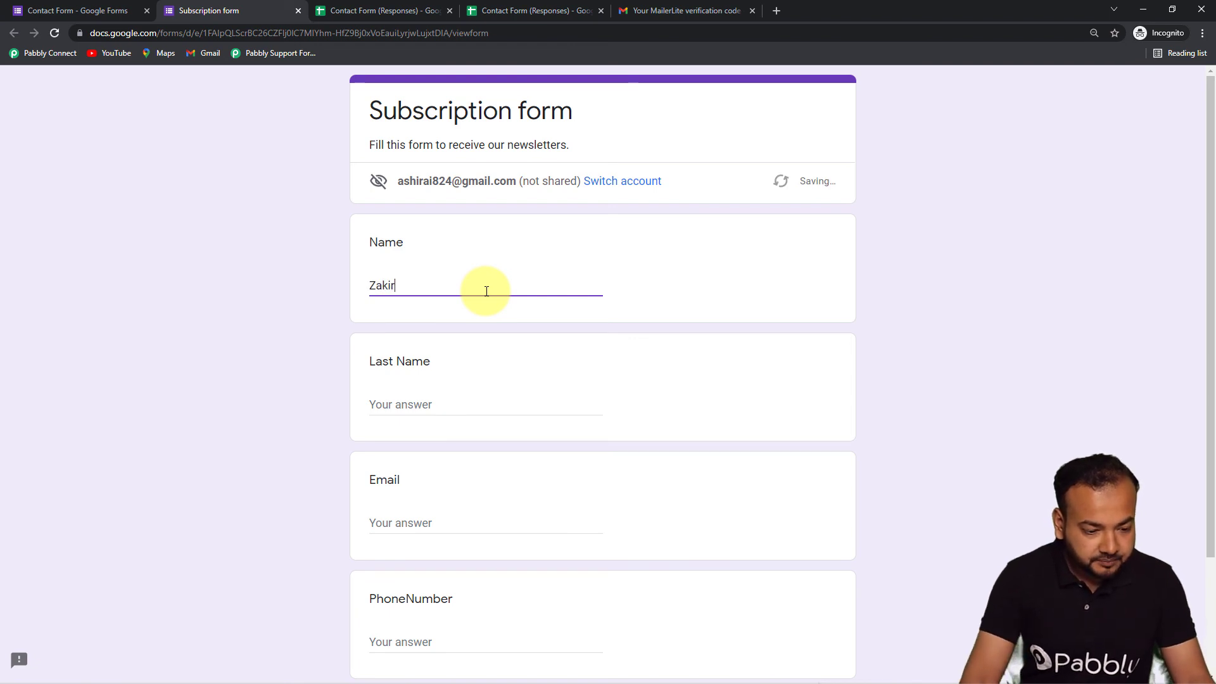
{"action": "left_click", "coordinate": [453, 405]}
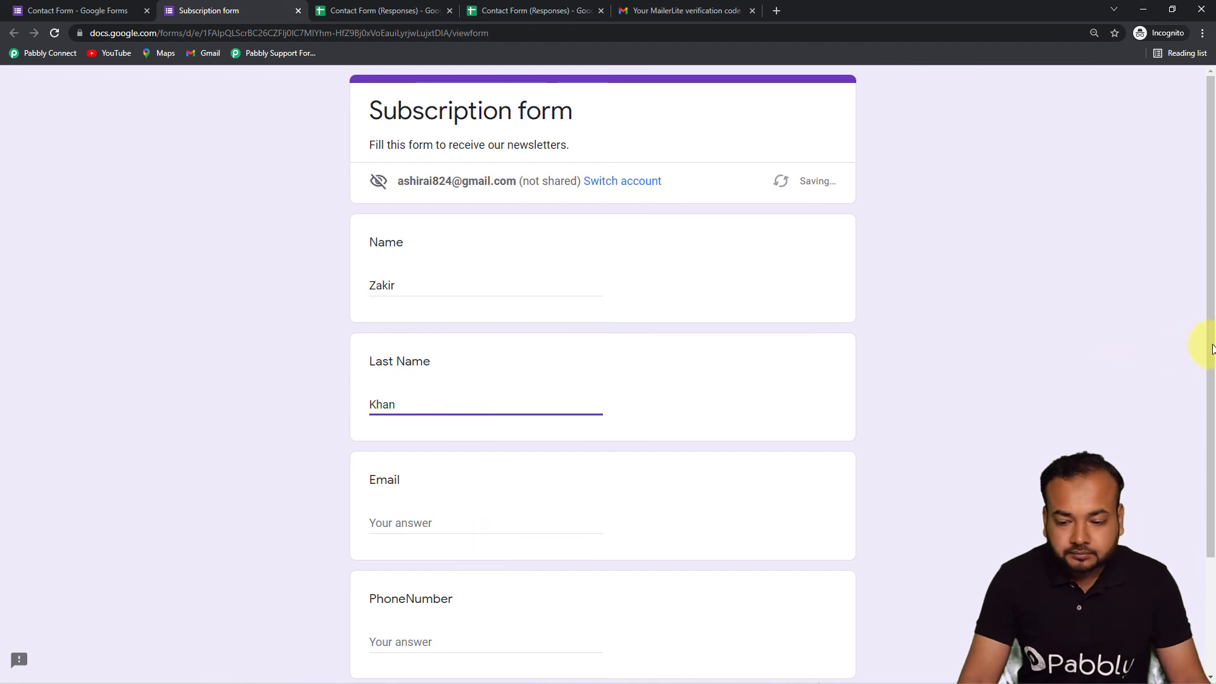
{"action": "scroll", "coordinate": [1202, 361], "scroll_direction": "down", "scroll_amount": 2}
Fill in the respondent's email and phone number, submit the form, and return to Pabbly Connect
{"action": "left_click", "coordinate": [412, 444]}
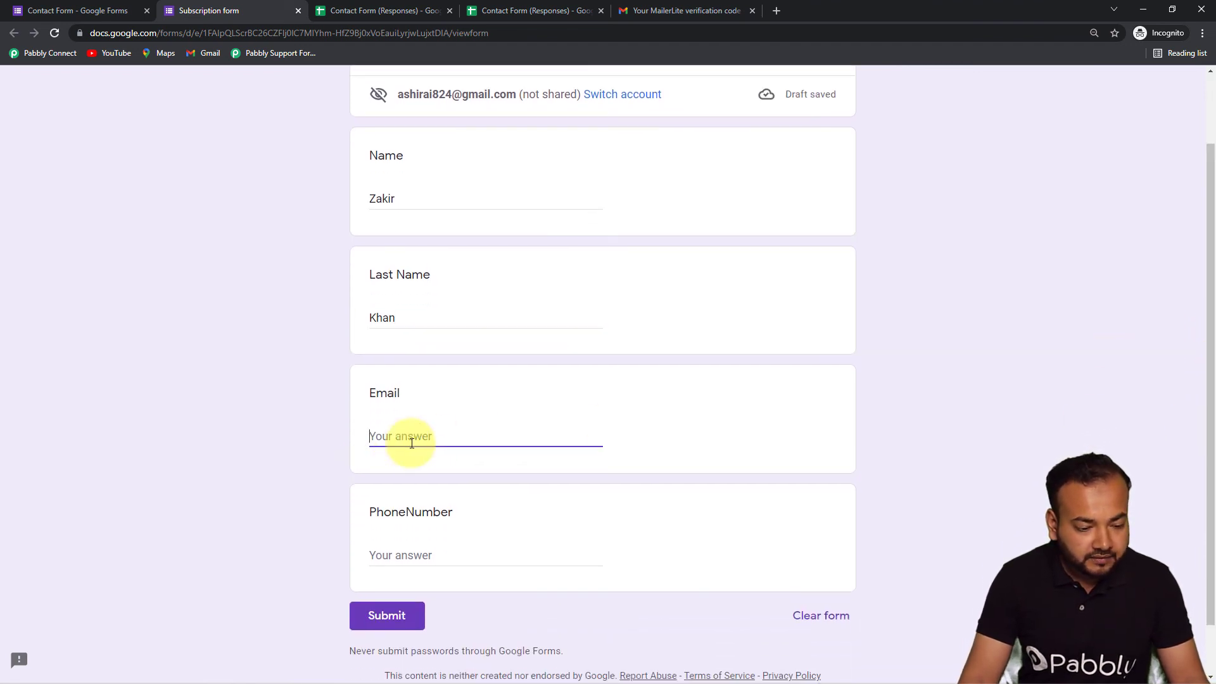
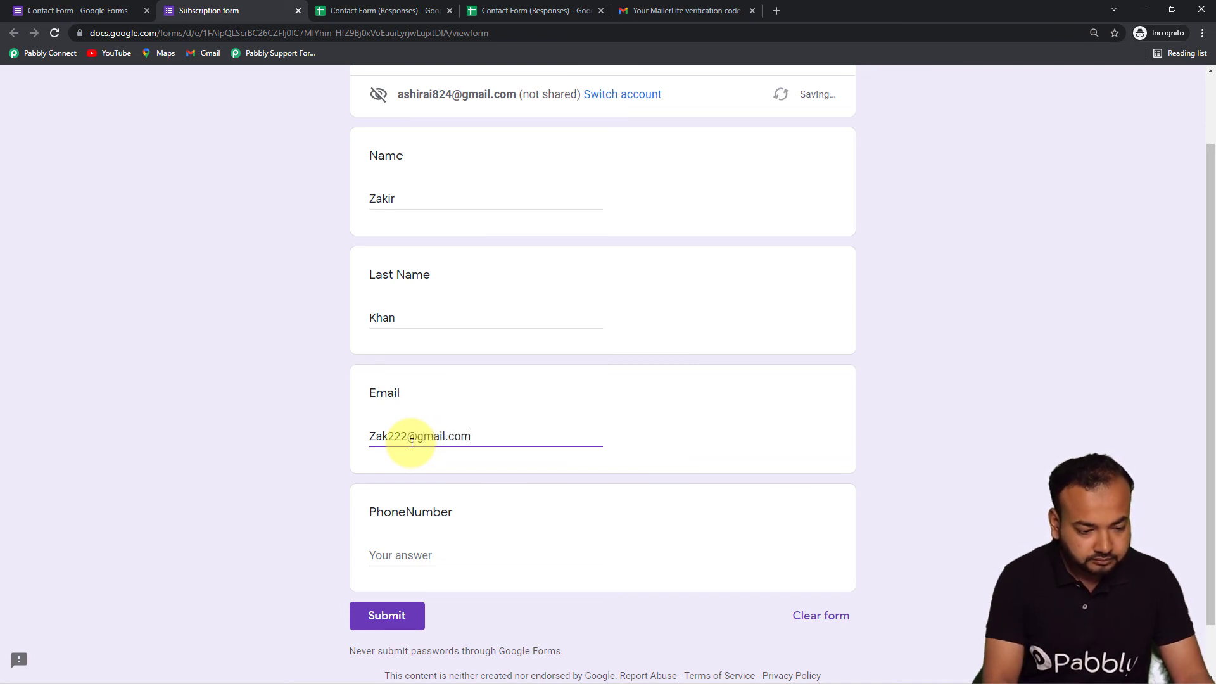
{"action": "left_click", "coordinate": [426, 554]}
{"action": "left_click", "coordinate": [420, 570]}
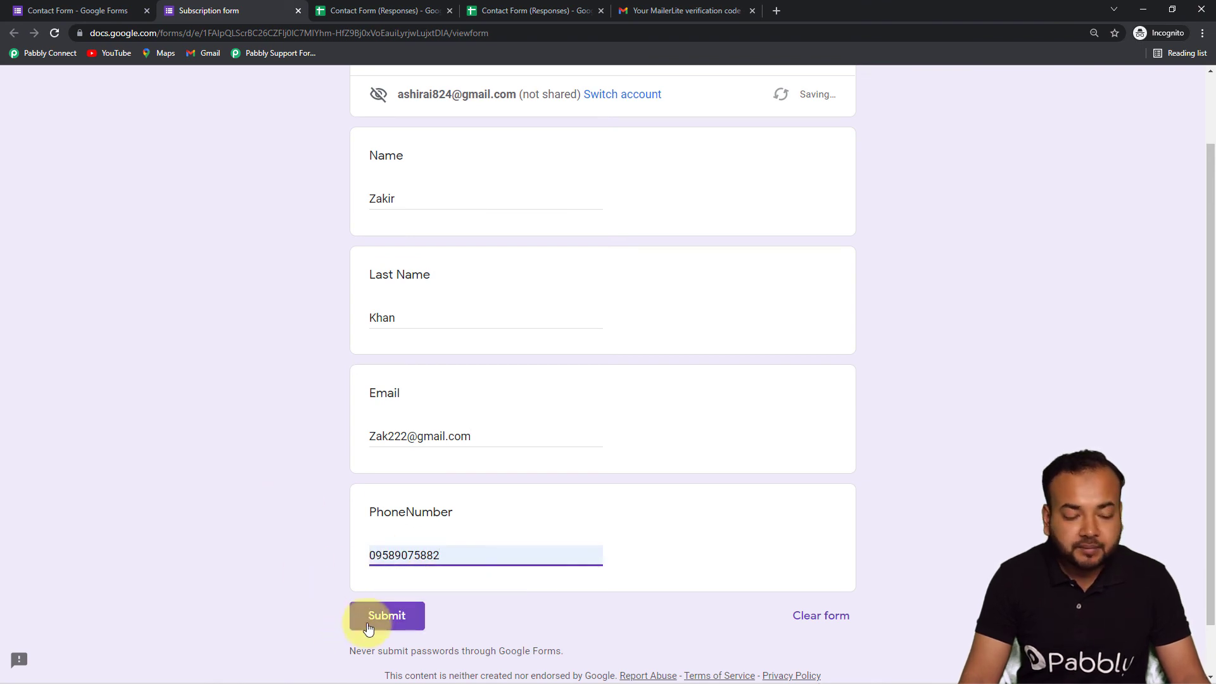
{"action": "left_click", "coordinate": [368, 626]}
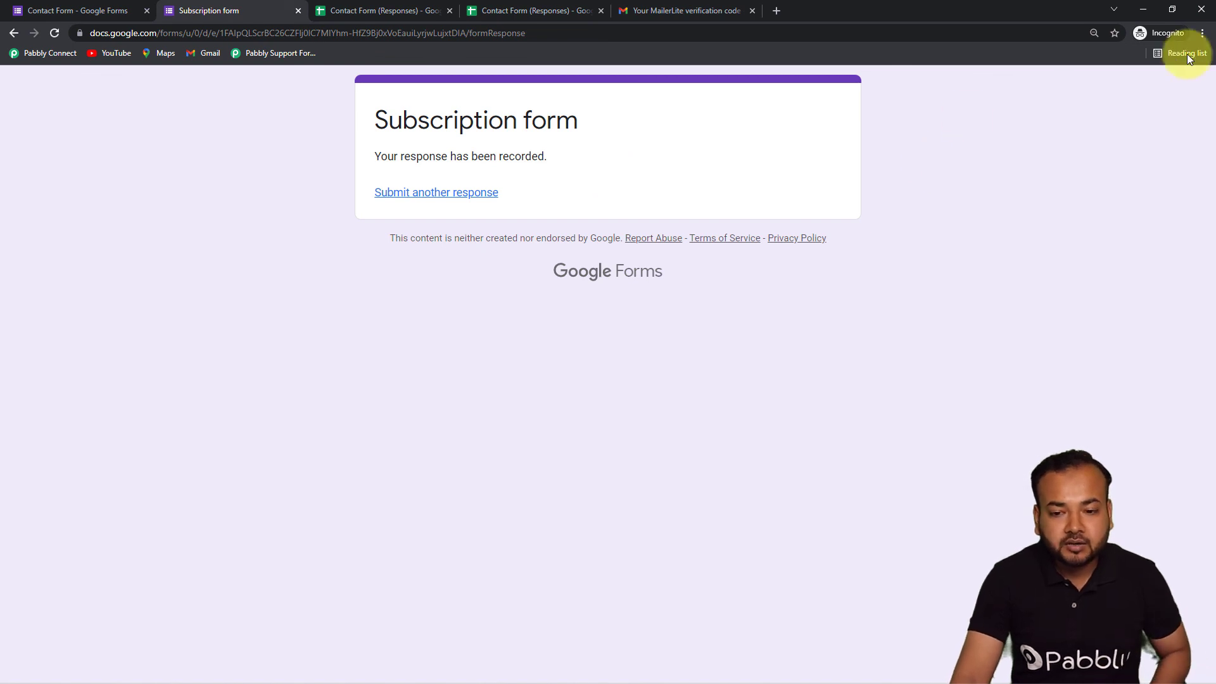
{"action": "mouse_move", "coordinate": [672, 679]}
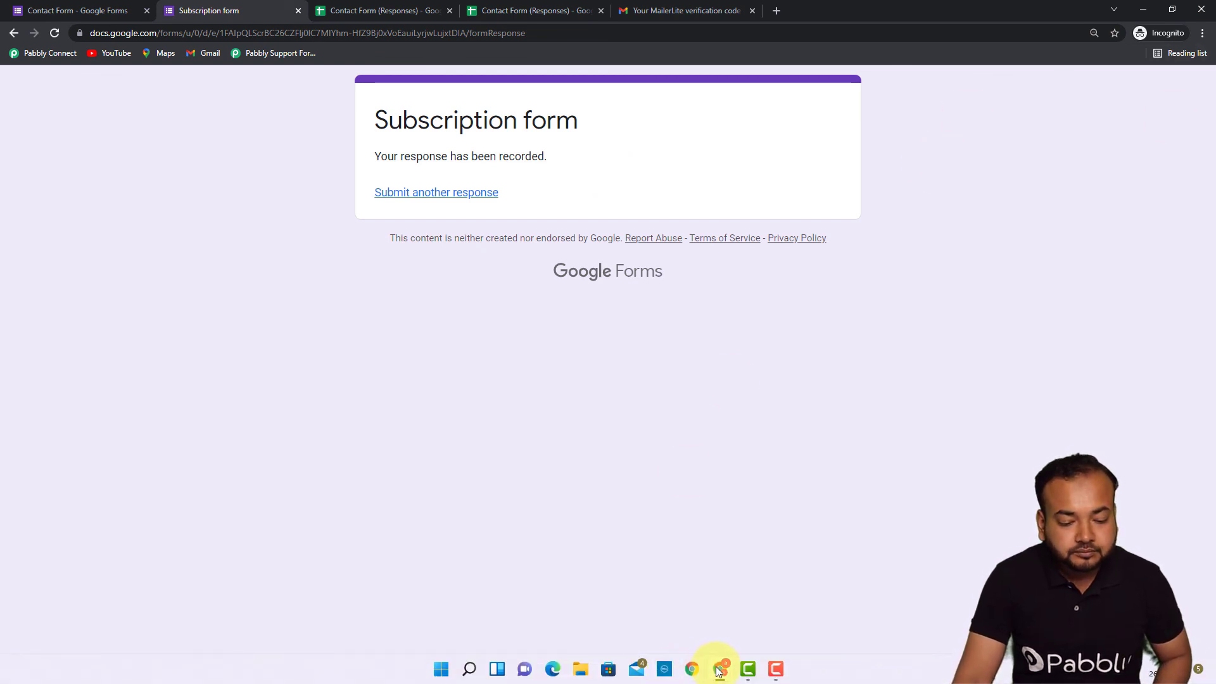
{"action": "mouse_move", "coordinate": [718, 671]}
{"action": "left_click", "coordinate": [693, 623]}
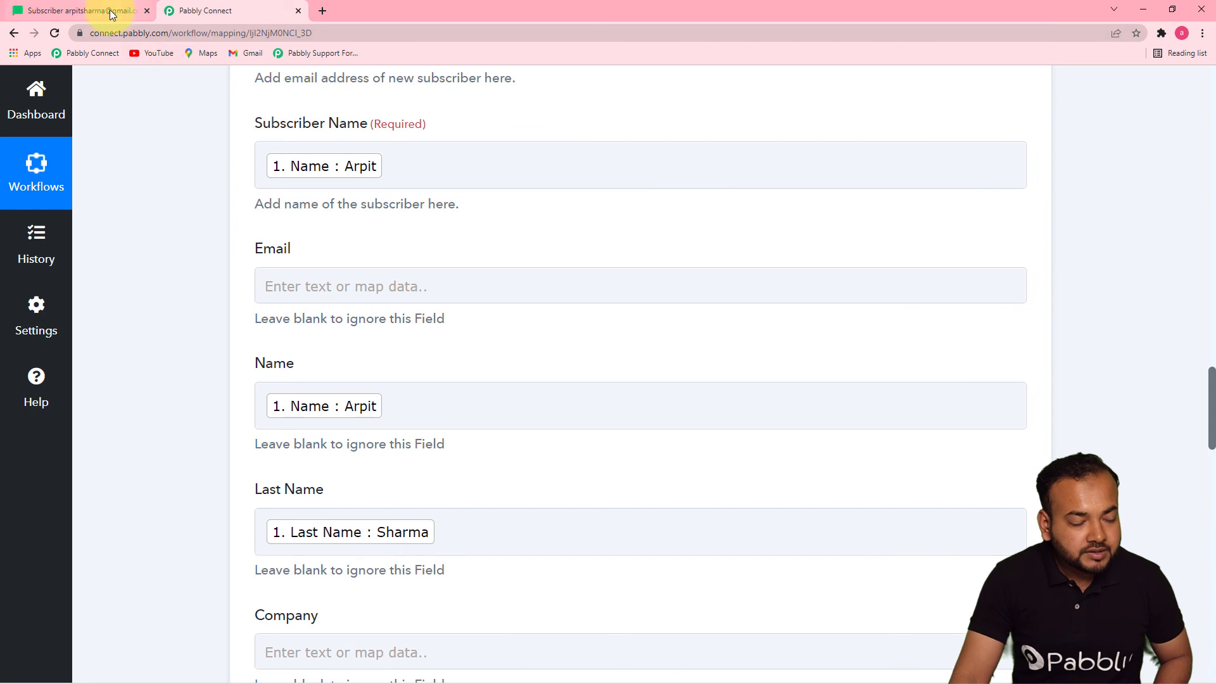
Reload MailerLite and confirm the new respondent is in Pabbly Team, now 3 subscribers
{"action": "left_click", "coordinate": [111, 12]}
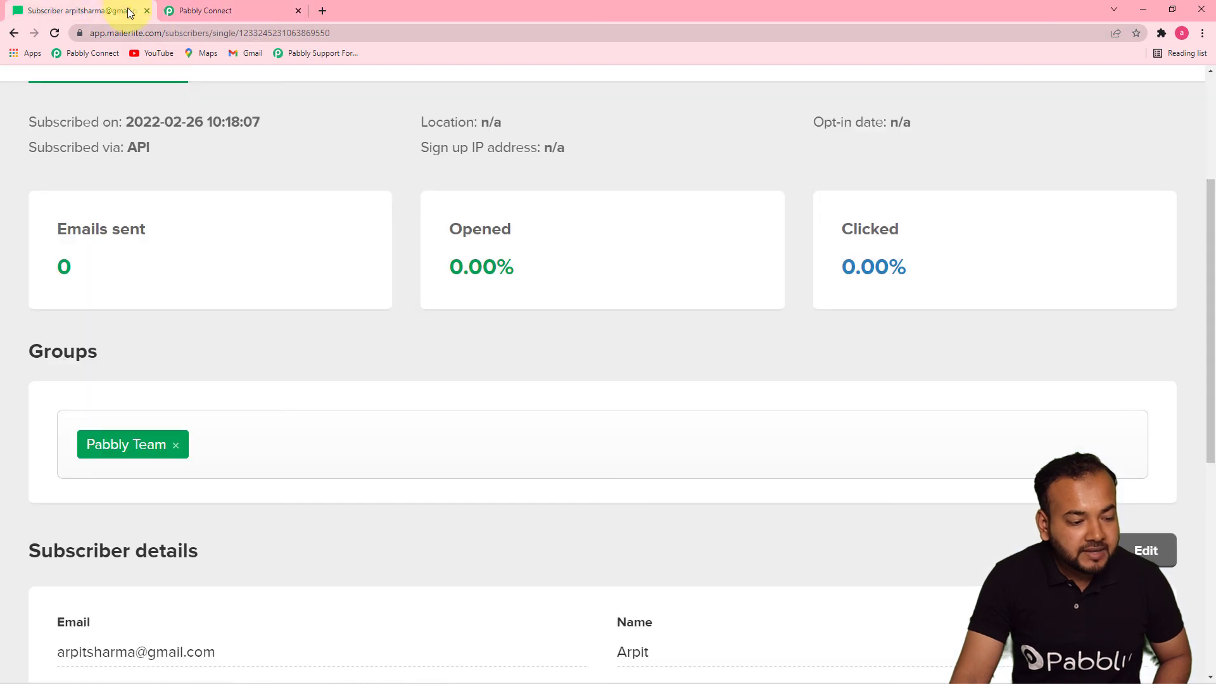
{"action": "left_click", "coordinate": [55, 34]}
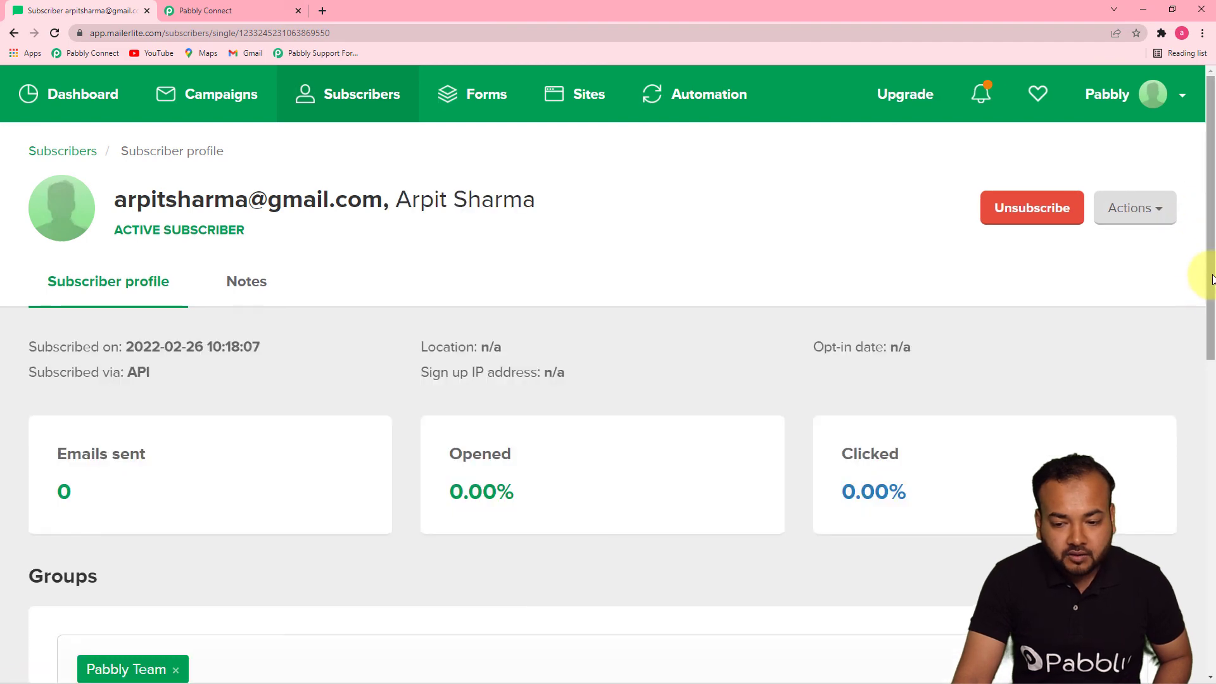
{"action": "left_click_drag", "start_coordinate": [1211, 280], "coordinate": [1206, 114]}
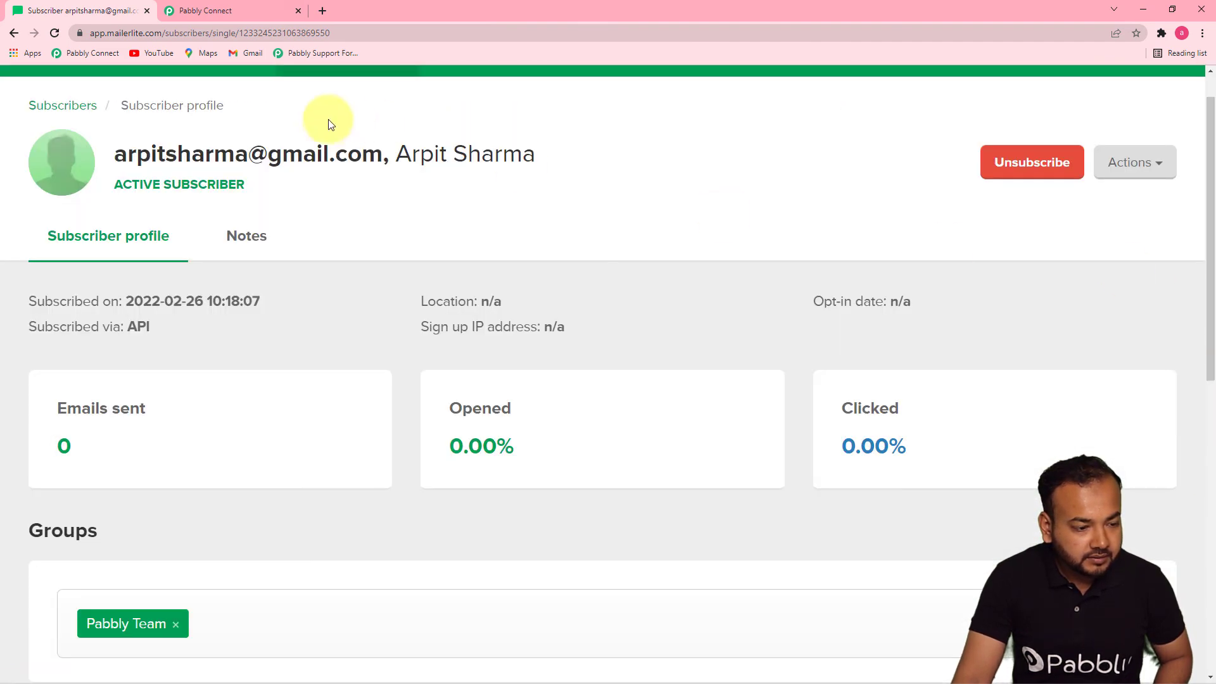
{"action": "left_click", "coordinate": [14, 32]}
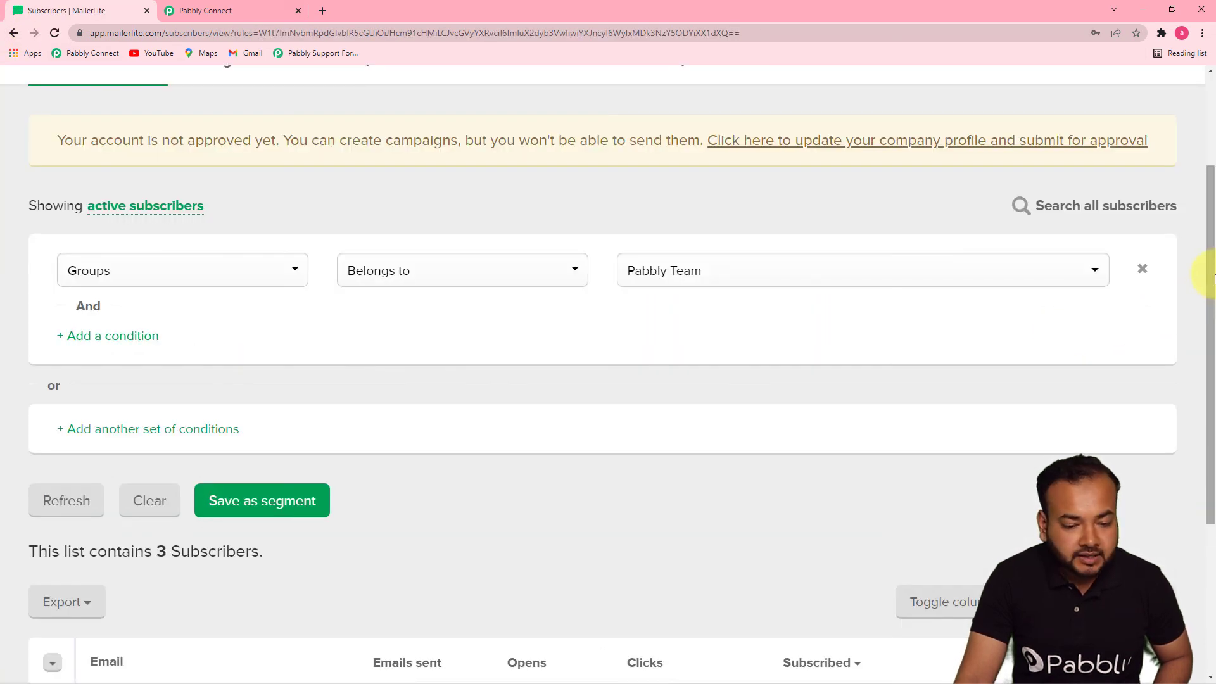
{"action": "left_click_drag", "start_coordinate": [1213, 279], "coordinate": [1211, 426]}
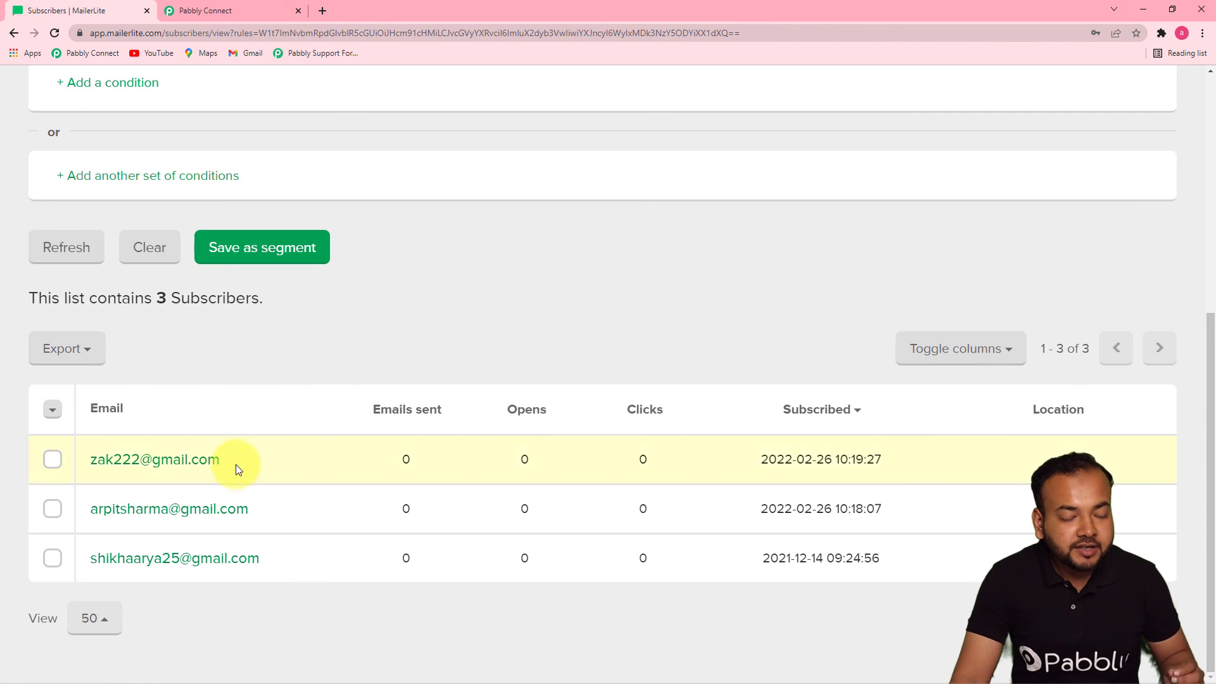
{"action": "left_click", "coordinate": [177, 465]}
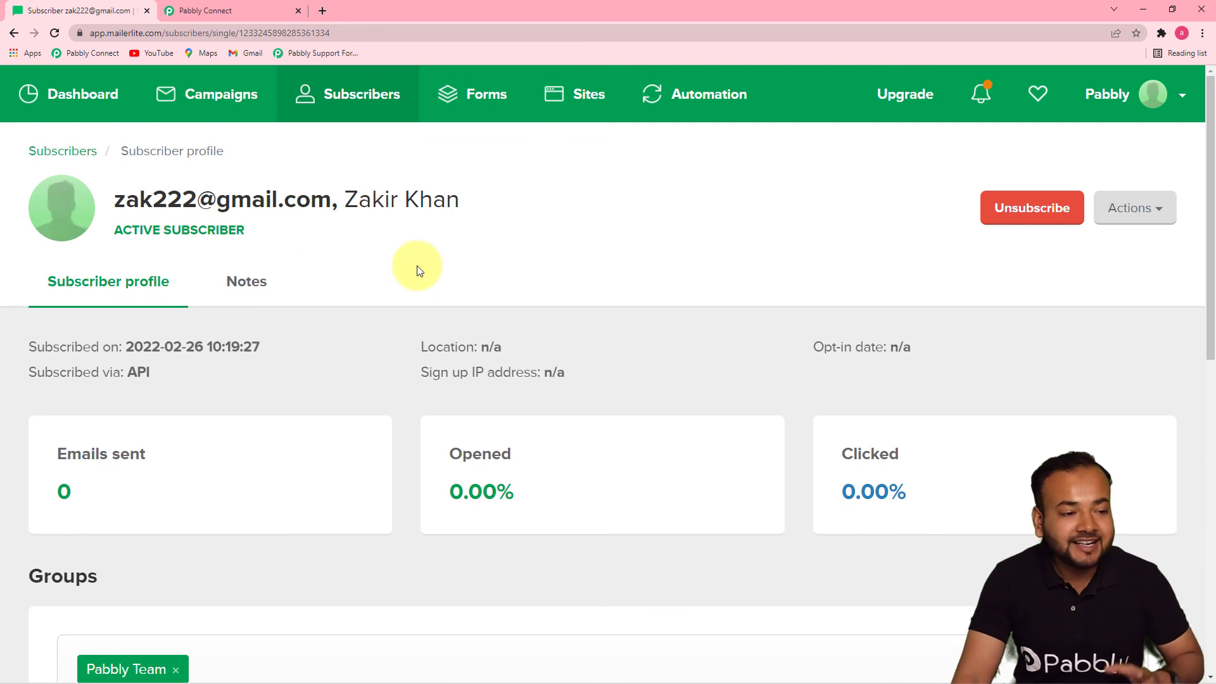
{"action": "left_click", "coordinate": [253, 11]}
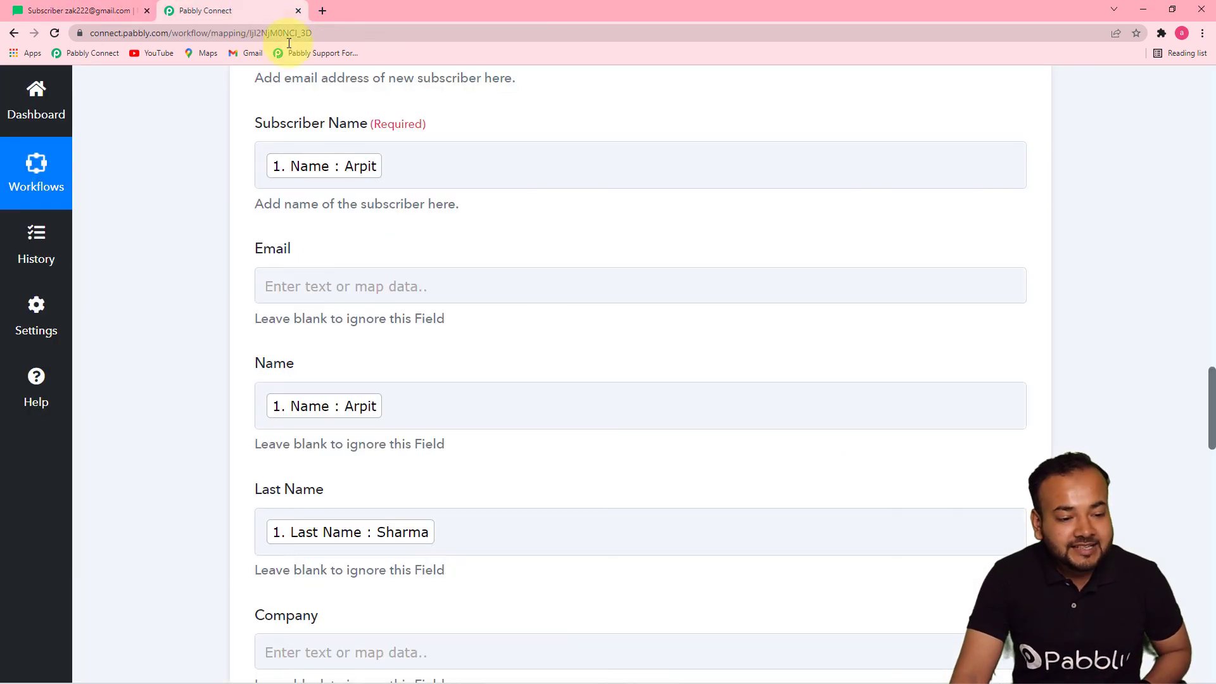